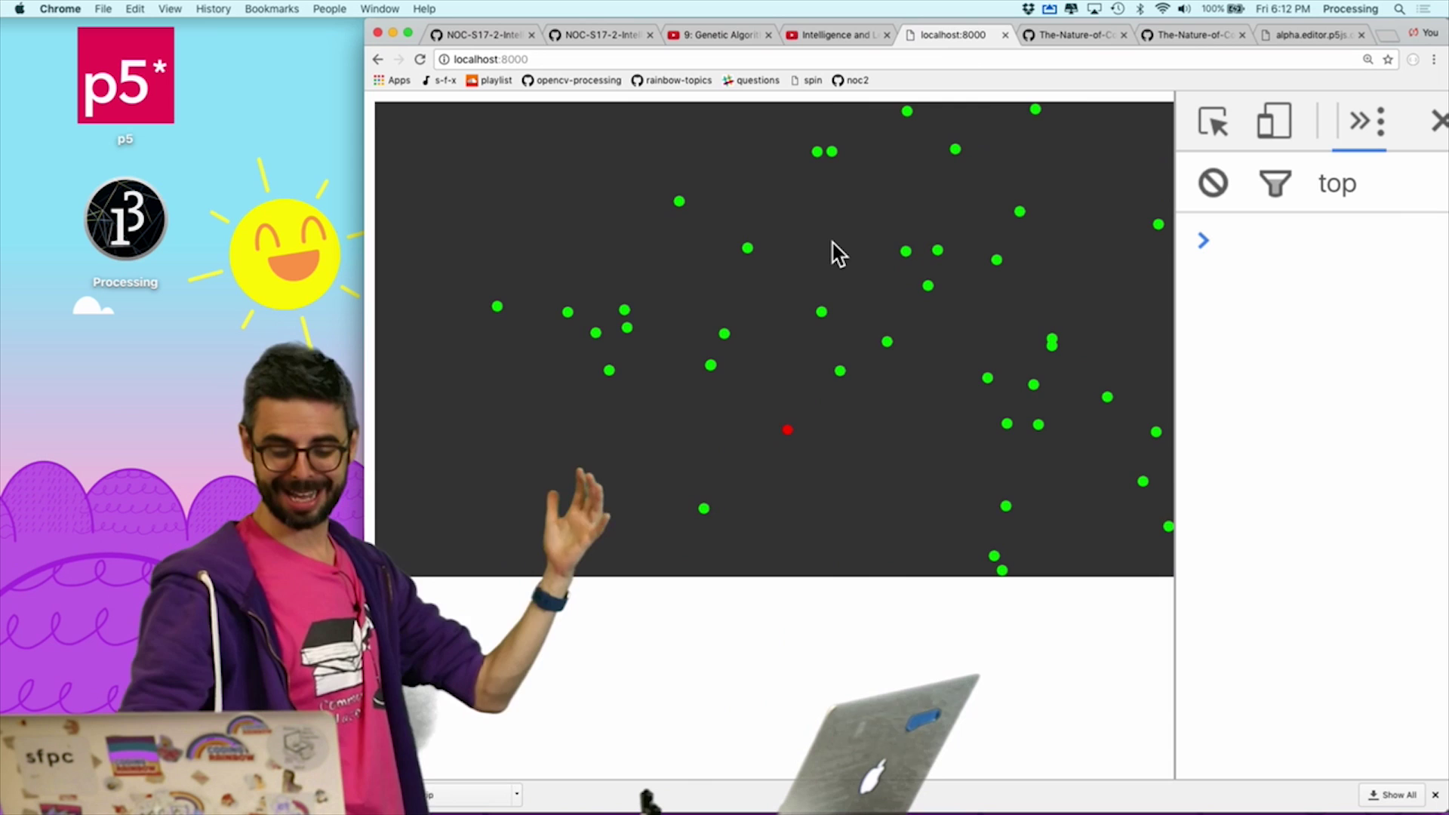
Reload the steering sketch in Chrome to get fresh food, poison and vehicles.
key("super+r")
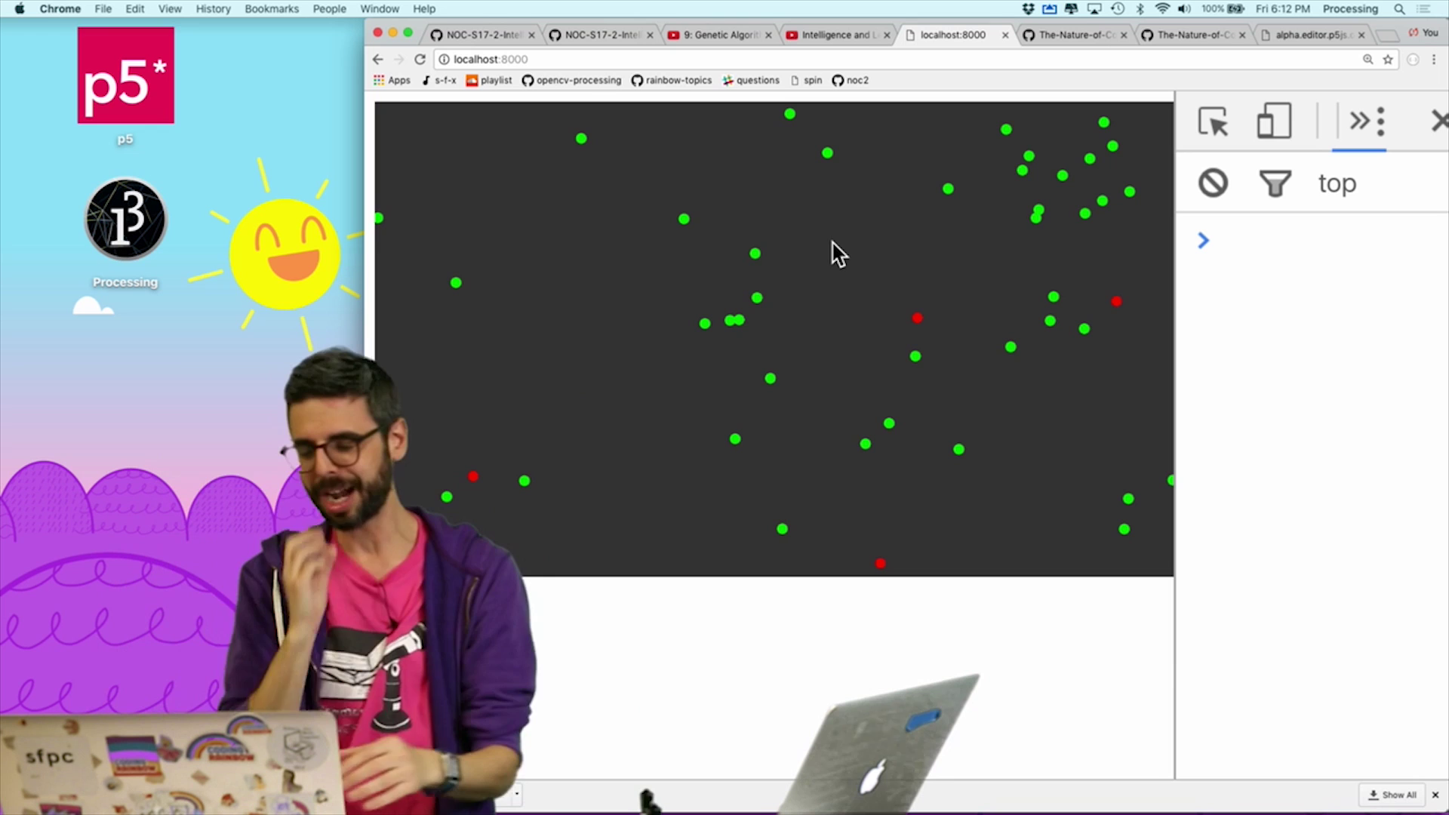
Change the good-food nutrition on line 35 of vehicle.js to eat(good, 0.2) and rerun the sketch.
key("super+Tab")
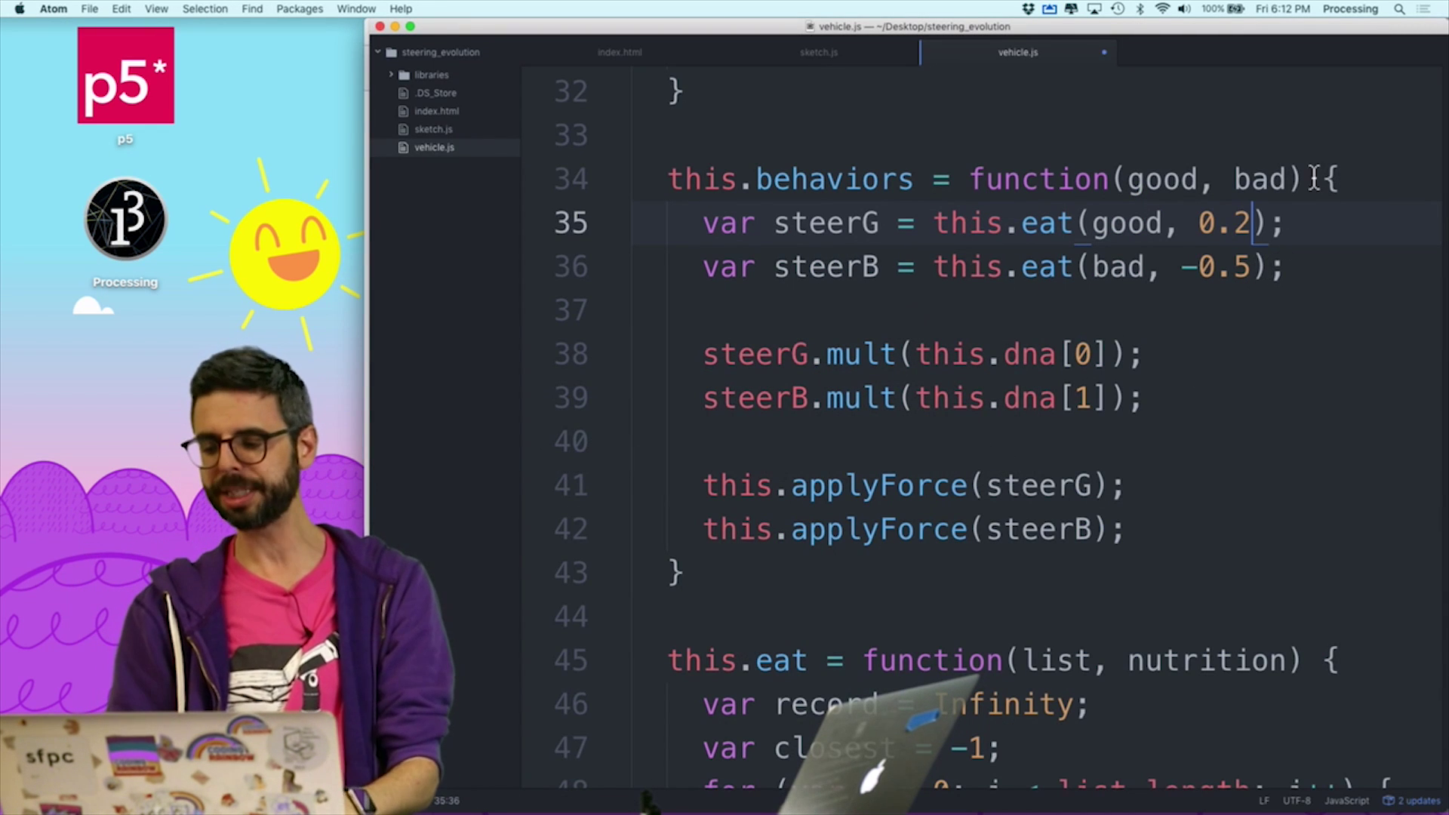
scroll(1263, 255, "up", 1)
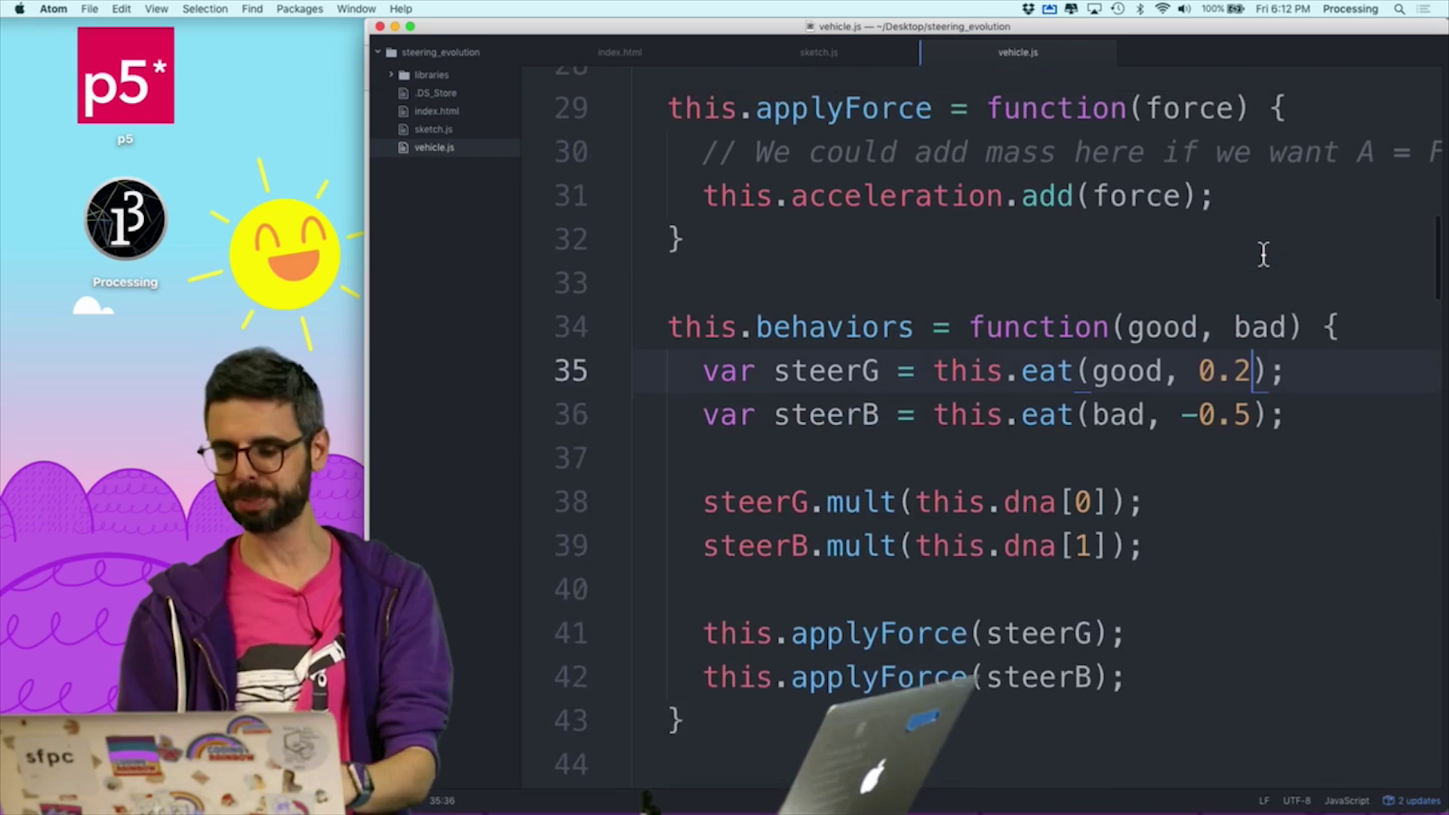
scroll(1263, 255, "up", 2)
scroll(1262, 255, "up", 2)
scroll(1262, 255, "up", 2)
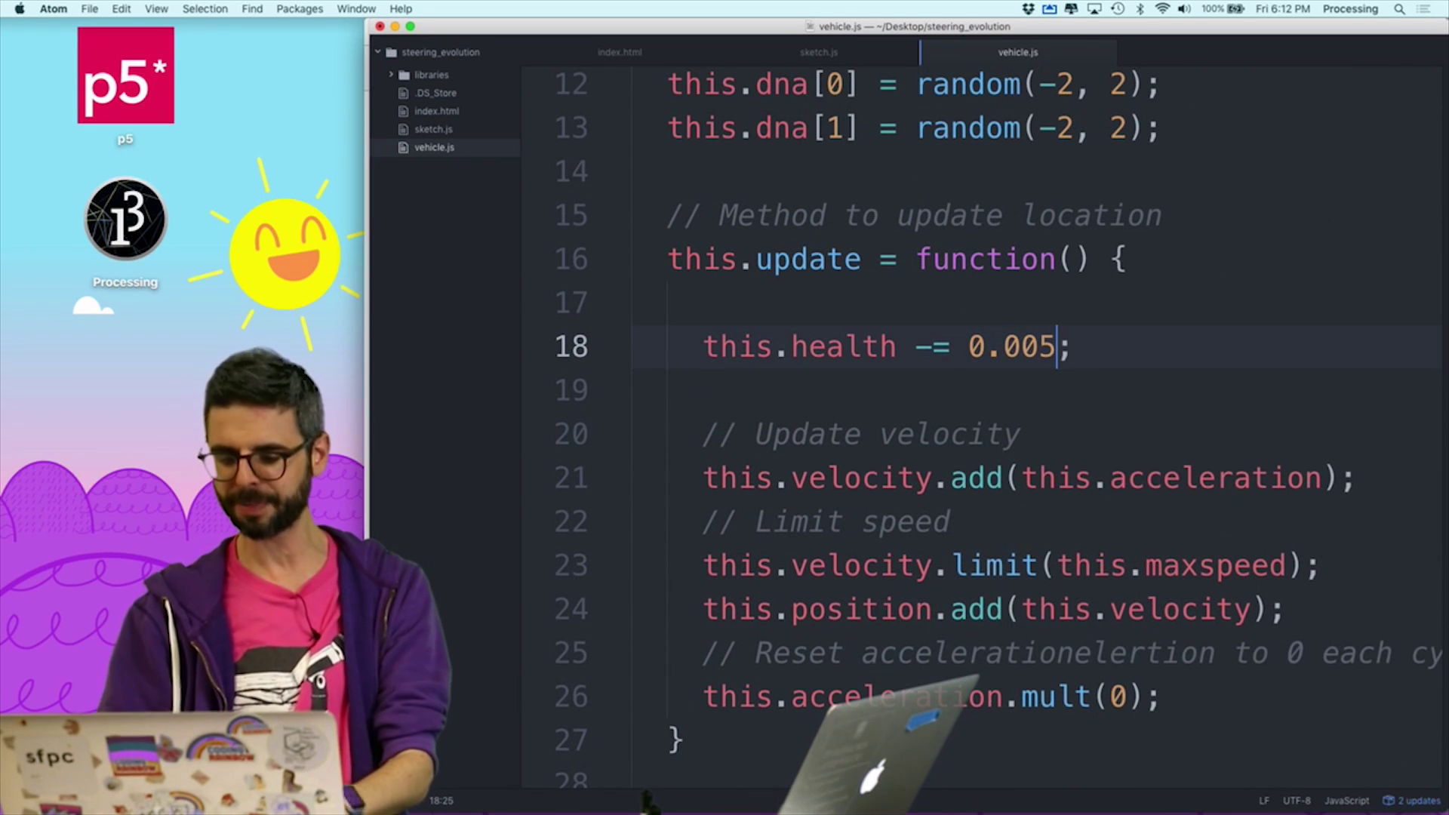
key("super+Tab")
key("super+r")
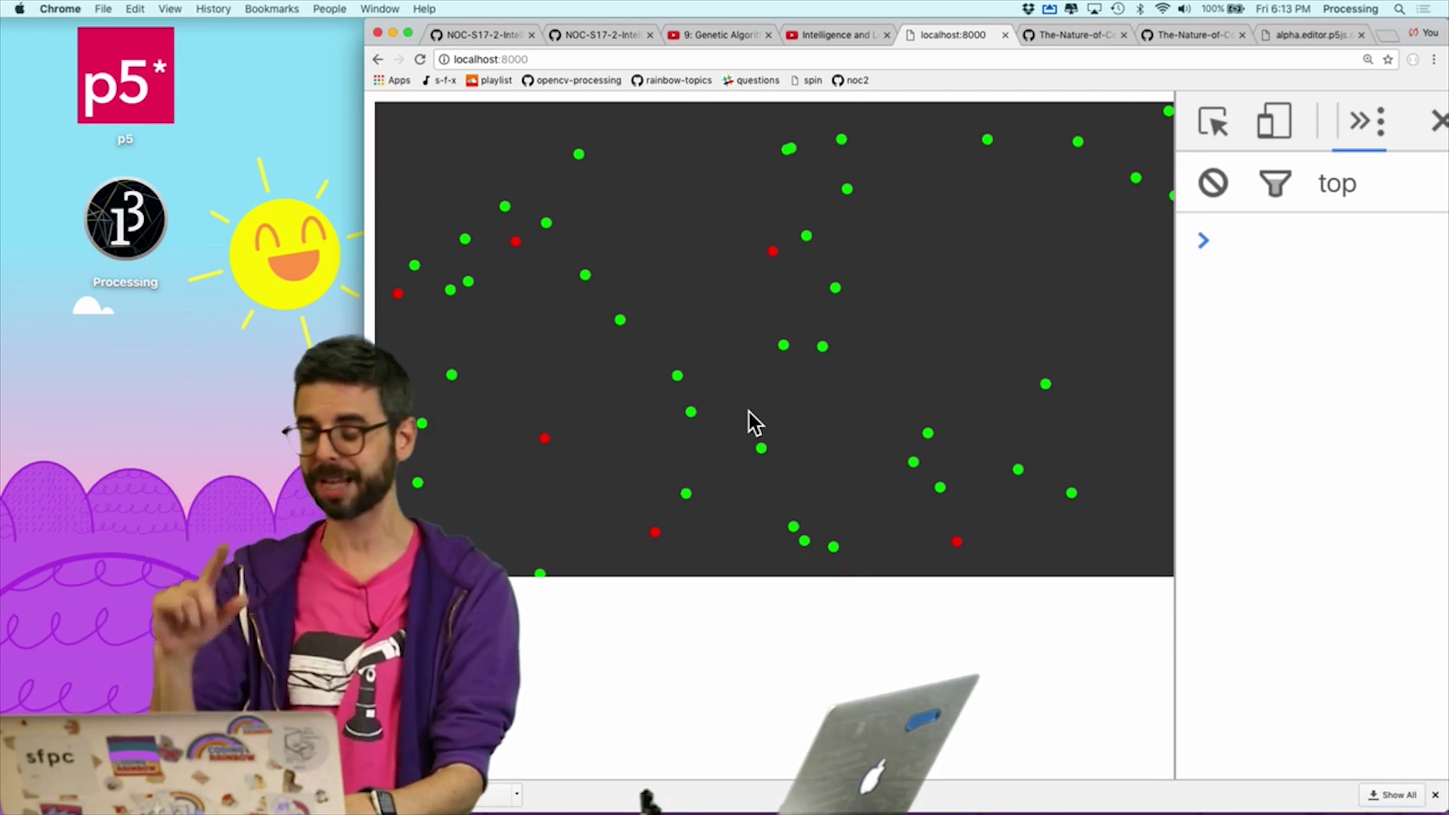
Review the random DNA weight lines in vehicle.js, then return to the running sketch.
key("super+Tab")
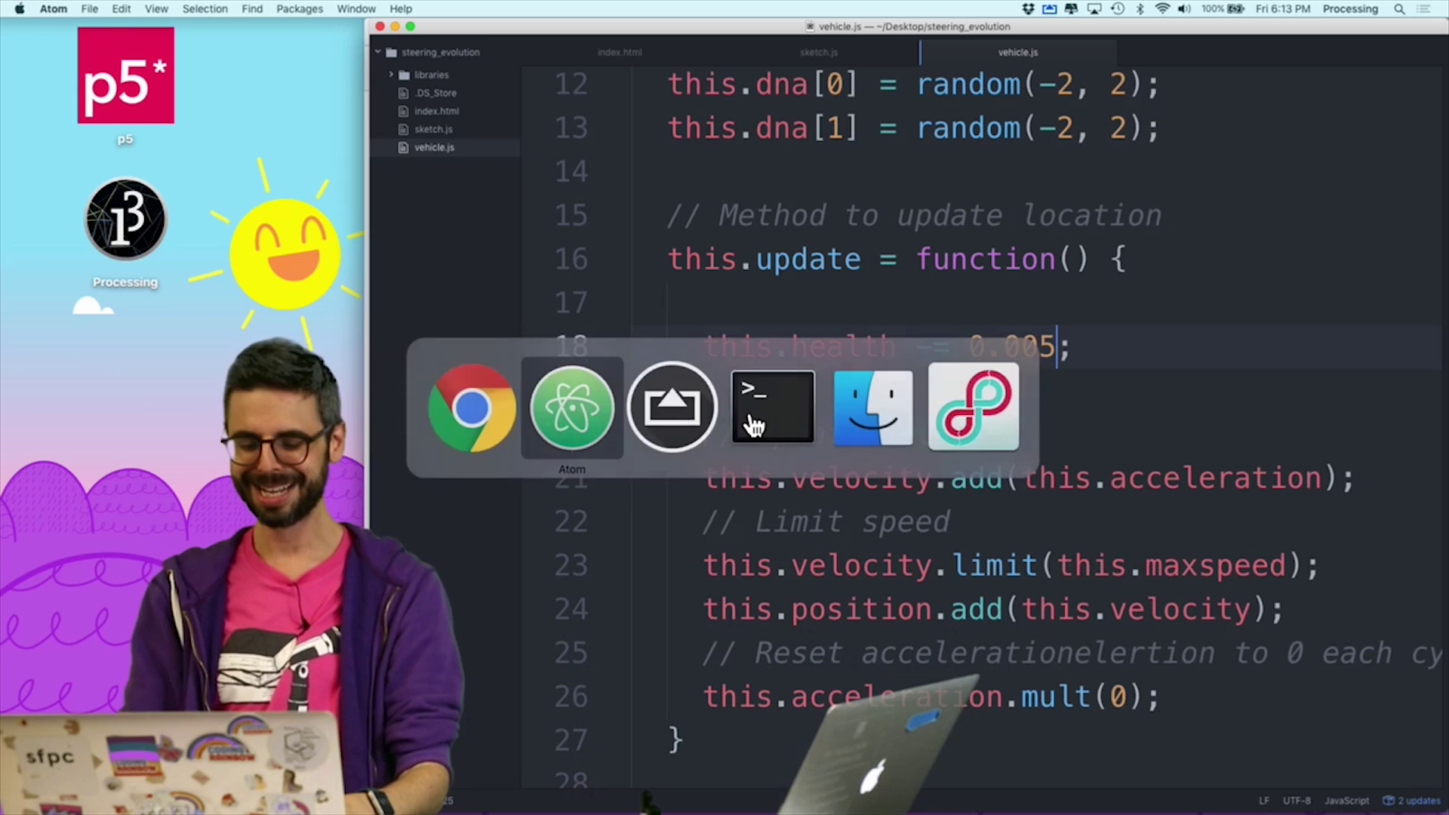
scroll(876, 380, "down", 2)
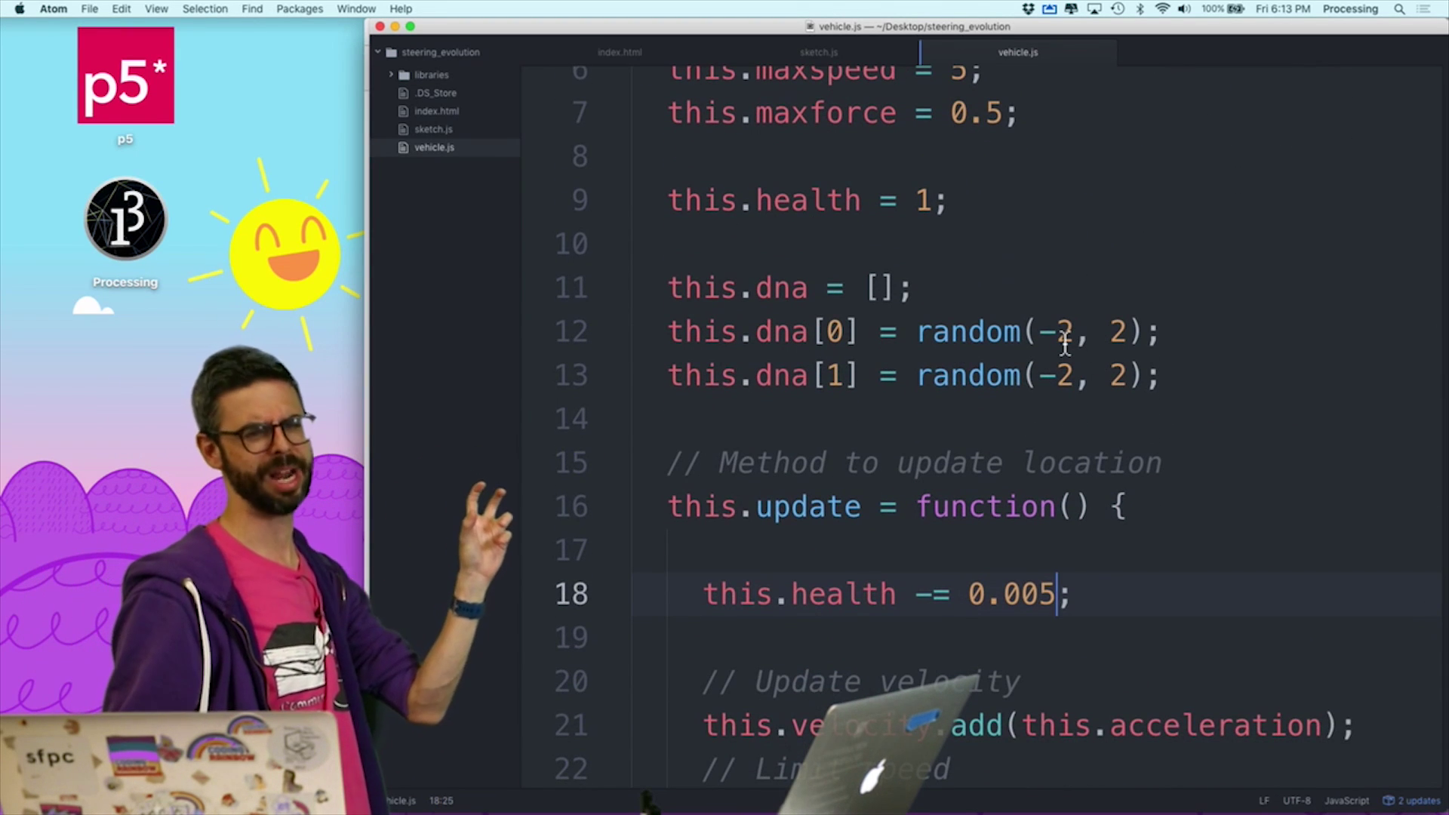
scroll(1065, 343, "down", 1)
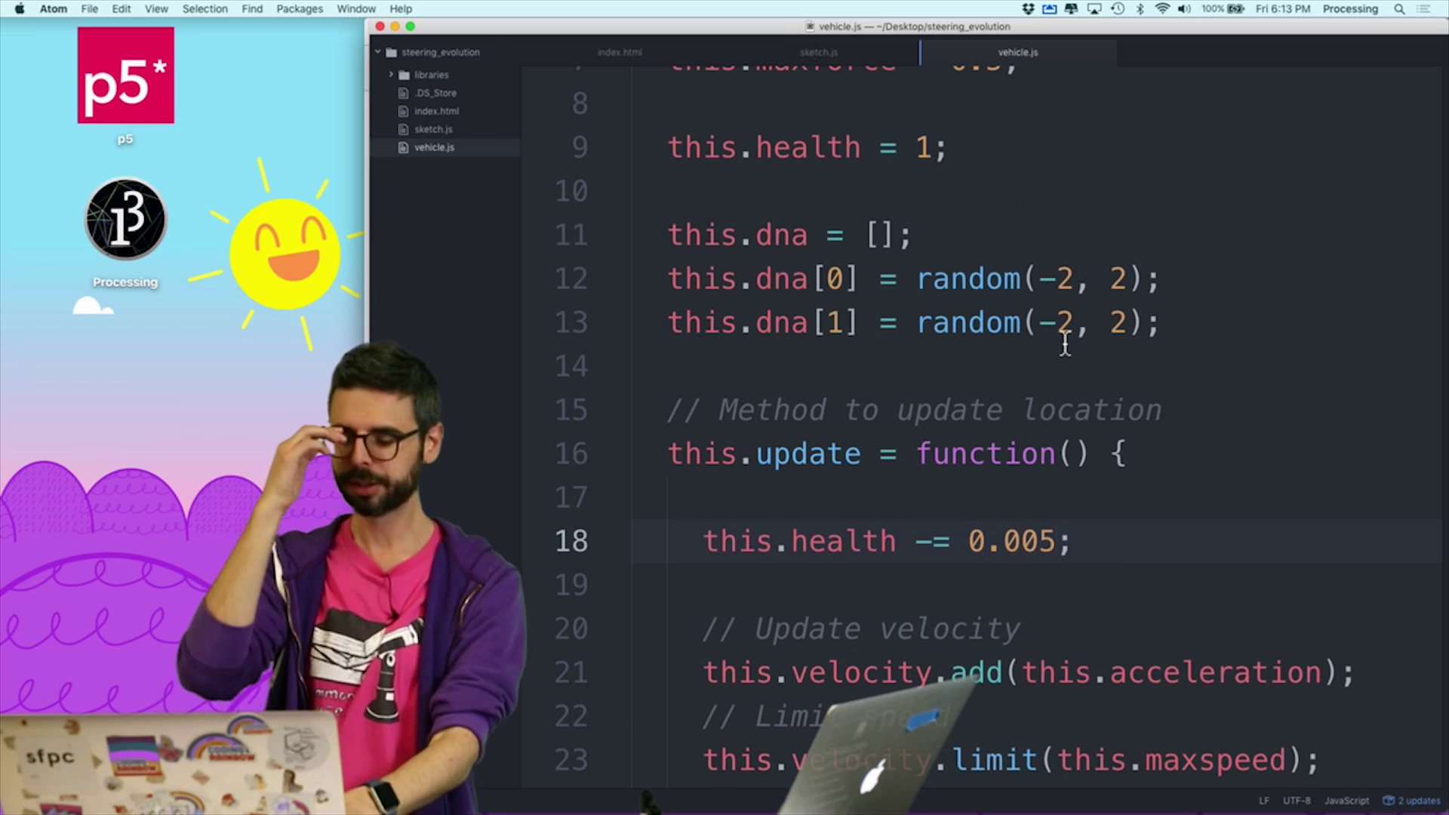
key("super+Tab")
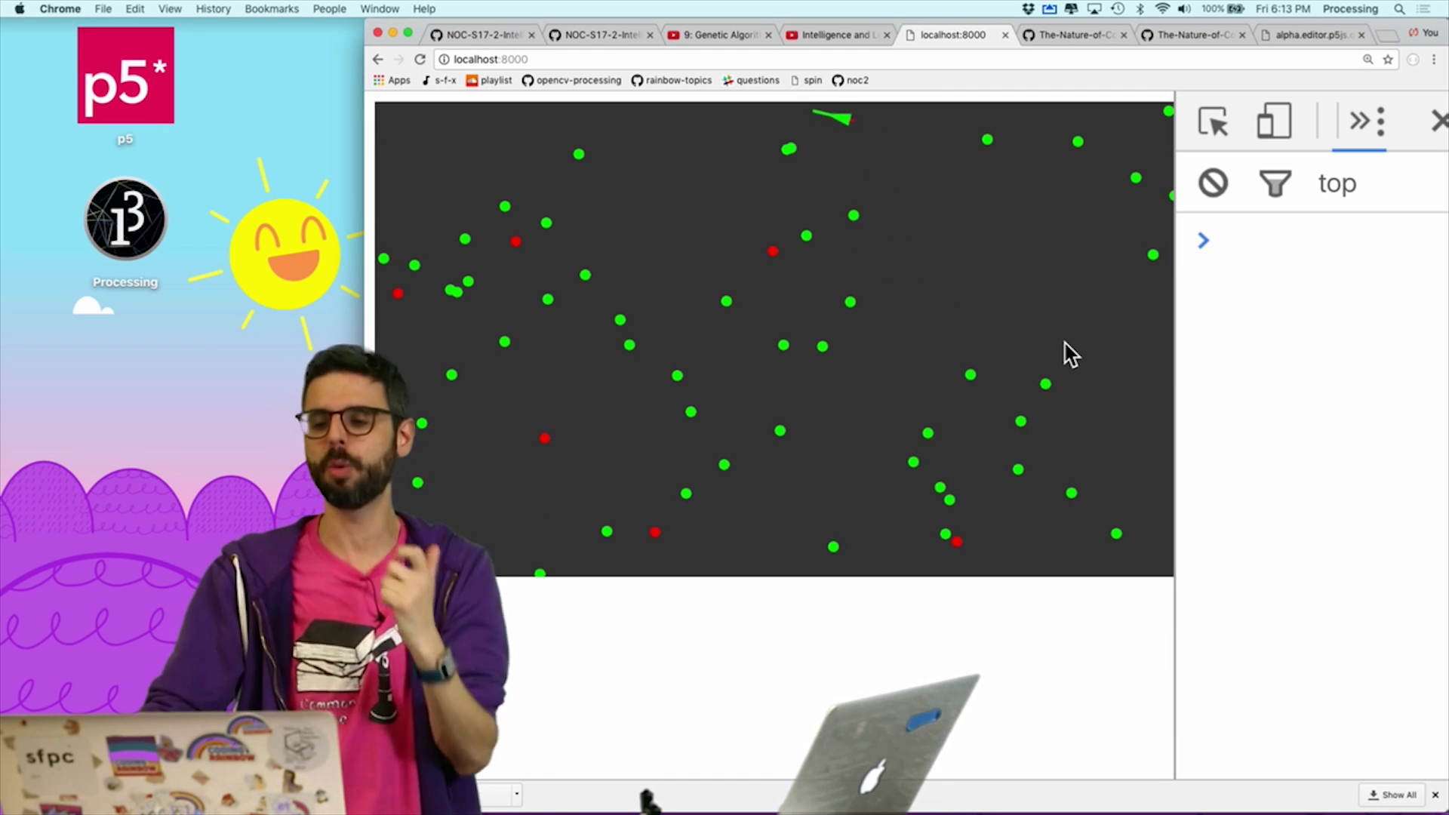
Open the raw vehicle.js source of the Nature of Code Stay Within Walls example.
left_click(1310, 35)
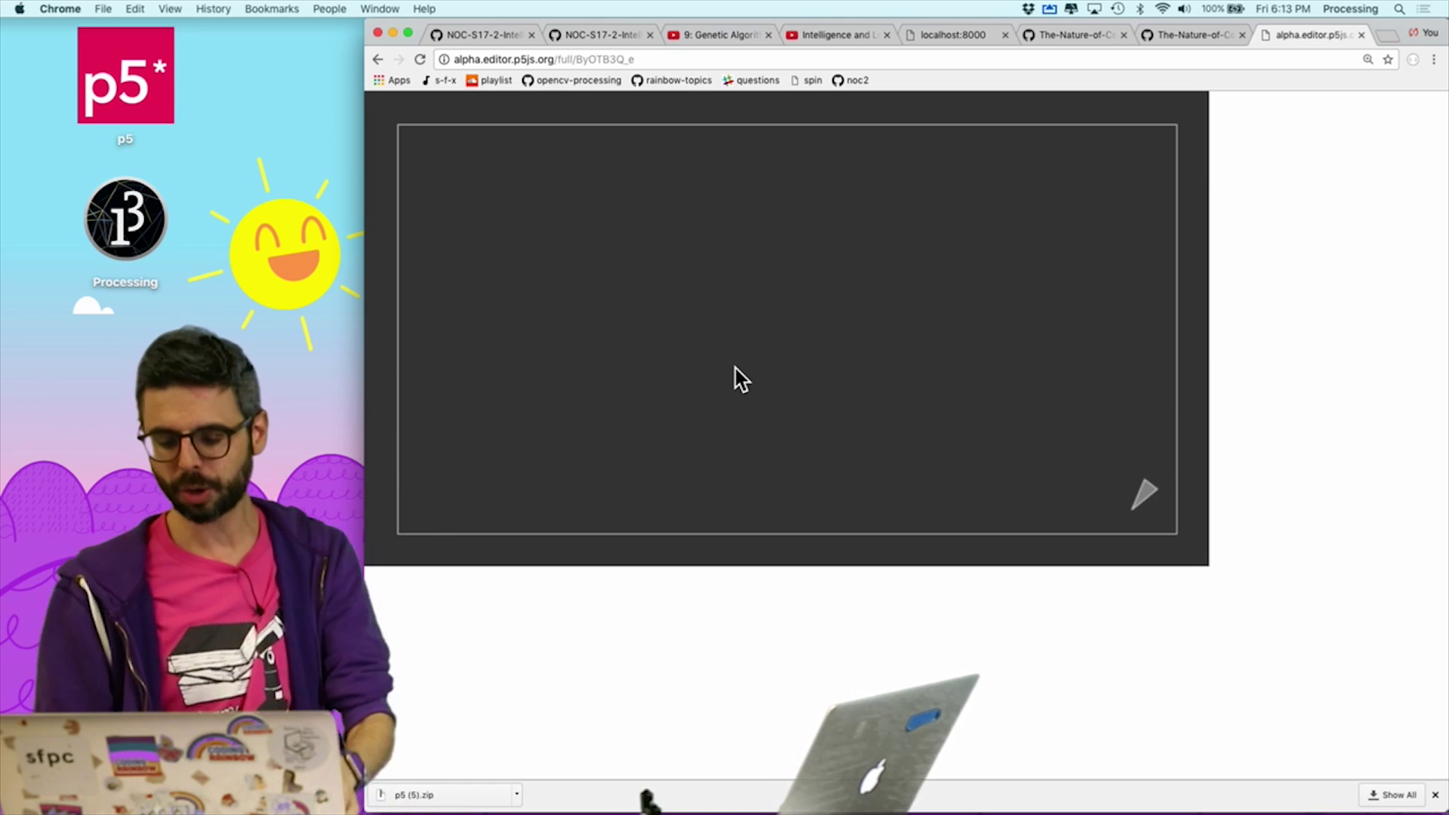
left_click(1178, 38)
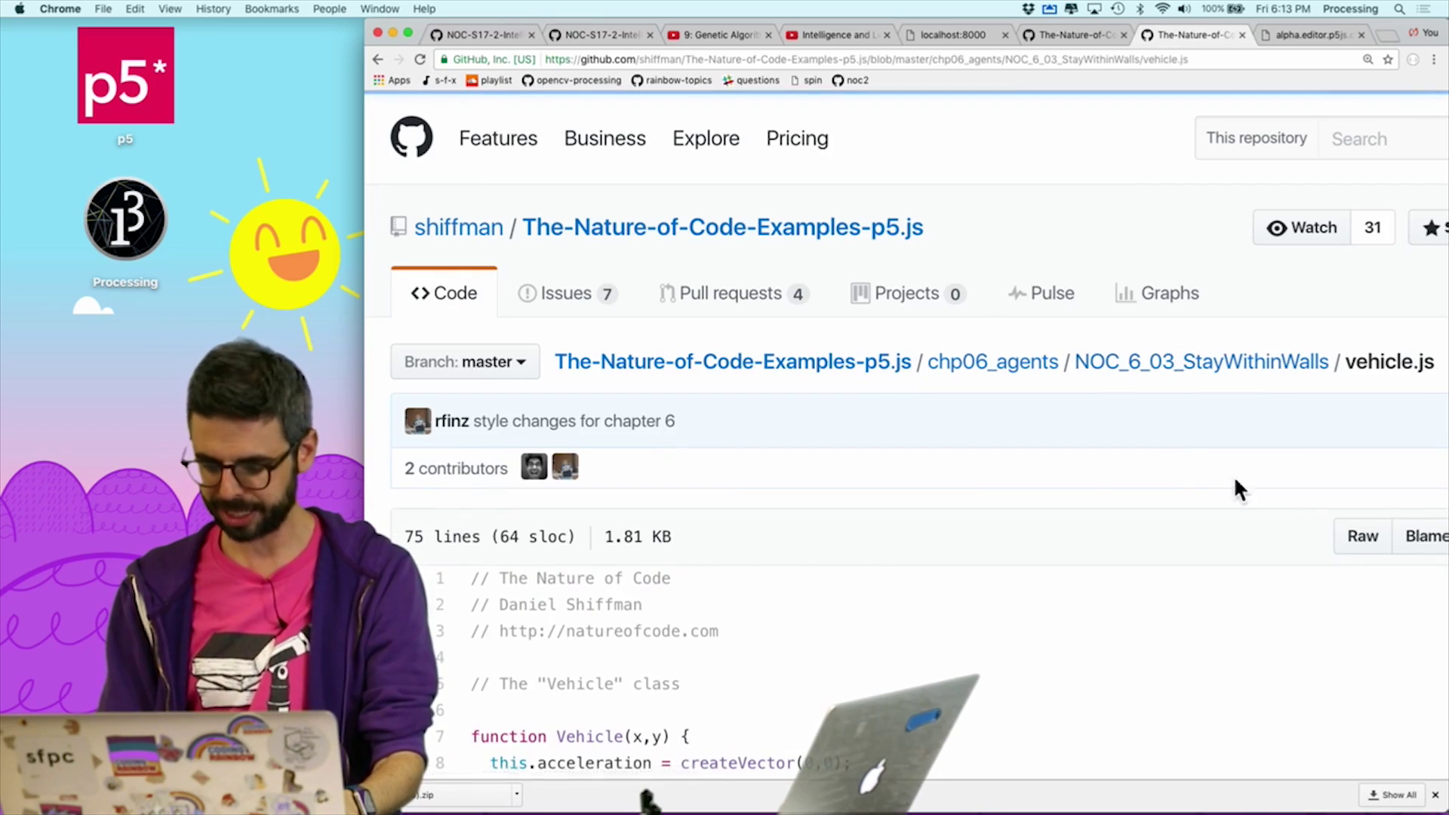
left_click(1358, 539)
scroll(836, 504, "down", 10)
scroll(836, 504, "down", 3)
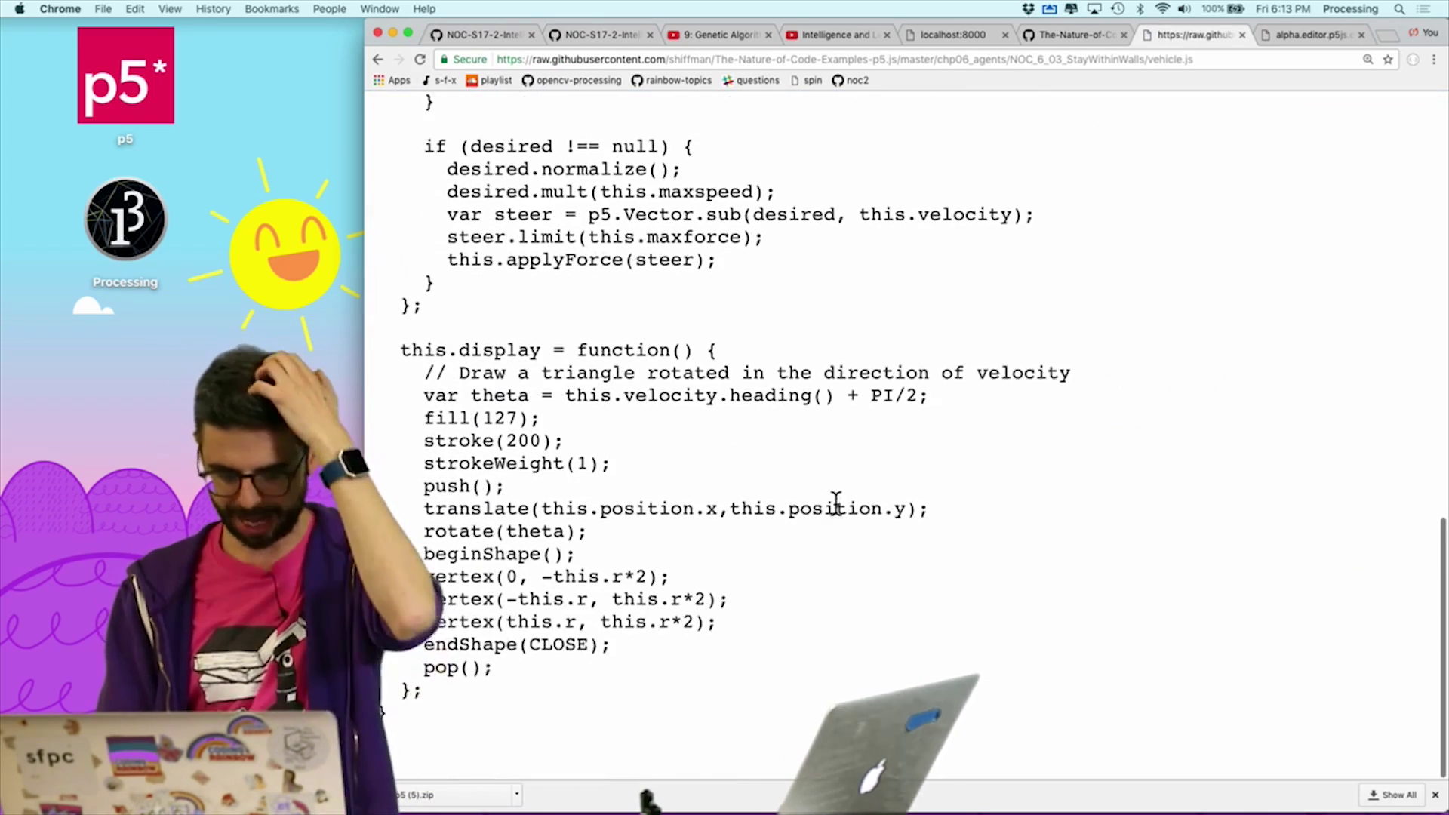
scroll(791, 479, "up", 7)
scroll(791, 478, "up", 8)
scroll(790, 479, "down", 7)
scroll(791, 479, "down", 1)
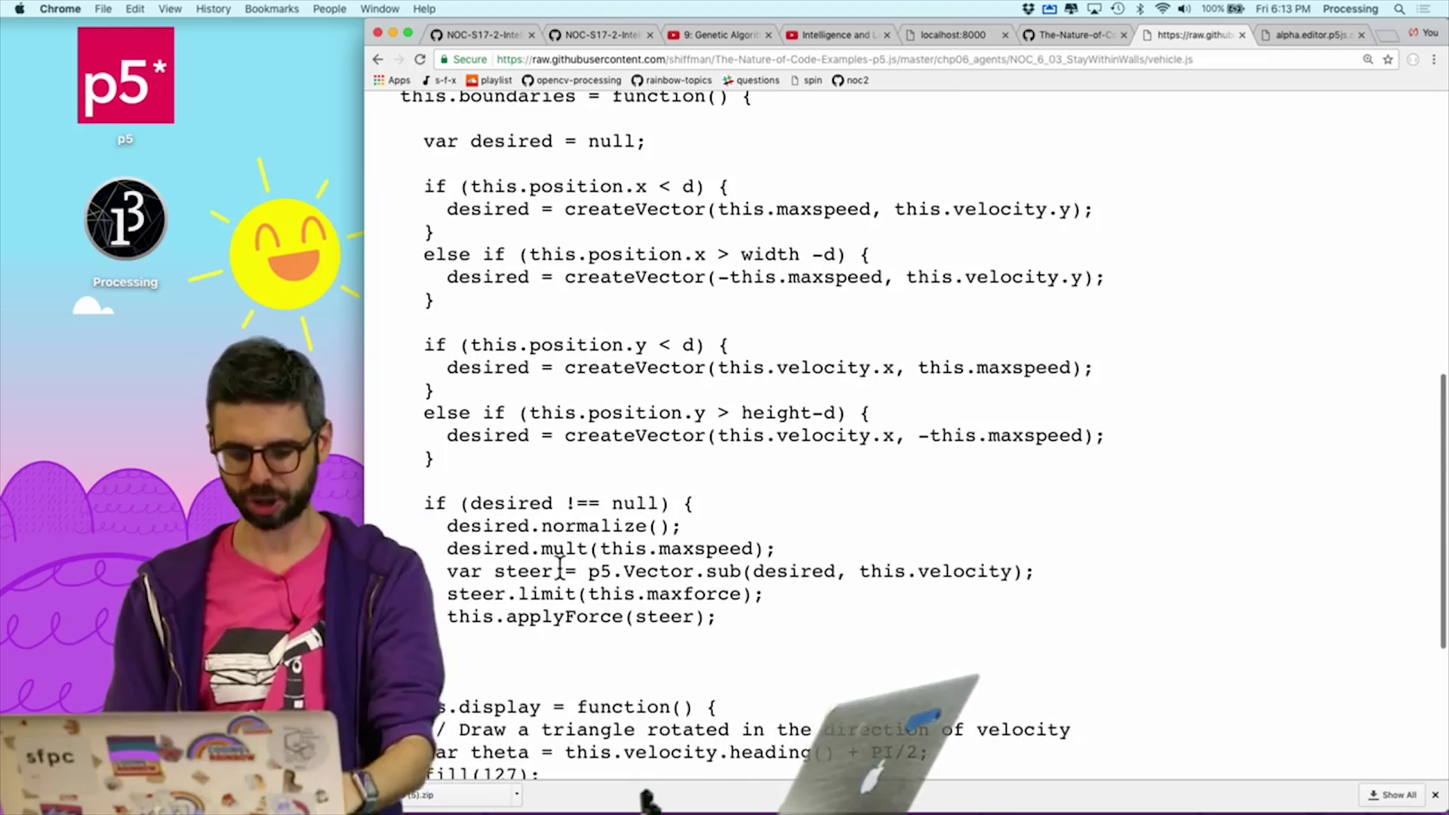
left_click_drag(463, 669, 384, 295)
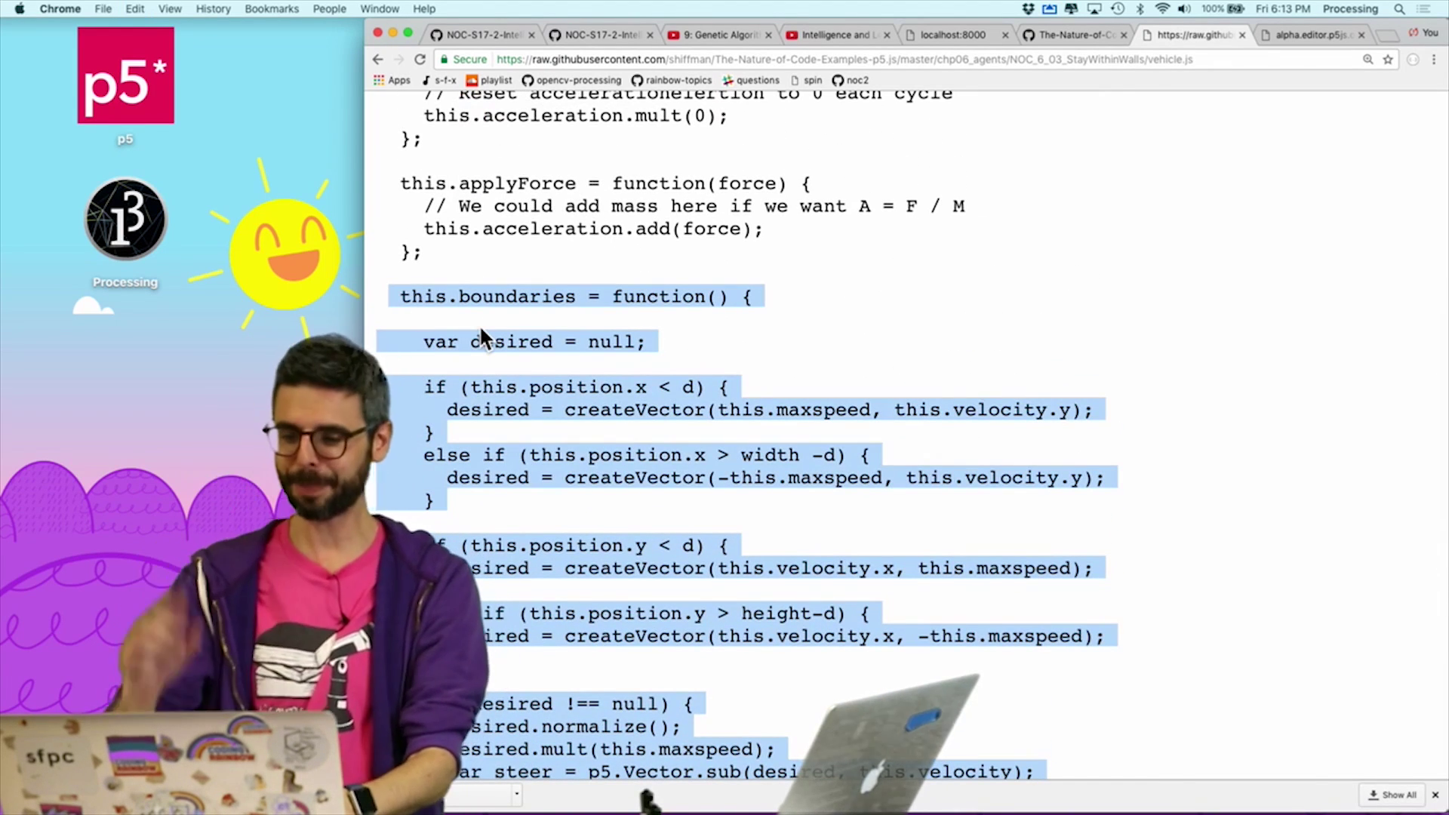
Paste the boundaries function at the end of vehicle.js and select 'position' on line 124.
key("super+Tab")
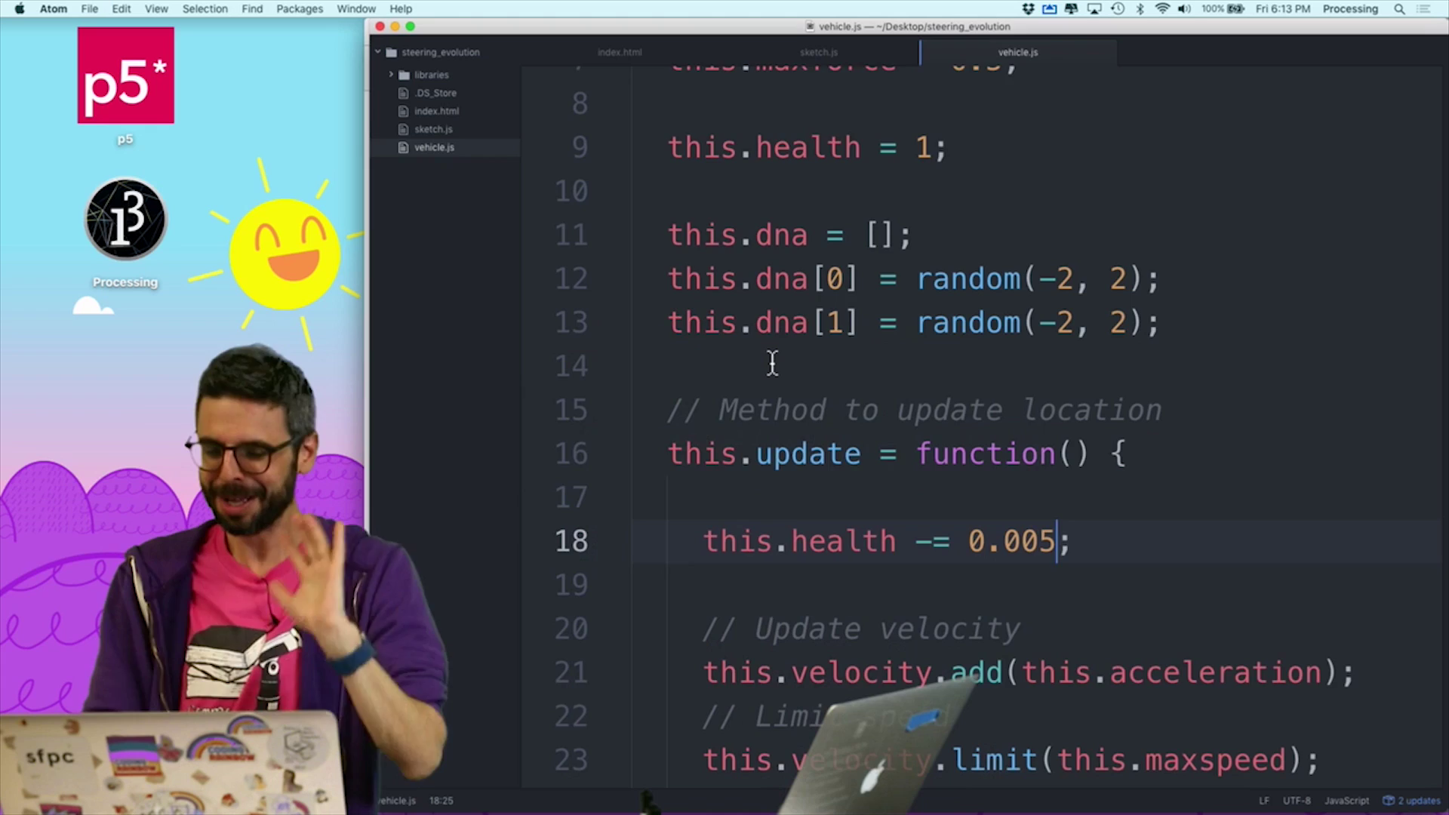
scroll(771, 362, "down", 1)
scroll(771, 363, "down", 2)
scroll(771, 364, "down", 10)
scroll(771, 369, "down", 10)
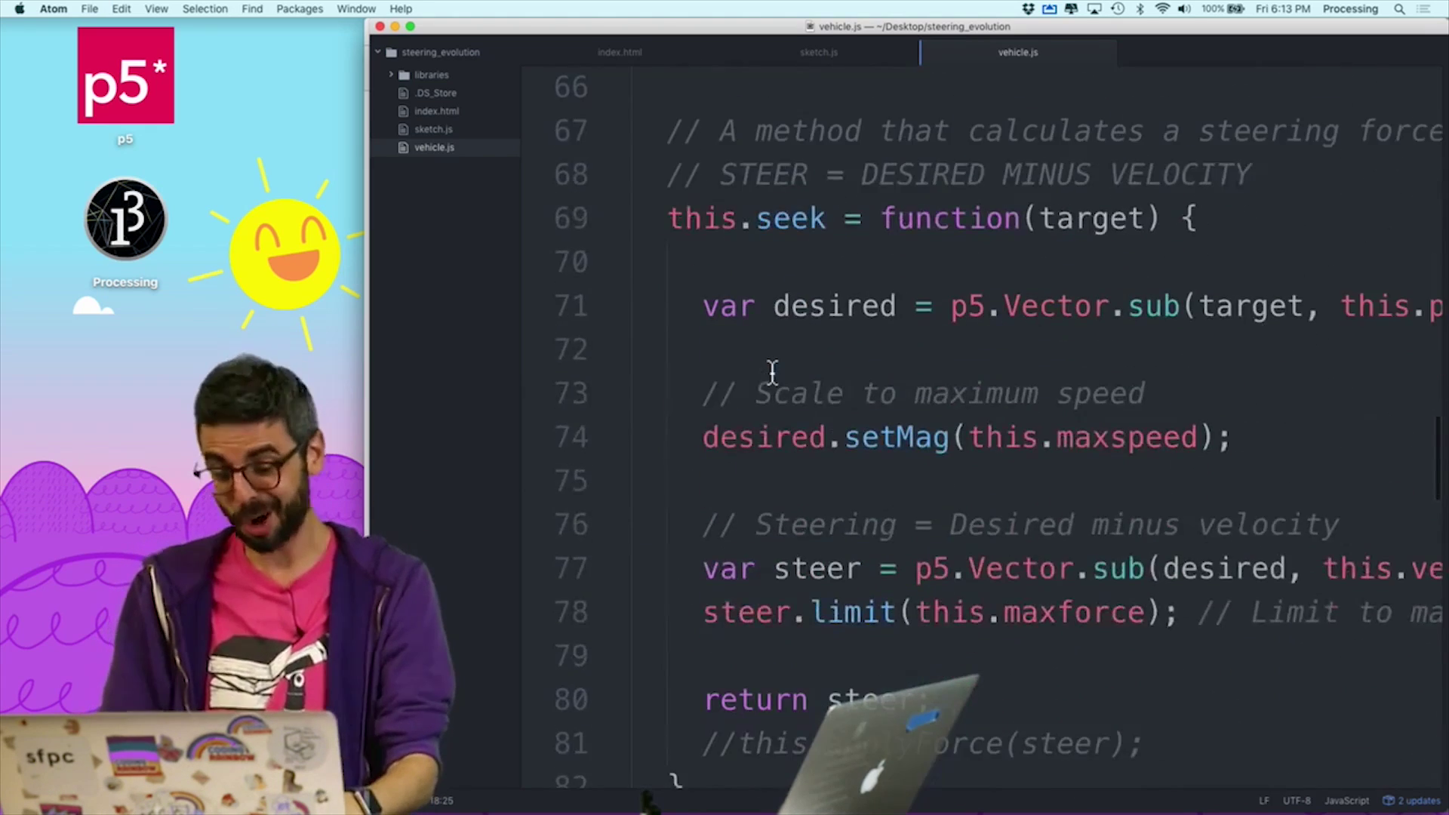
scroll(771, 371, "down", 10)
scroll(748, 318, "down", 10)
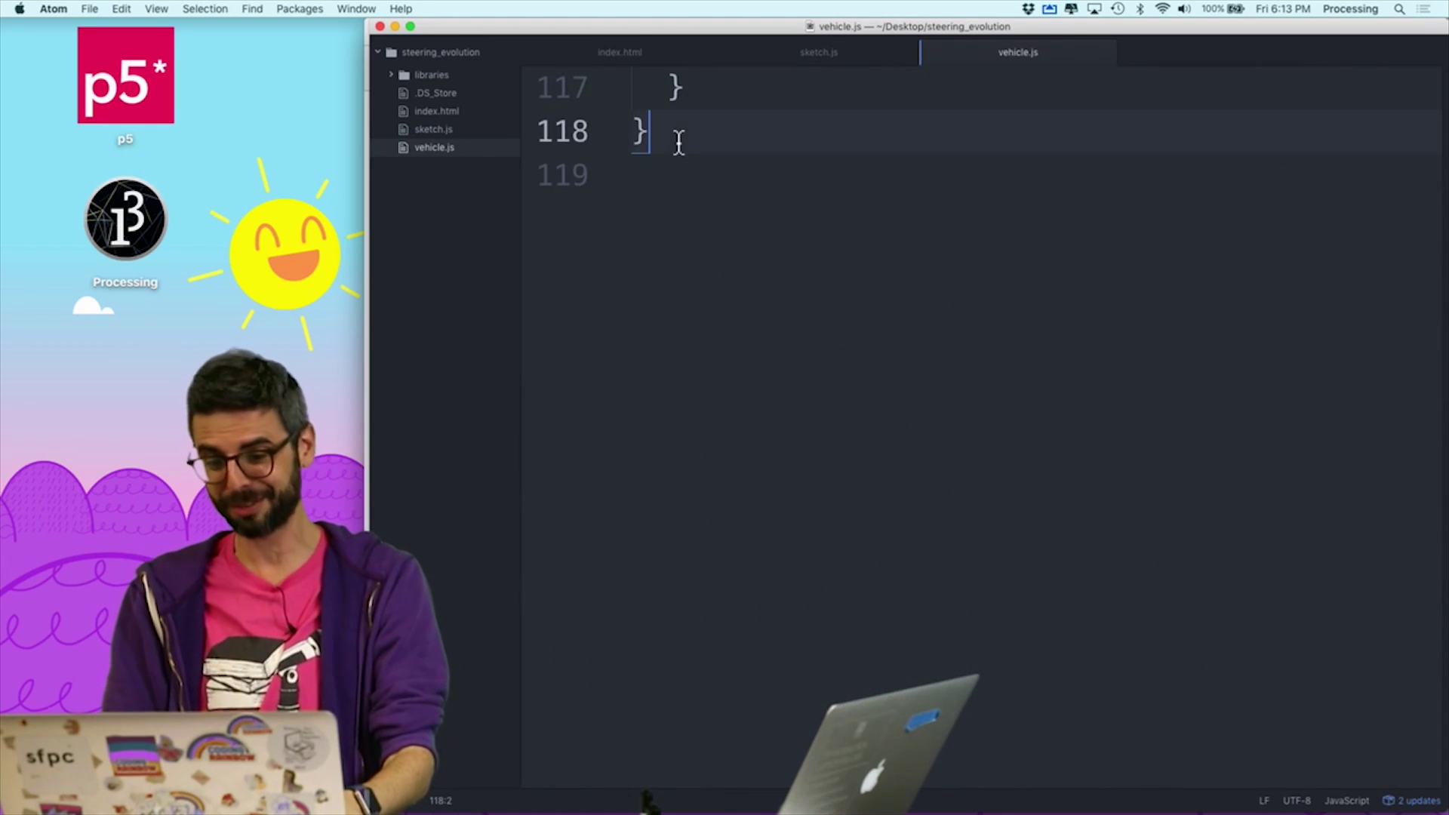
key("super+v")
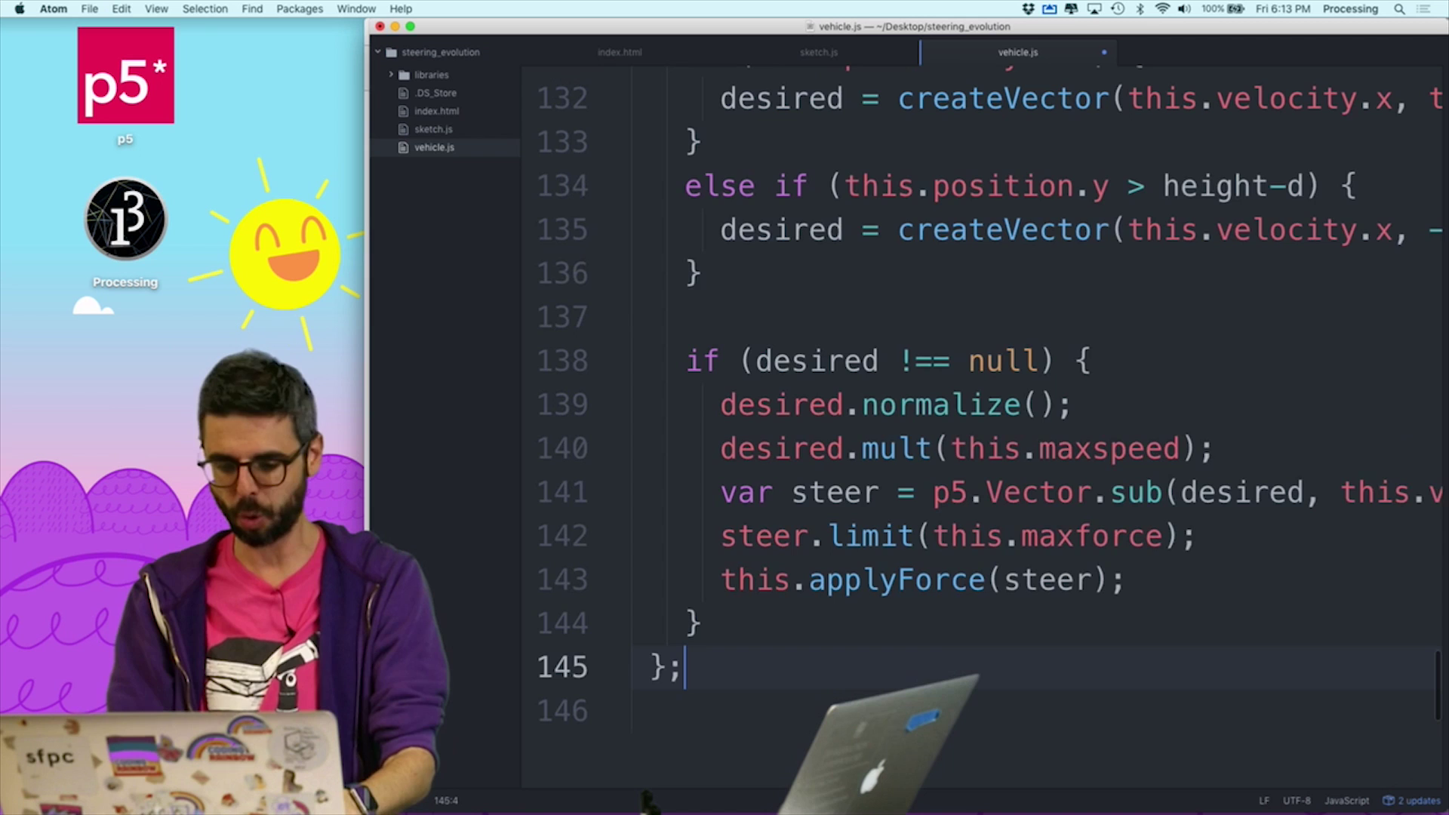
scroll(817, 223, "up", 3)
scroll(819, 223, "up", 5)
scroll(818, 224, "up", 4)
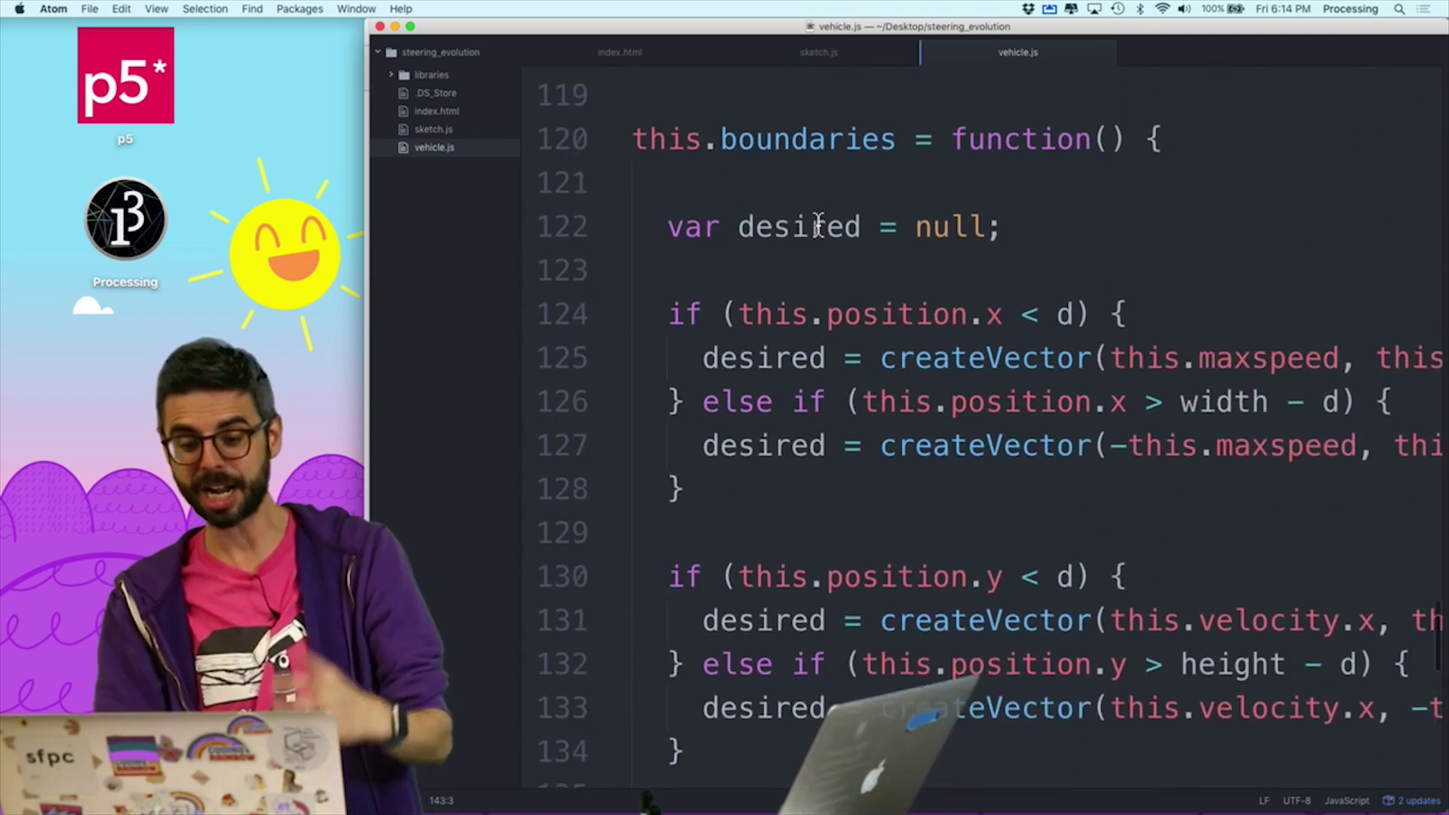
scroll(818, 225, "up", 1)
scroll(818, 223, "down", 1)
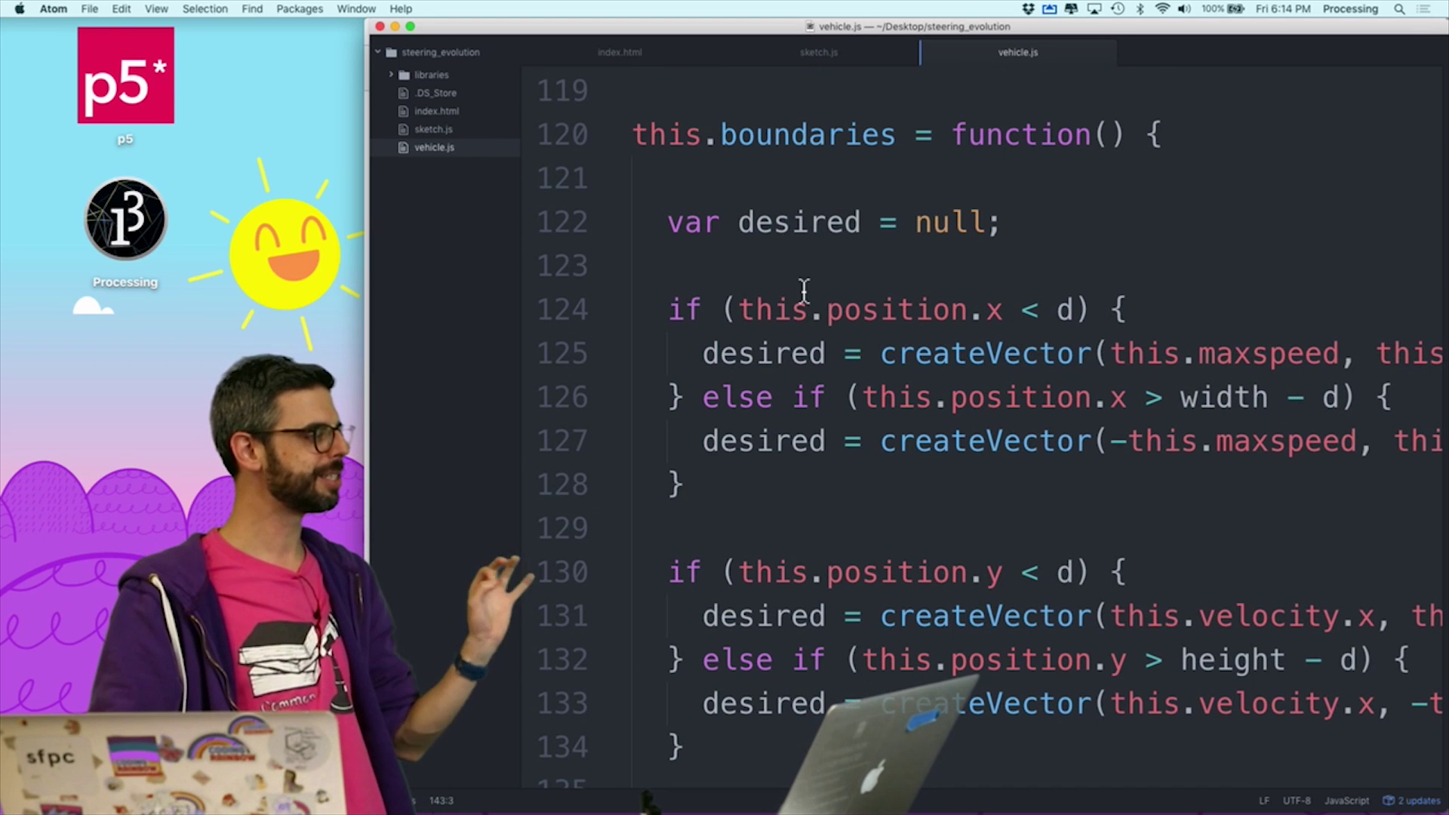
double_click(894, 309)
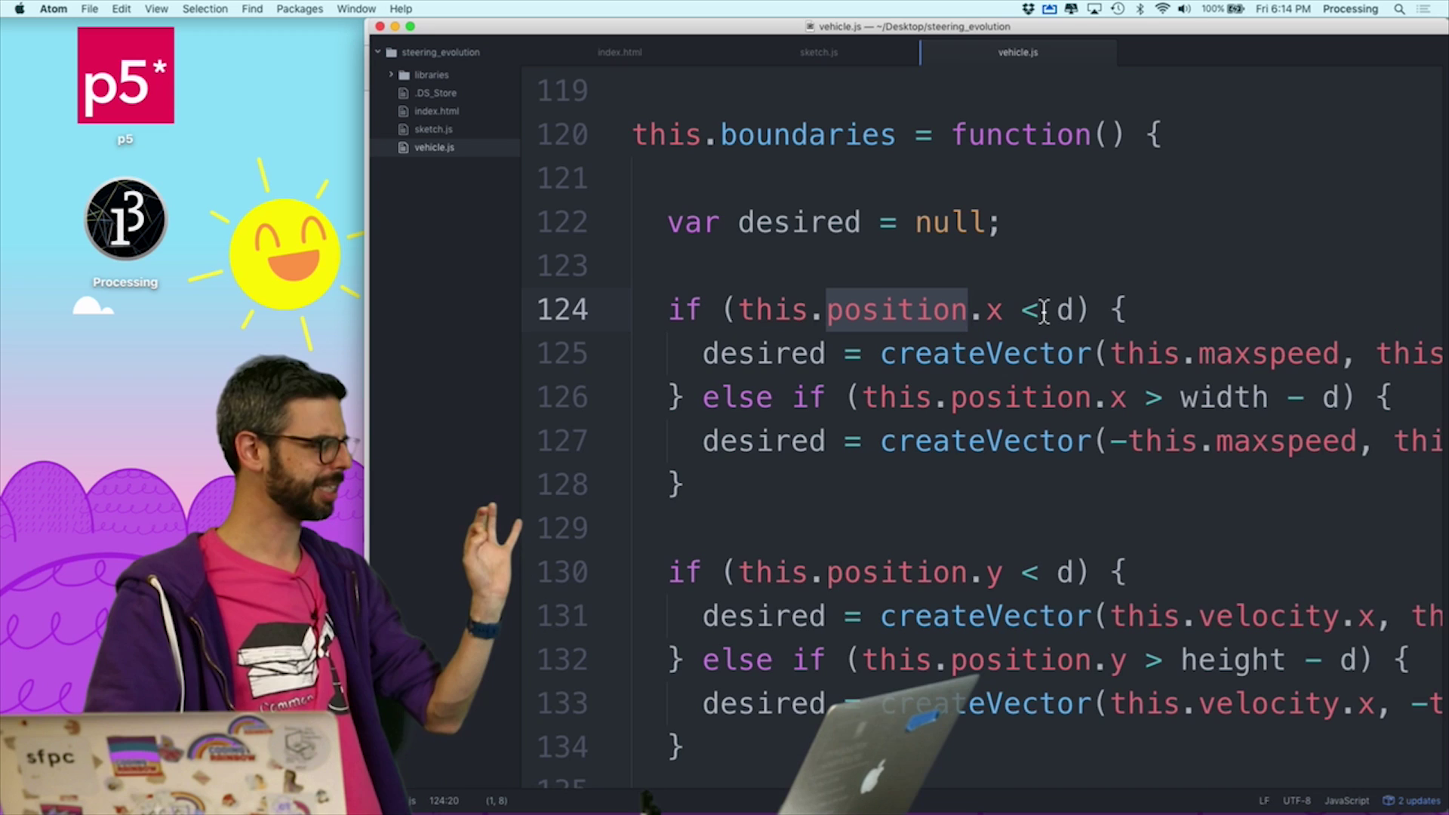
scroll(1043, 309, "down", 1)
scroll(1042, 309, "down", 2)
scroll(1042, 312, "down", 1)
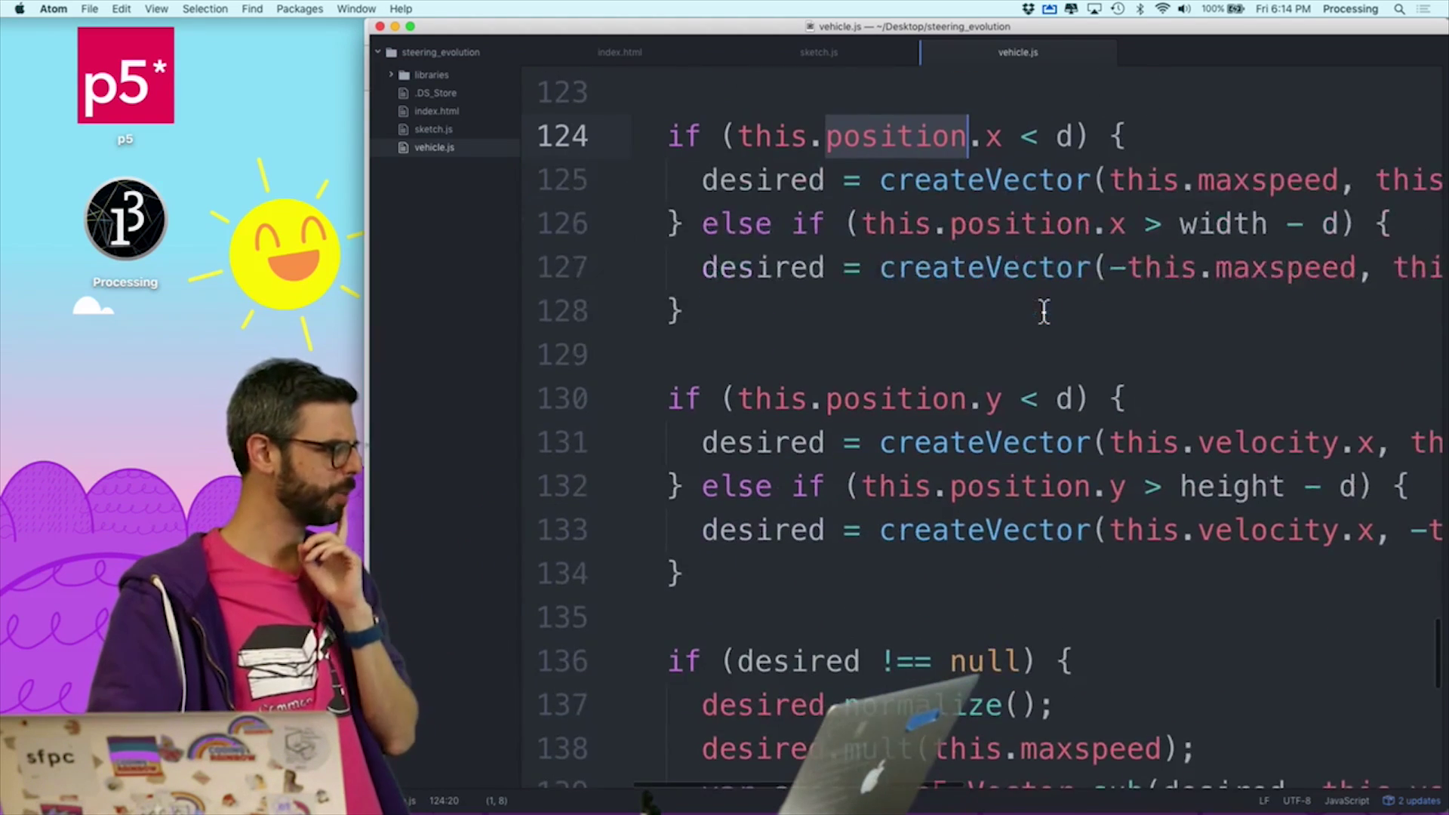
scroll(1043, 310, "down", 1)
scroll(1043, 311, "up", 1)
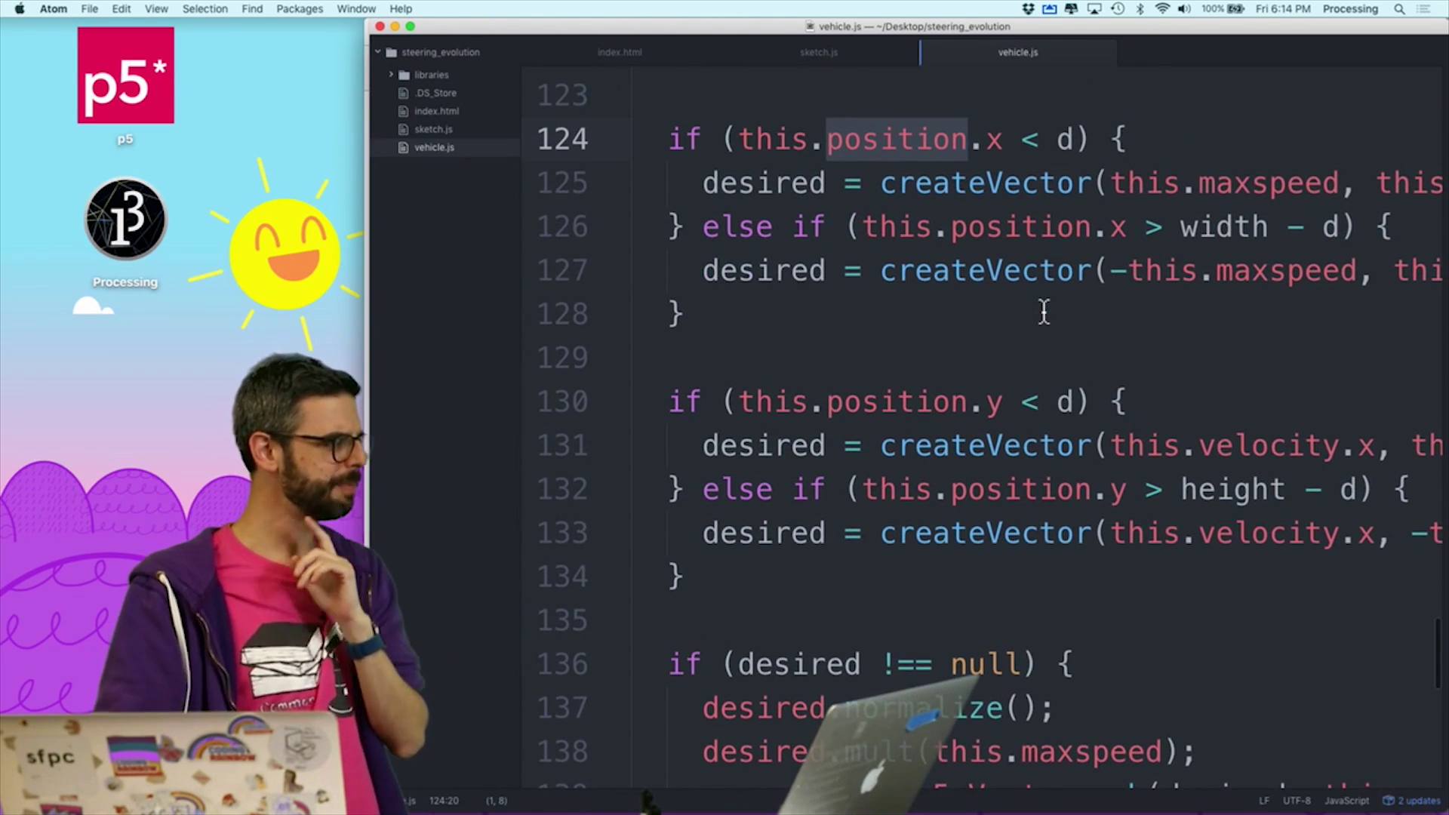
scroll(1042, 311, "up", 2)
scroll(1042, 312, "up", 1)
scroll(1043, 311, "up", 1)
Open the NOC_6_03_StayWithinWalls sketch.js on GitHub and select its 'var d = 25;' line.
key("super+Tab")
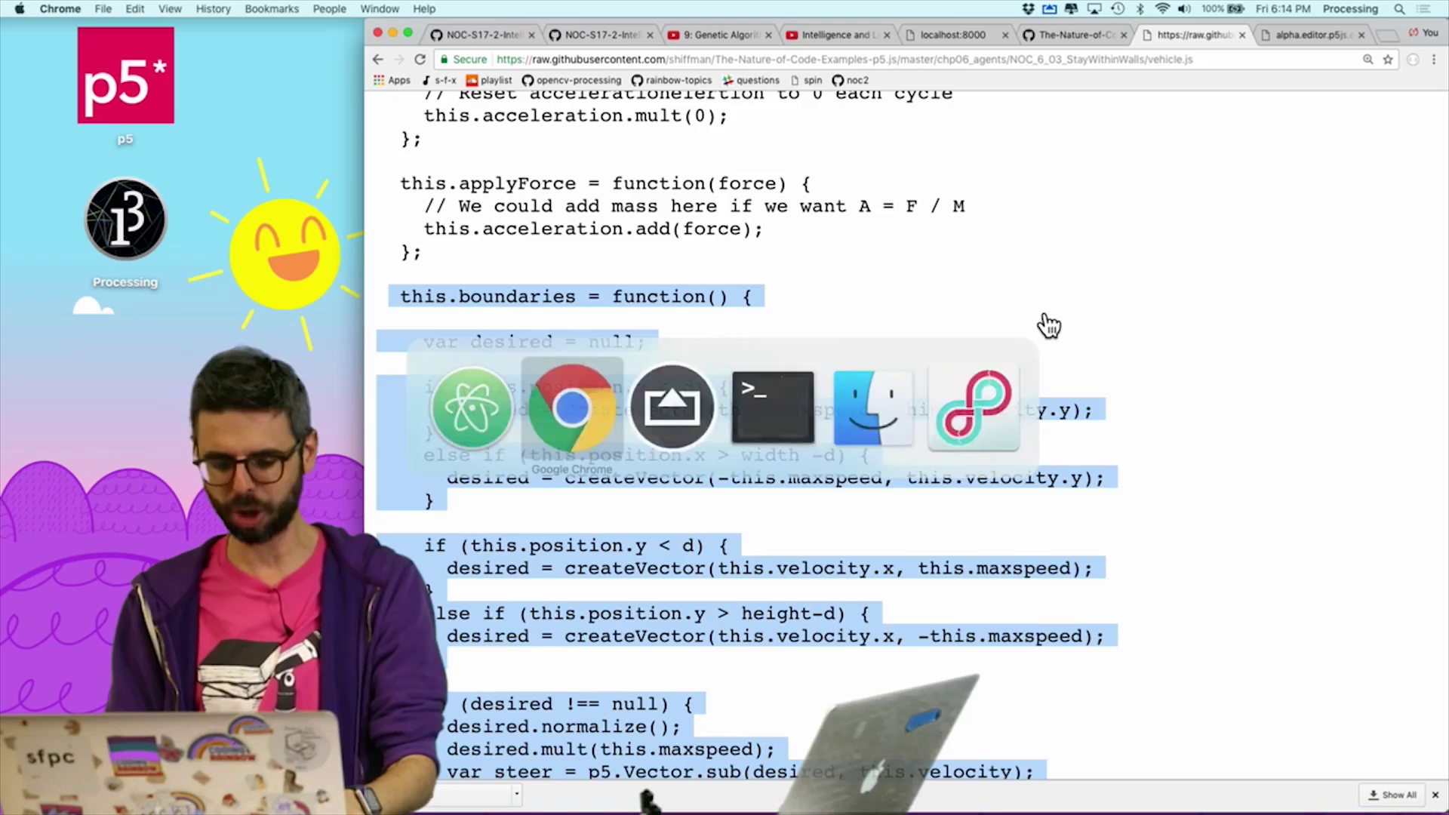
scroll(945, 457, "up", 10)
scroll(946, 456, "down", 10)
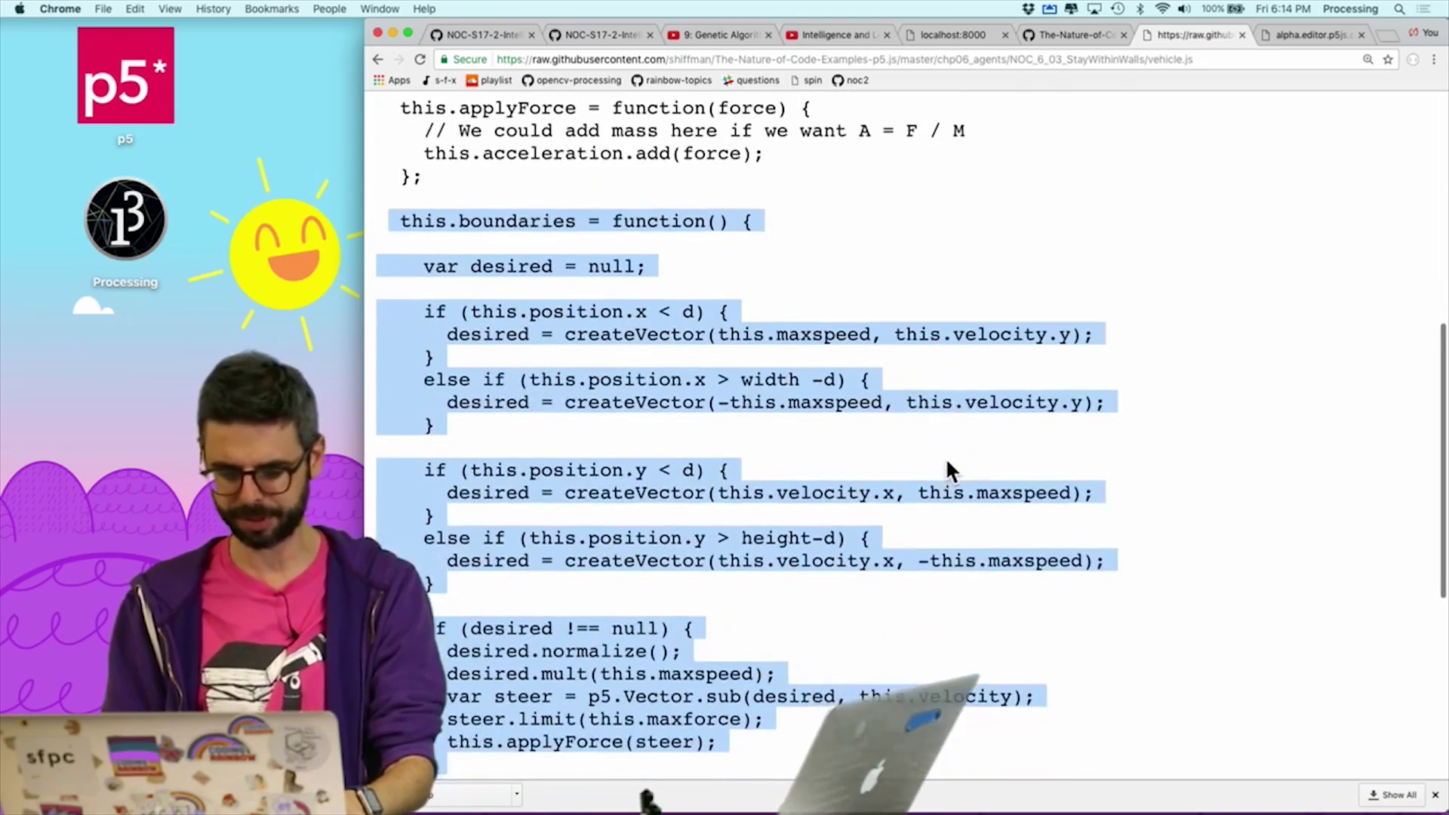
scroll(627, 278, "up", 1)
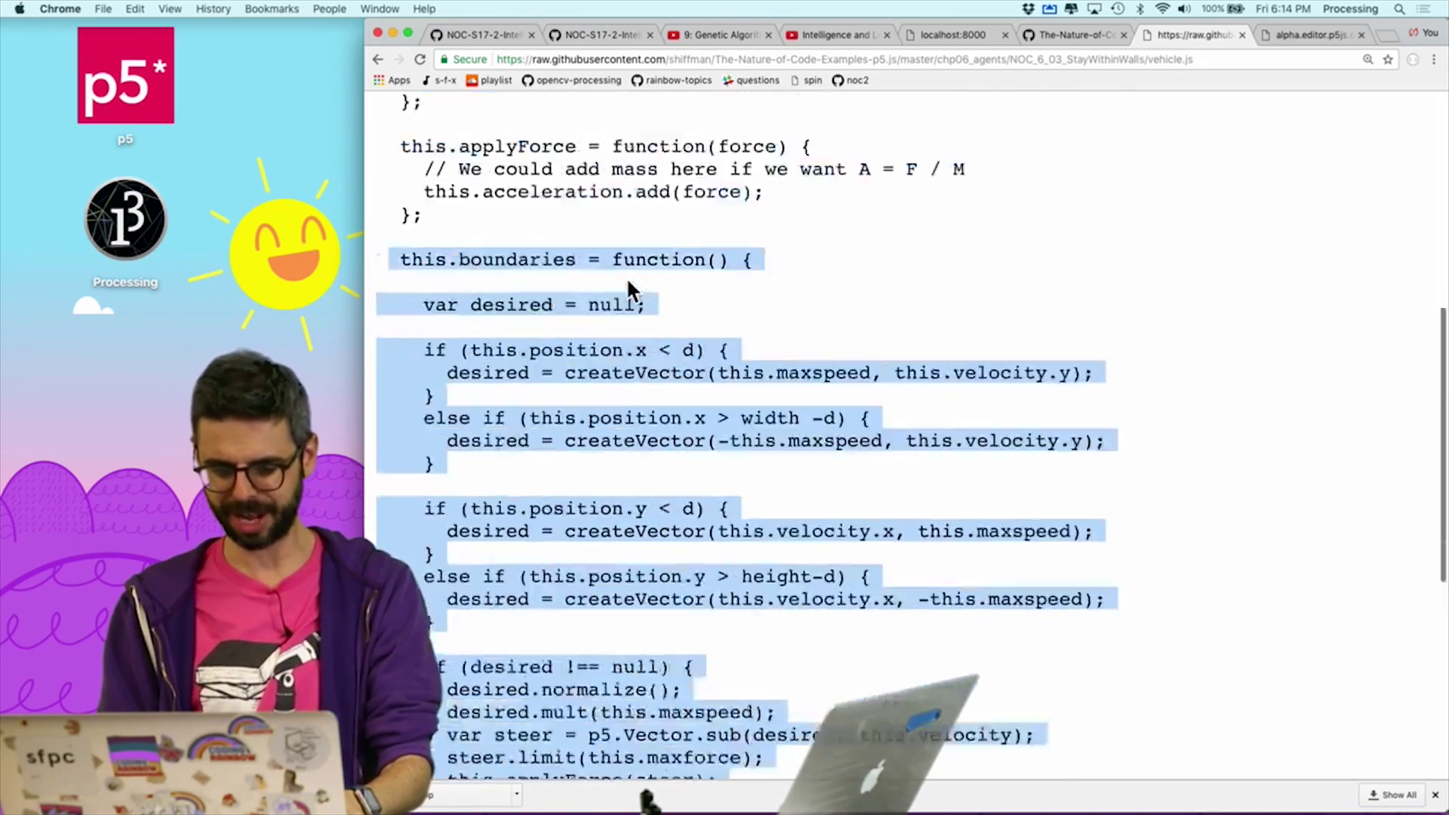
scroll(626, 277, "down", 5)
scroll(626, 277, "up", 3)
scroll(626, 278, "up", 2)
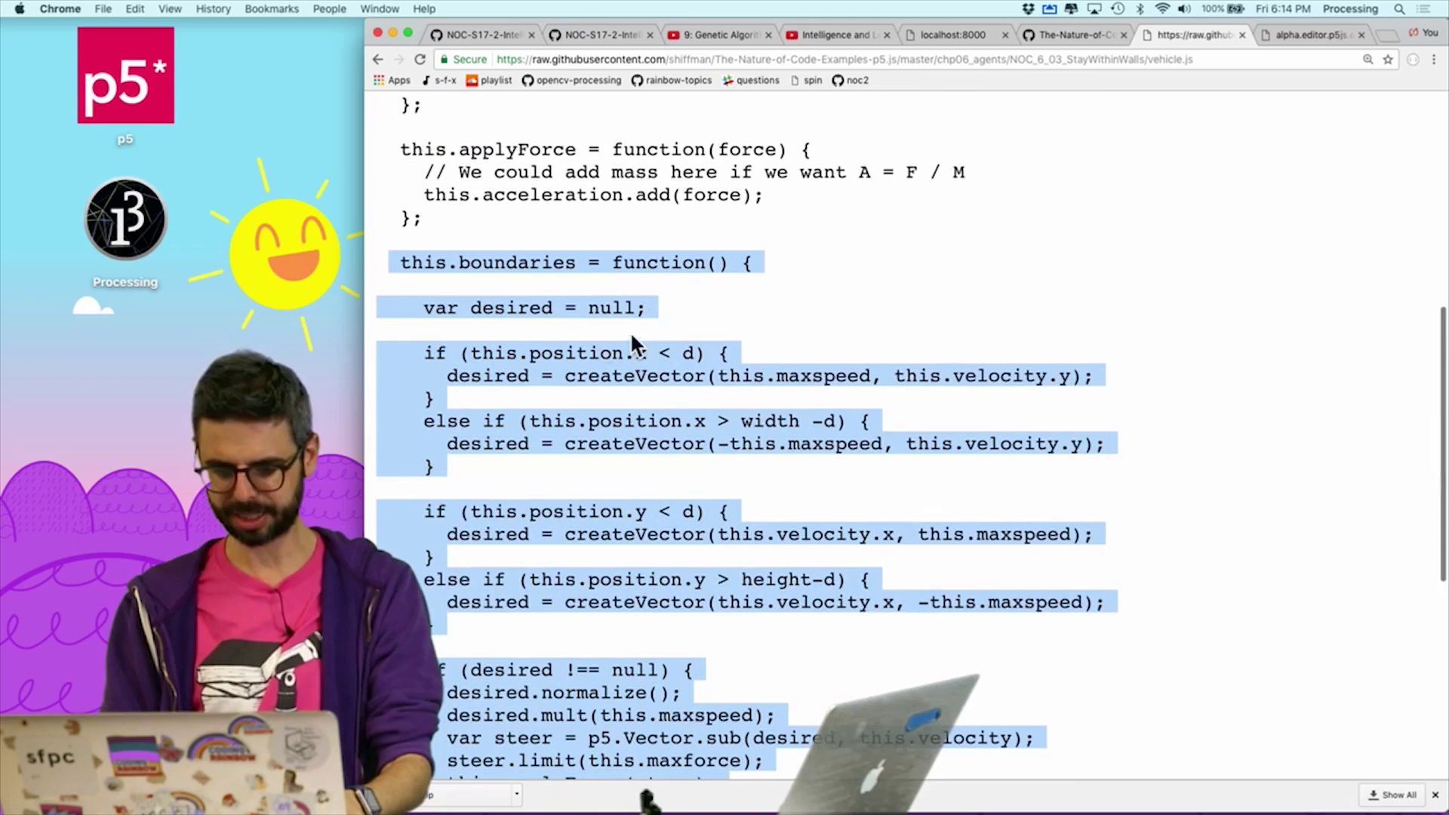
scroll(647, 300, "up", 2)
scroll(544, 204, "up", 3)
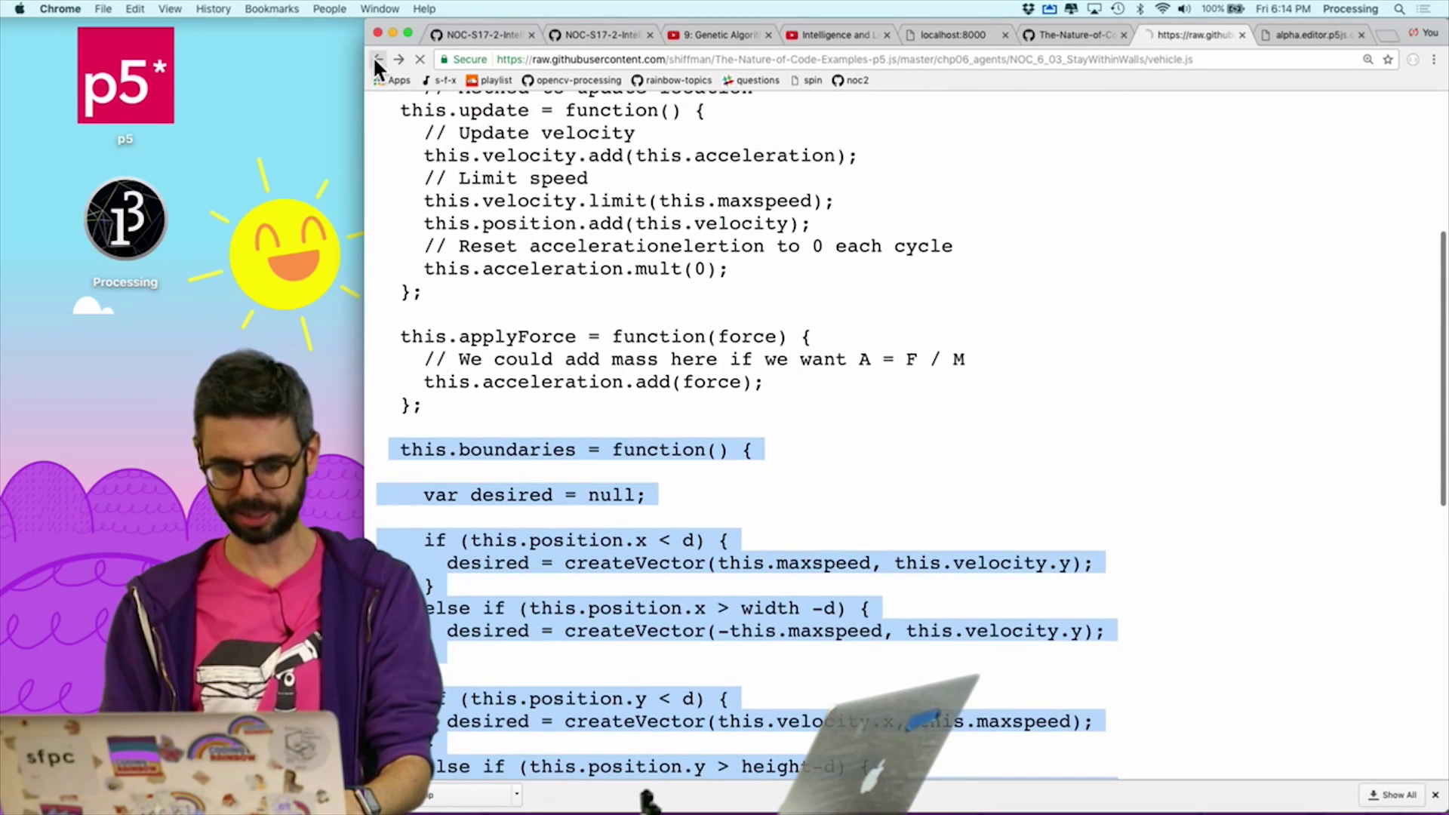
scroll(636, 651, "down", 2)
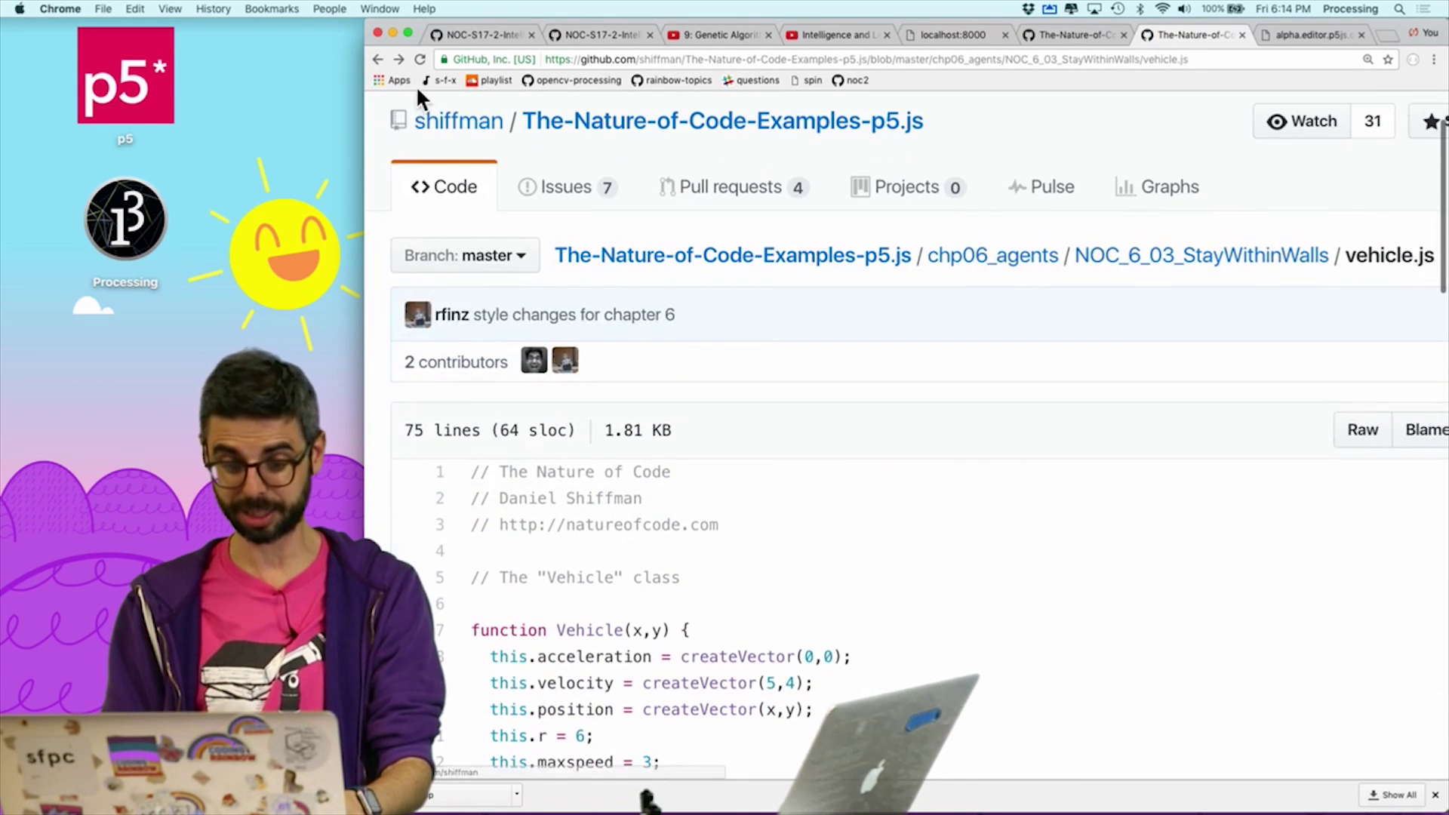
scroll(416, 84, "up", 2)
left_click(377, 59)
left_click(476, 556)
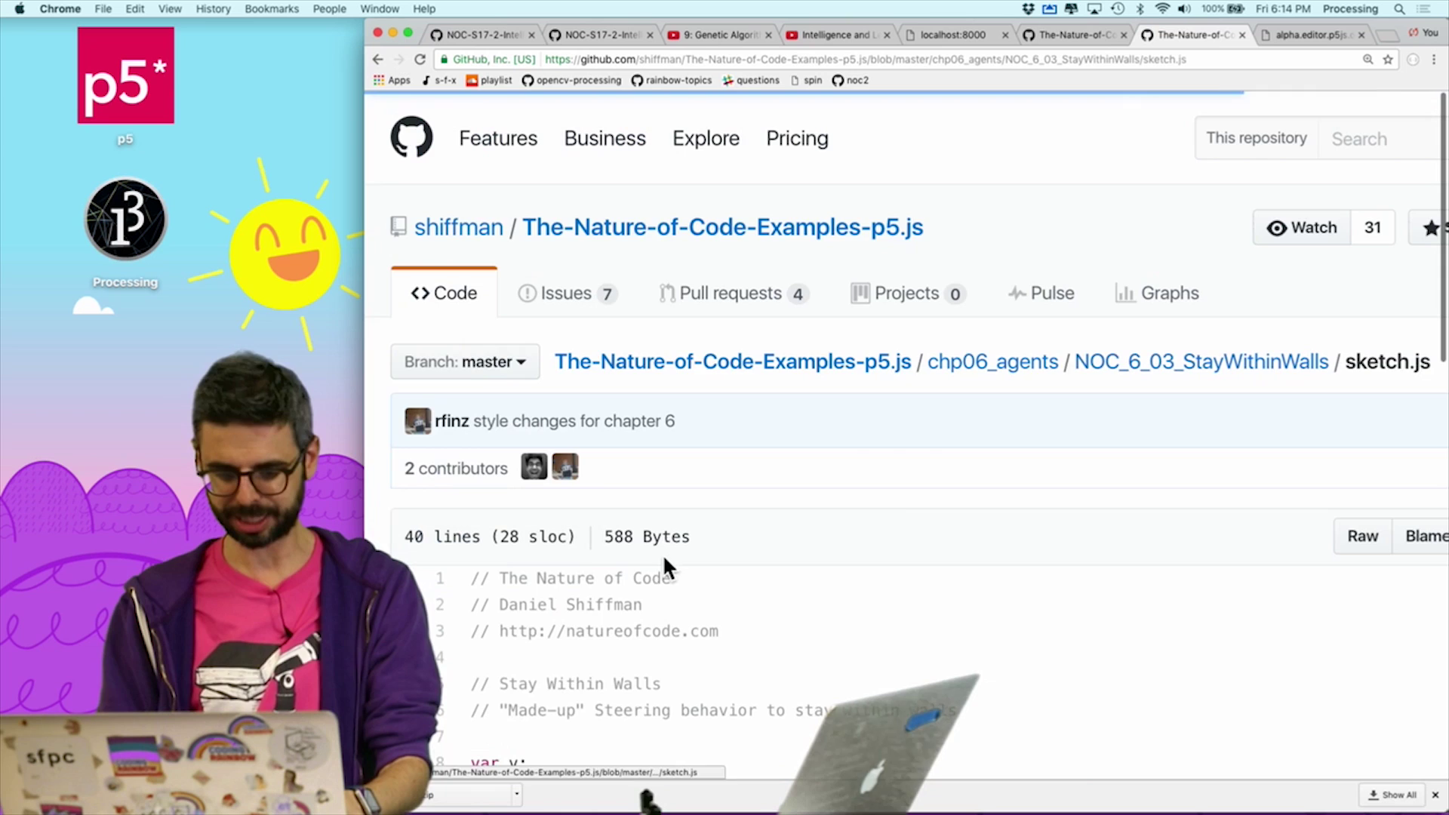
scroll(586, 582, "down", 3)
scroll(585, 579, "down", 3)
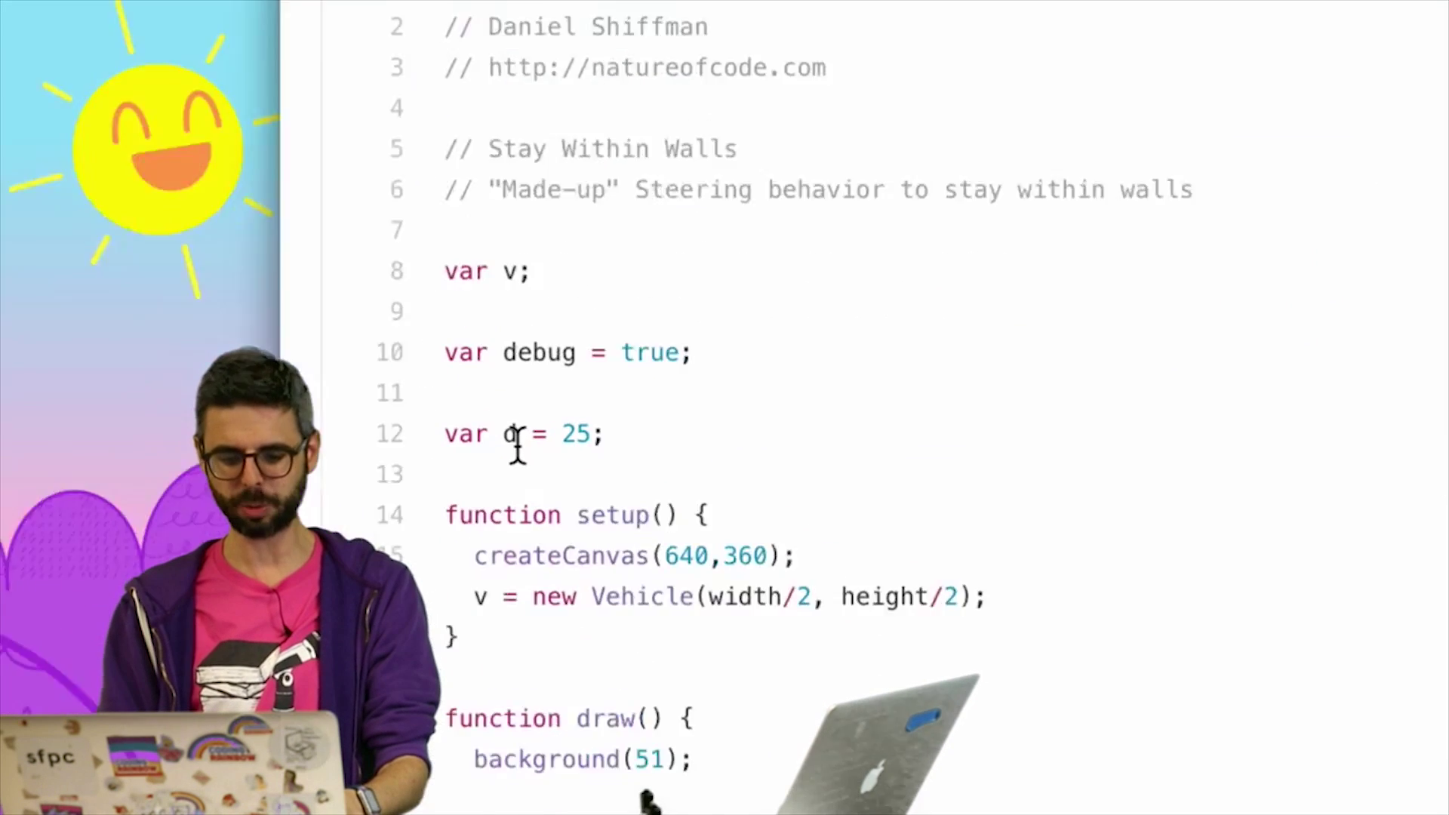
left_click_drag(573, 438, 489, 438)
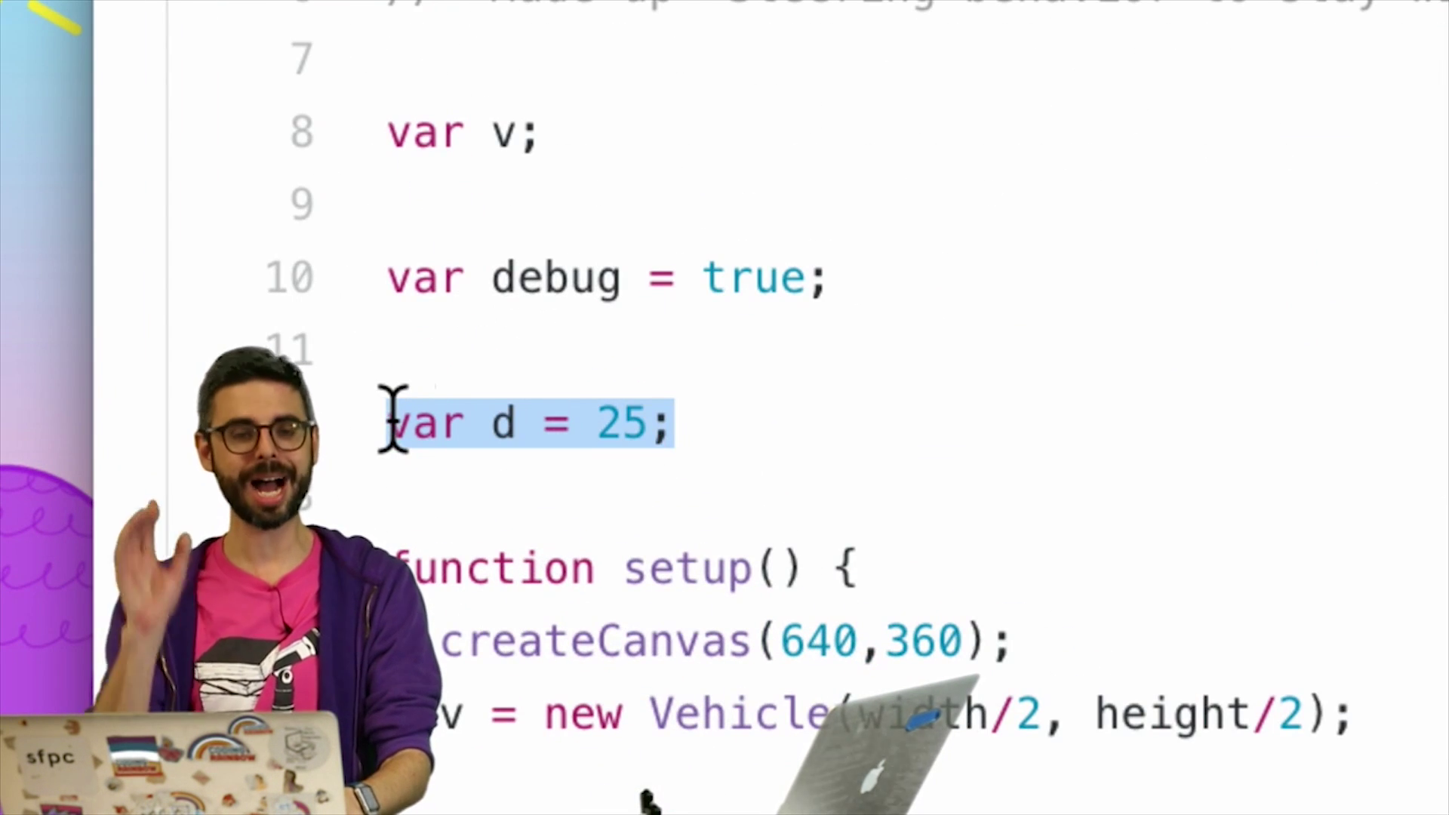
Paste 'var d = 25;' at line 121 inside this.boundaries, then add a blank line.
key("super+Tab")
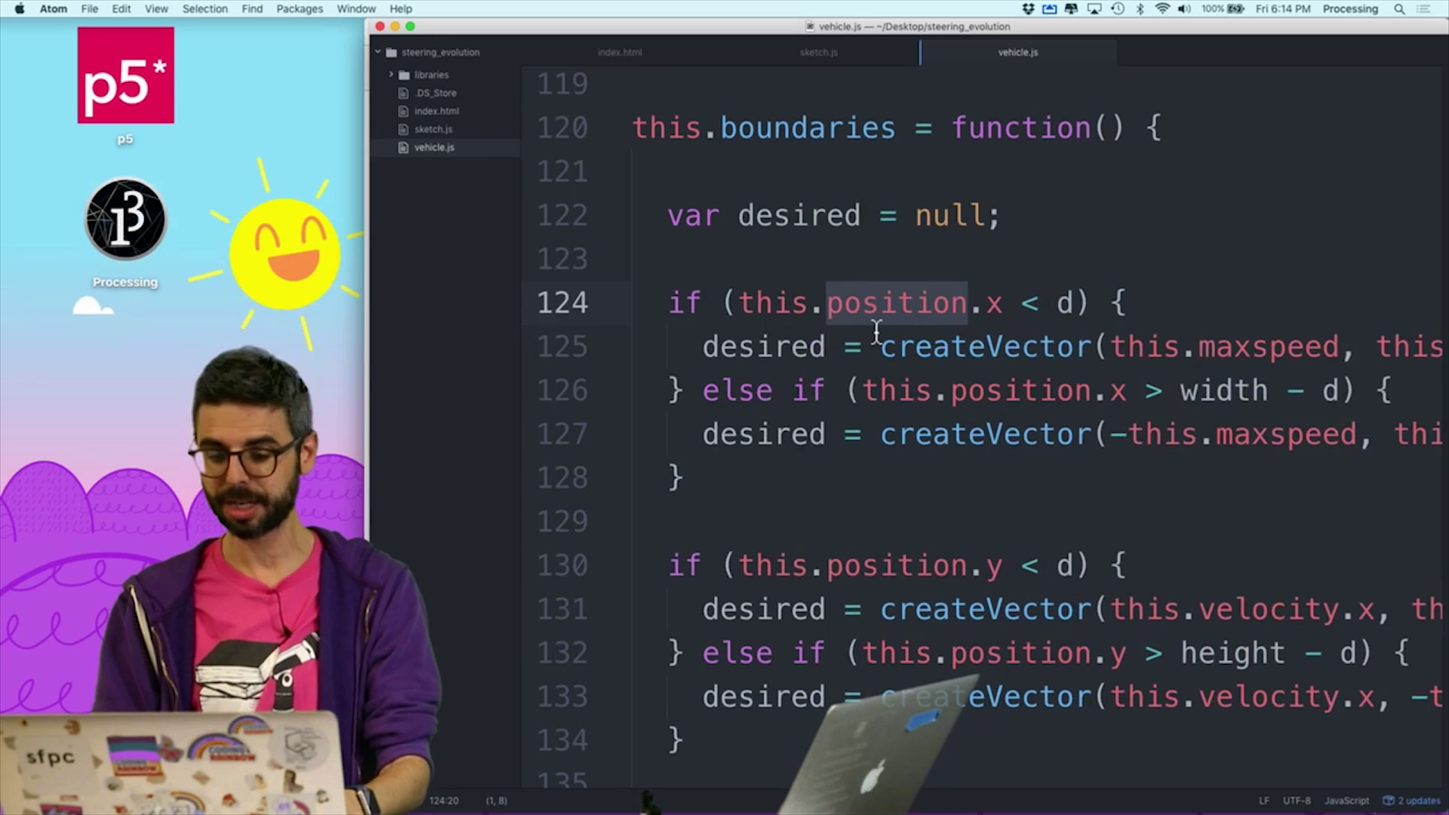
type("var d = 25;")
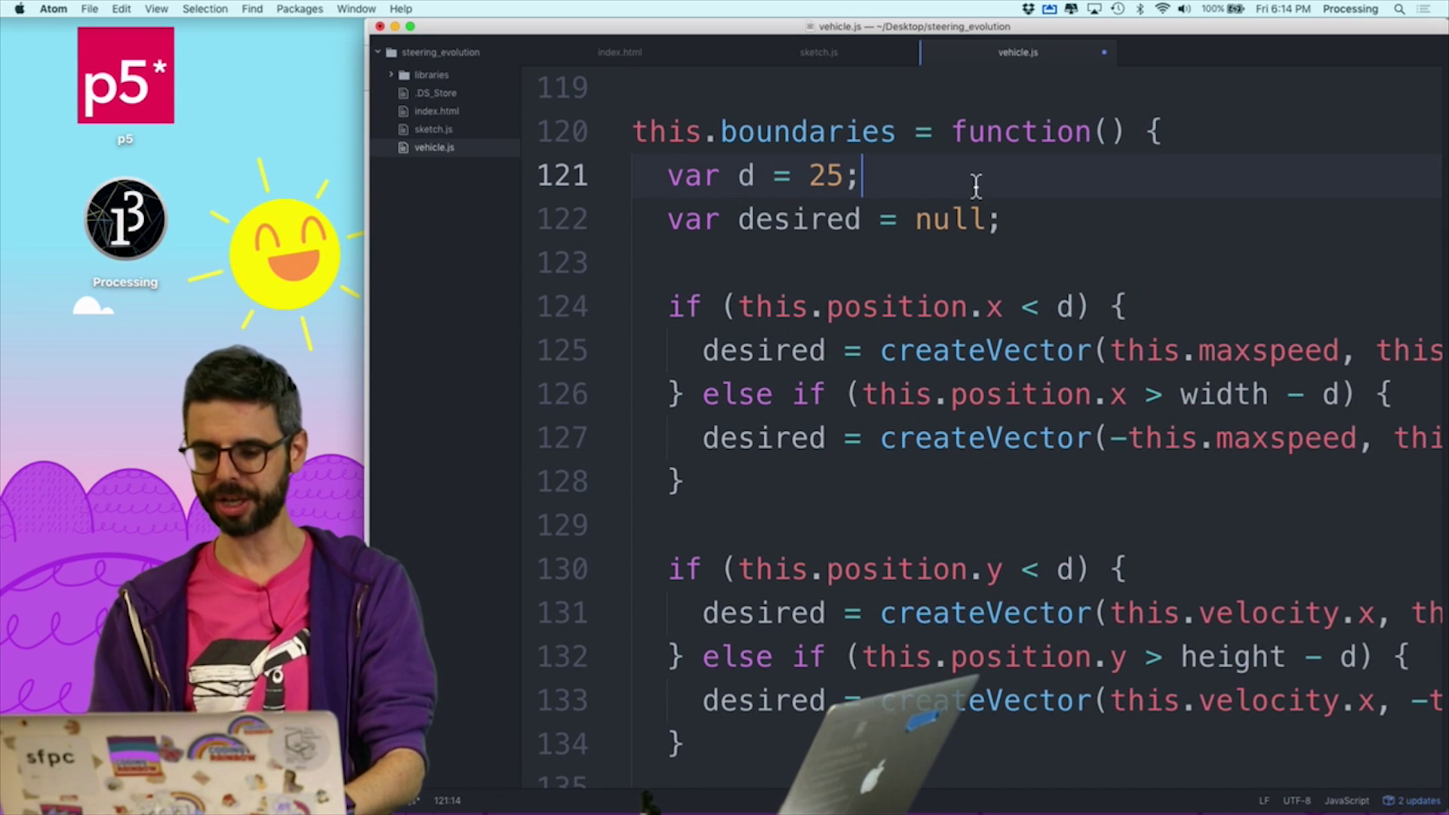
key("Return")
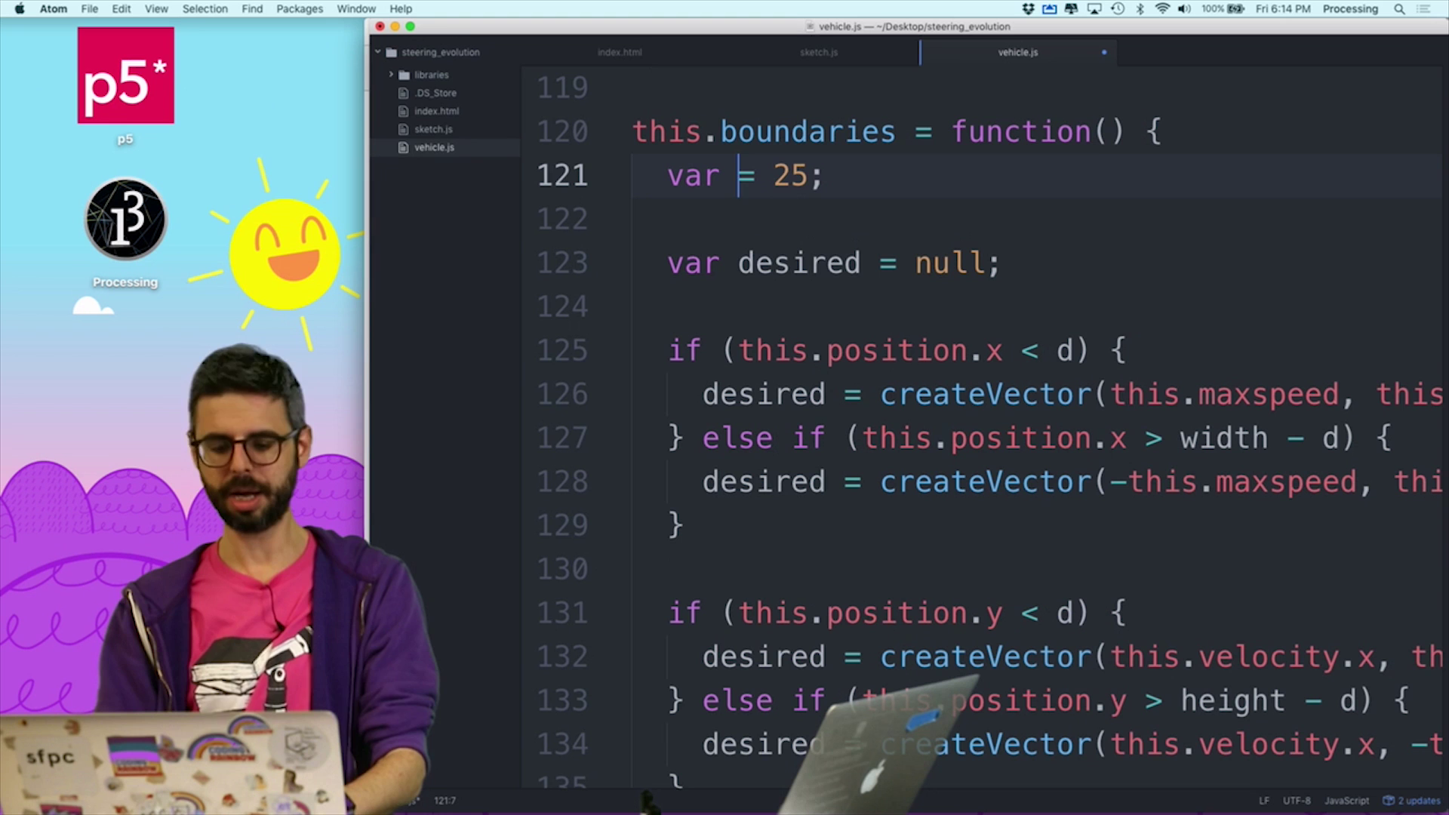
type("d")
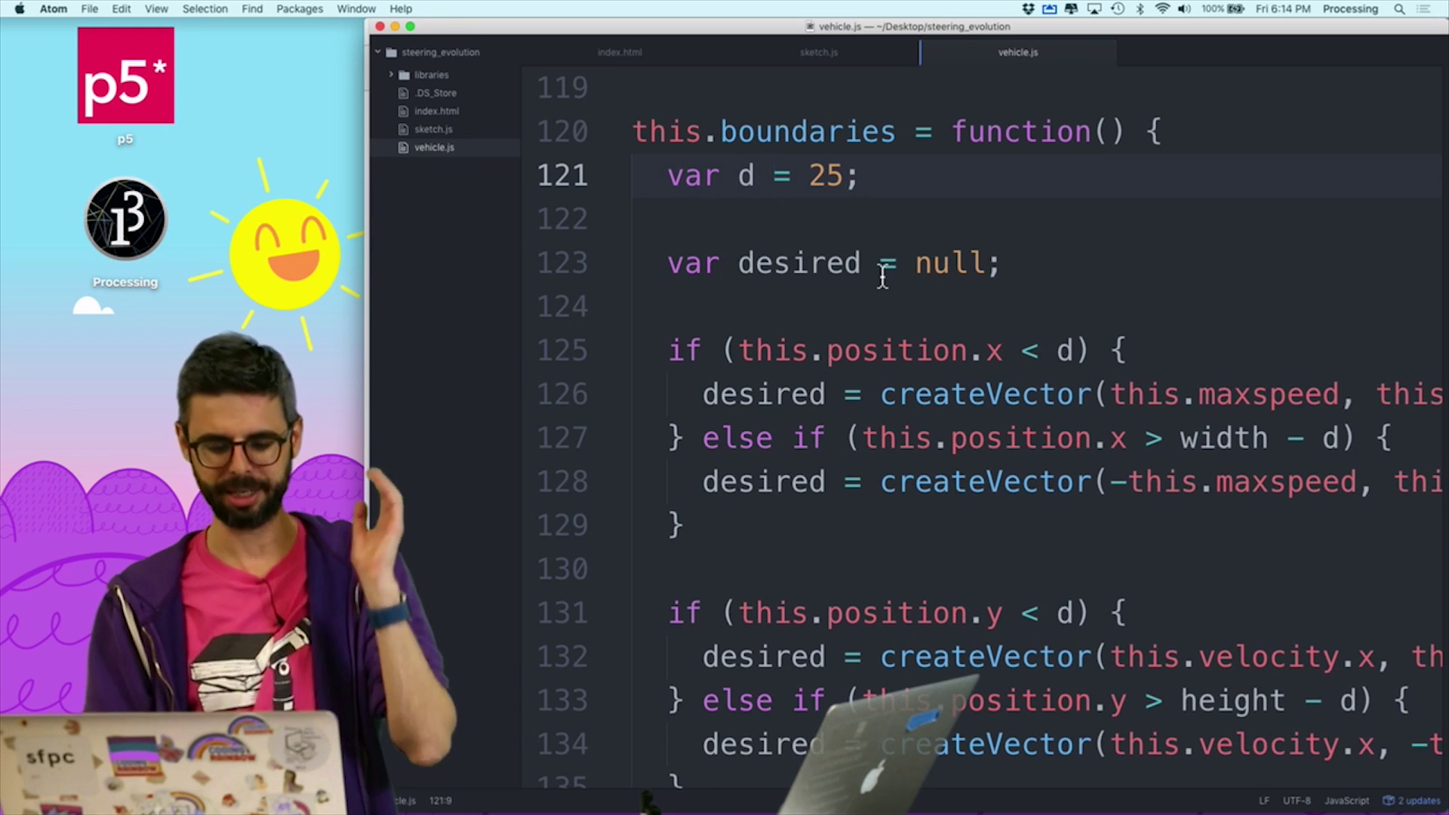
scroll(900, 311, "down", 2)
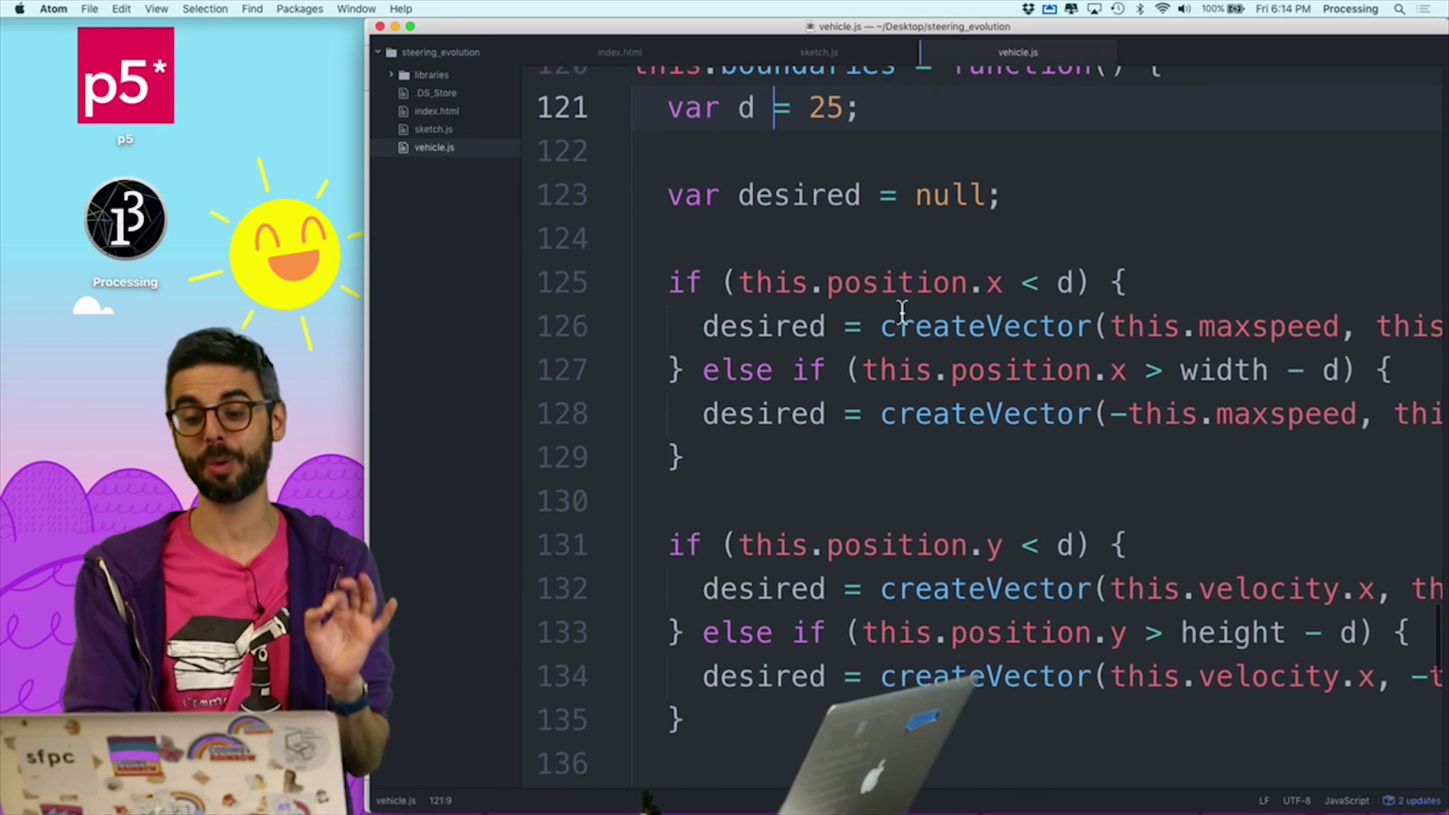
scroll(900, 315, "down", 2)
scroll(1028, 302, "down", 1)
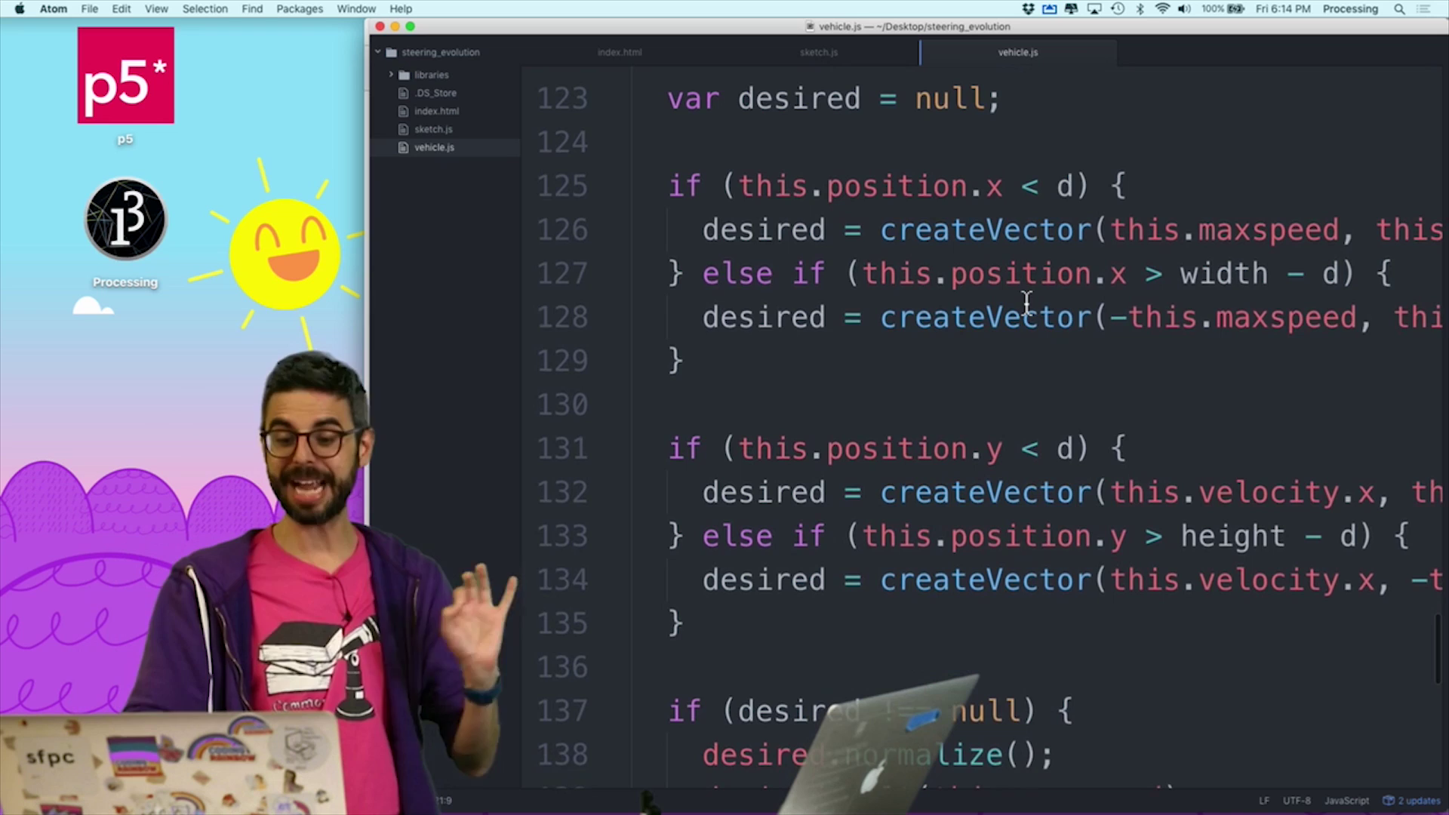
scroll(1027, 302, "down", 1)
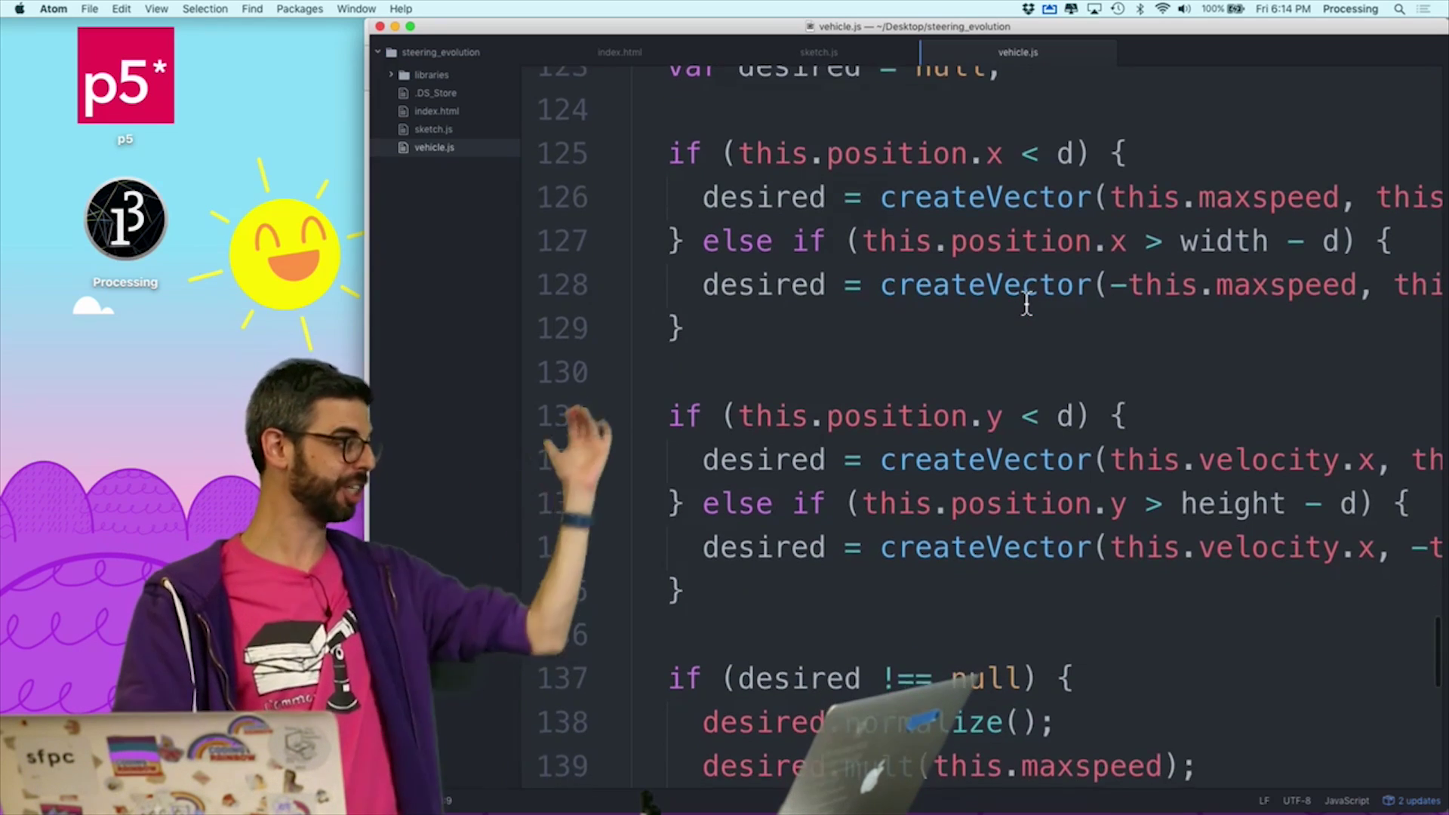
scroll(1028, 302, "down", 1)
scroll(1028, 302, "down", 2)
scroll(1027, 302, "down", 2)
scroll(1027, 302, "down", 4)
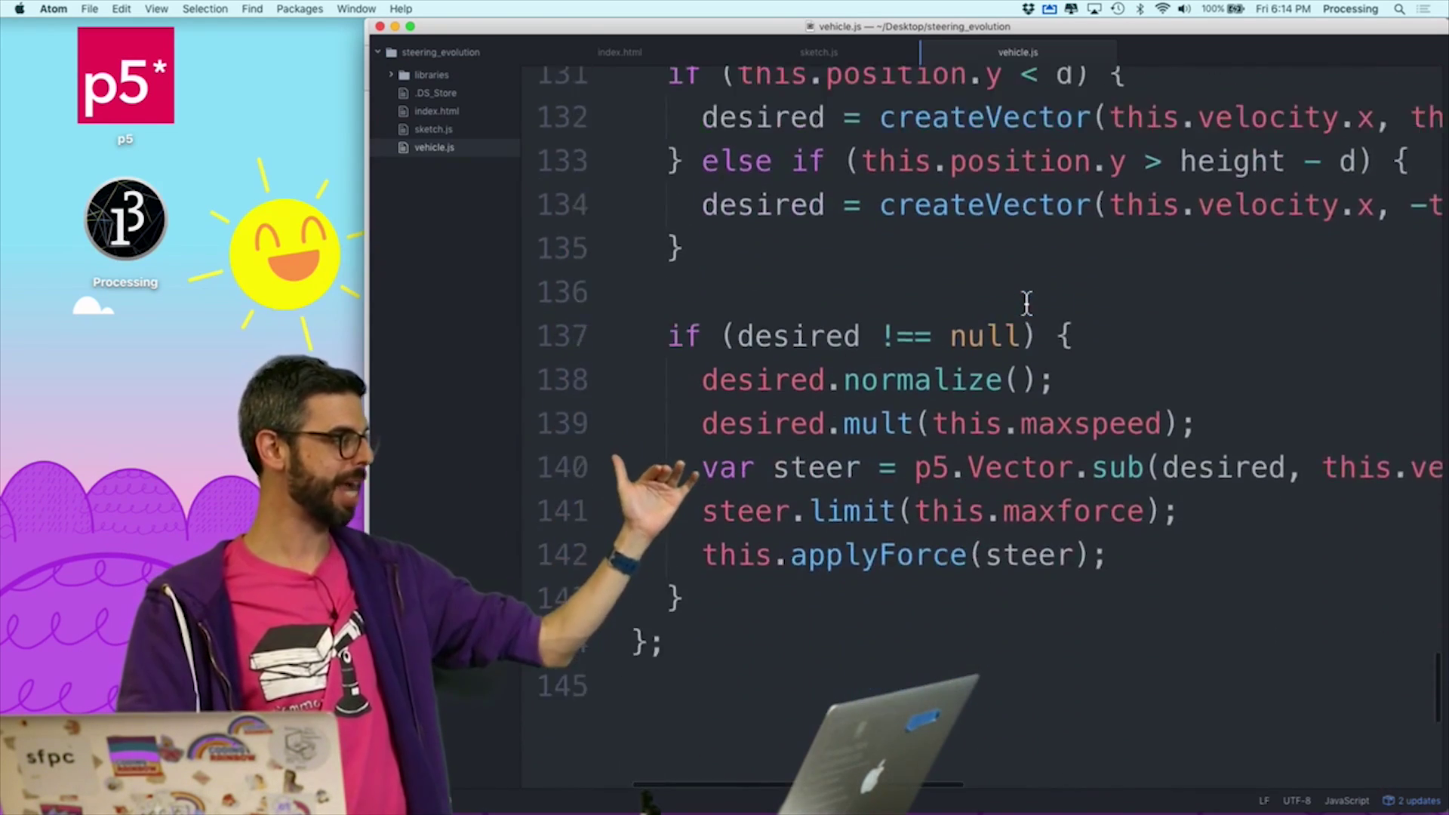
scroll(1027, 302, "down", 5)
scroll(1026, 303, "up", 4)
scroll(1027, 303, "up", 3)
scroll(1028, 302, "up", 4)
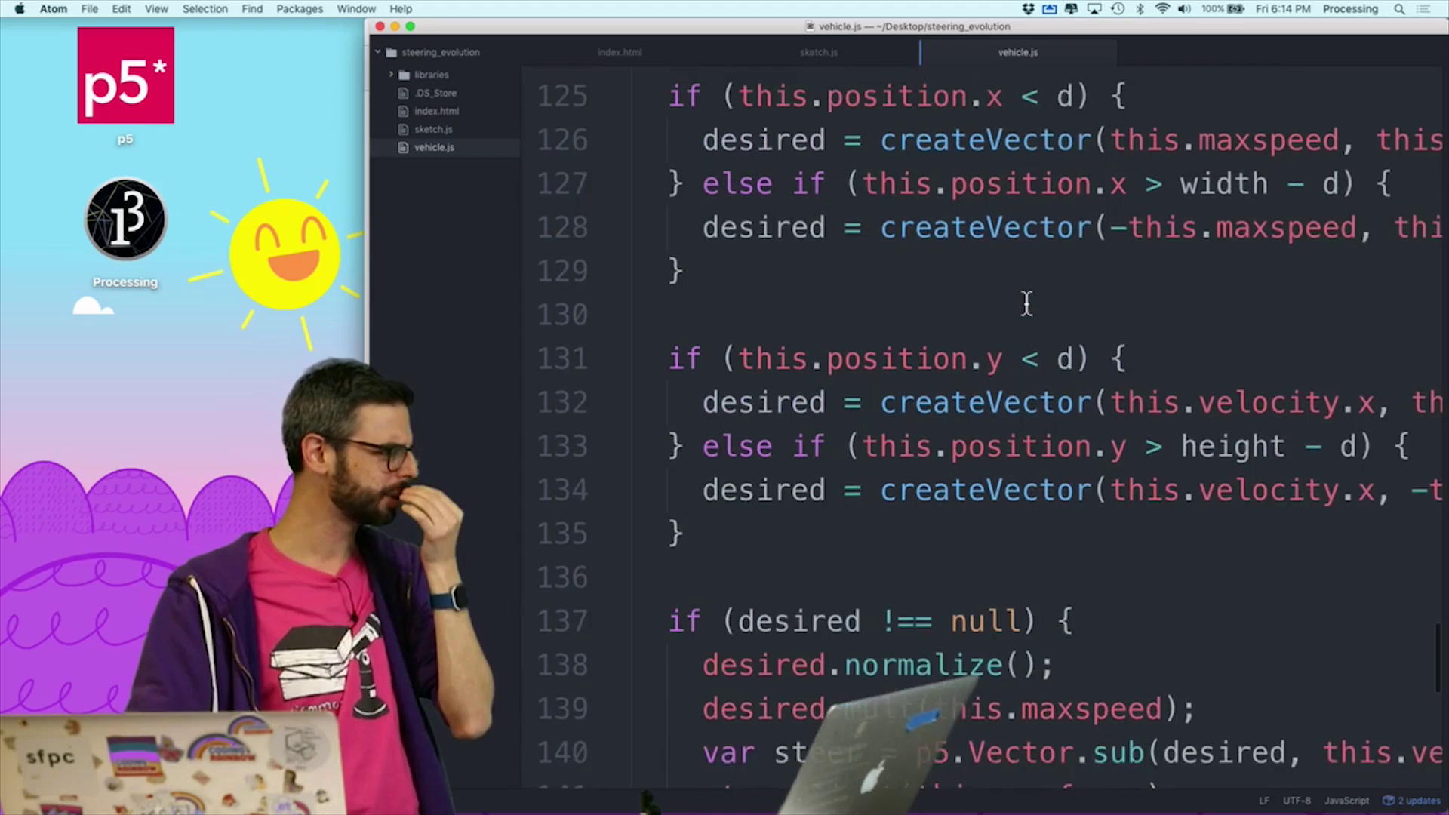
scroll(1026, 302, "up", 3)
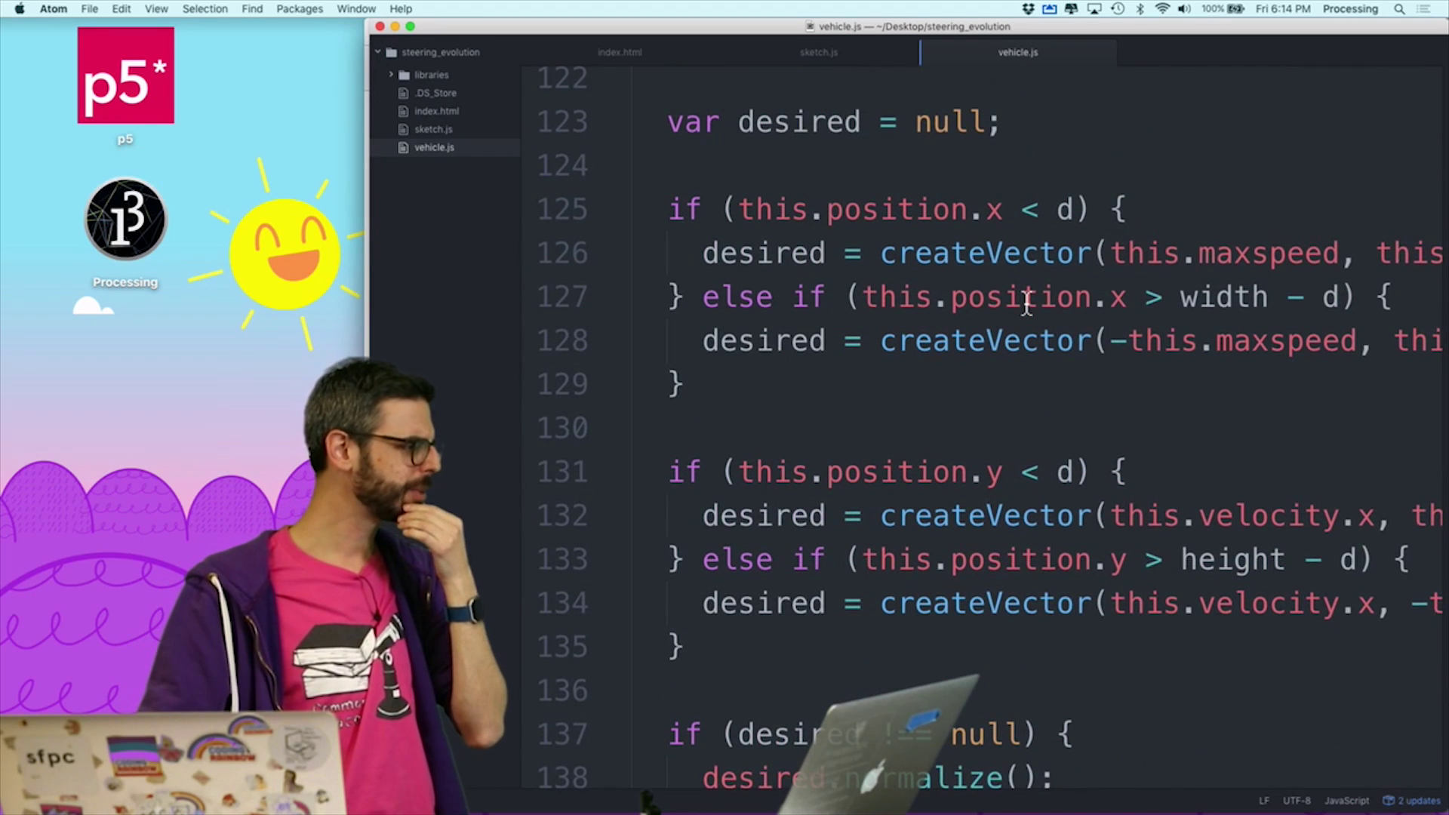
scroll(1027, 302, "down", 1)
scroll(1027, 301, "down", 3)
scroll(1027, 302, "down", 4)
scroll(1027, 302, "down", 2)
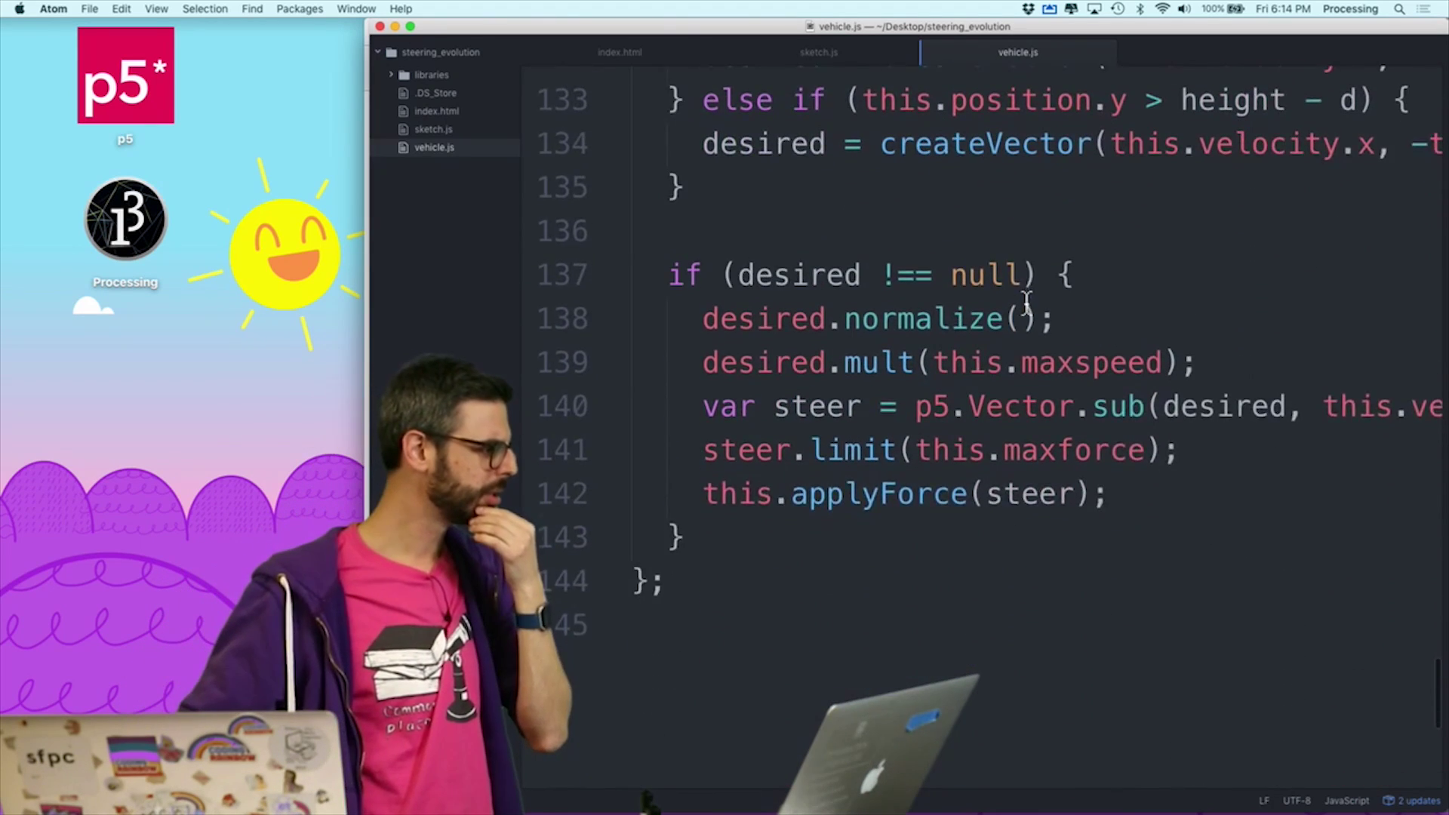
scroll(1027, 303, "up", 3)
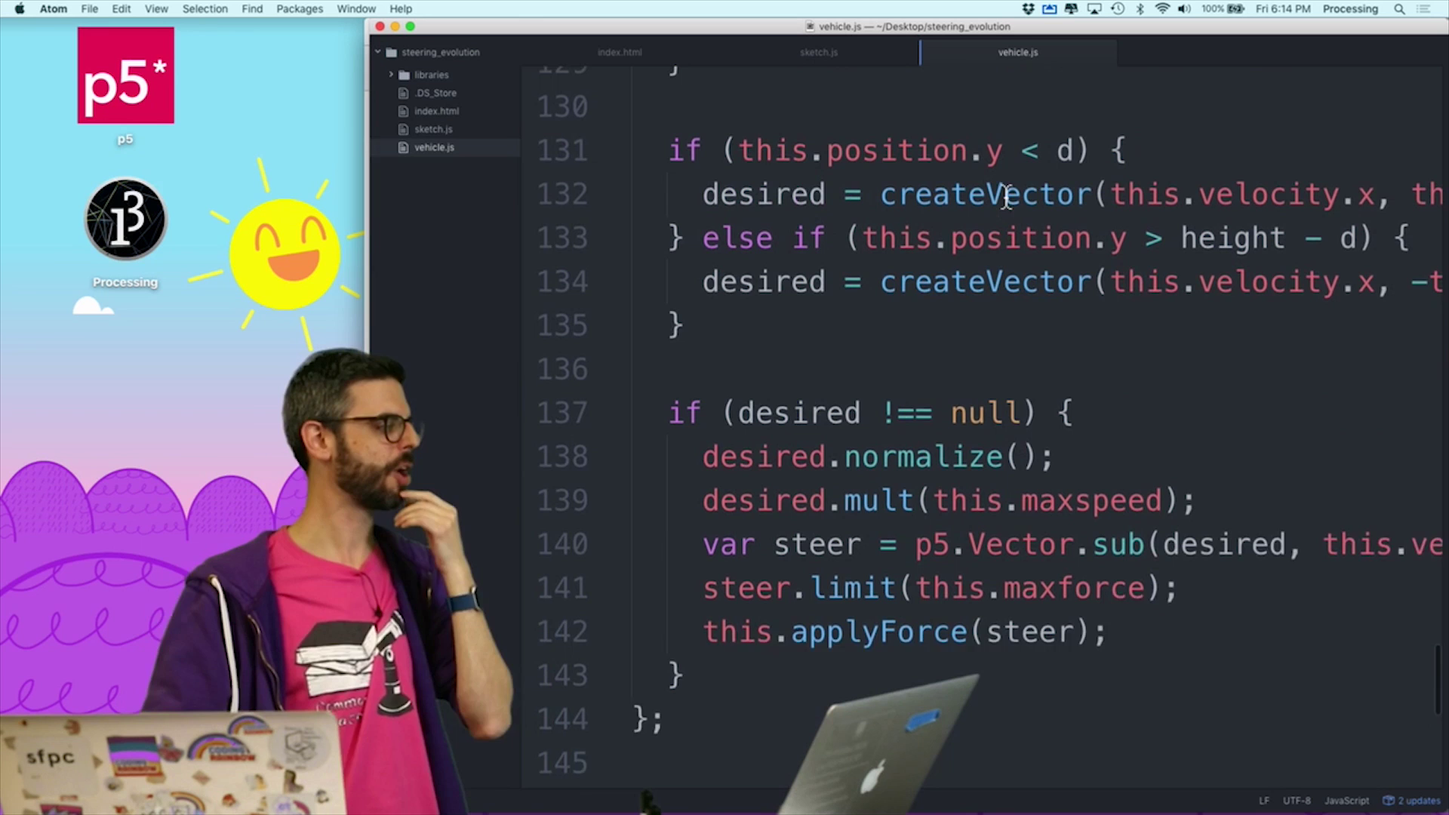
scroll(1006, 195, "up", 1)
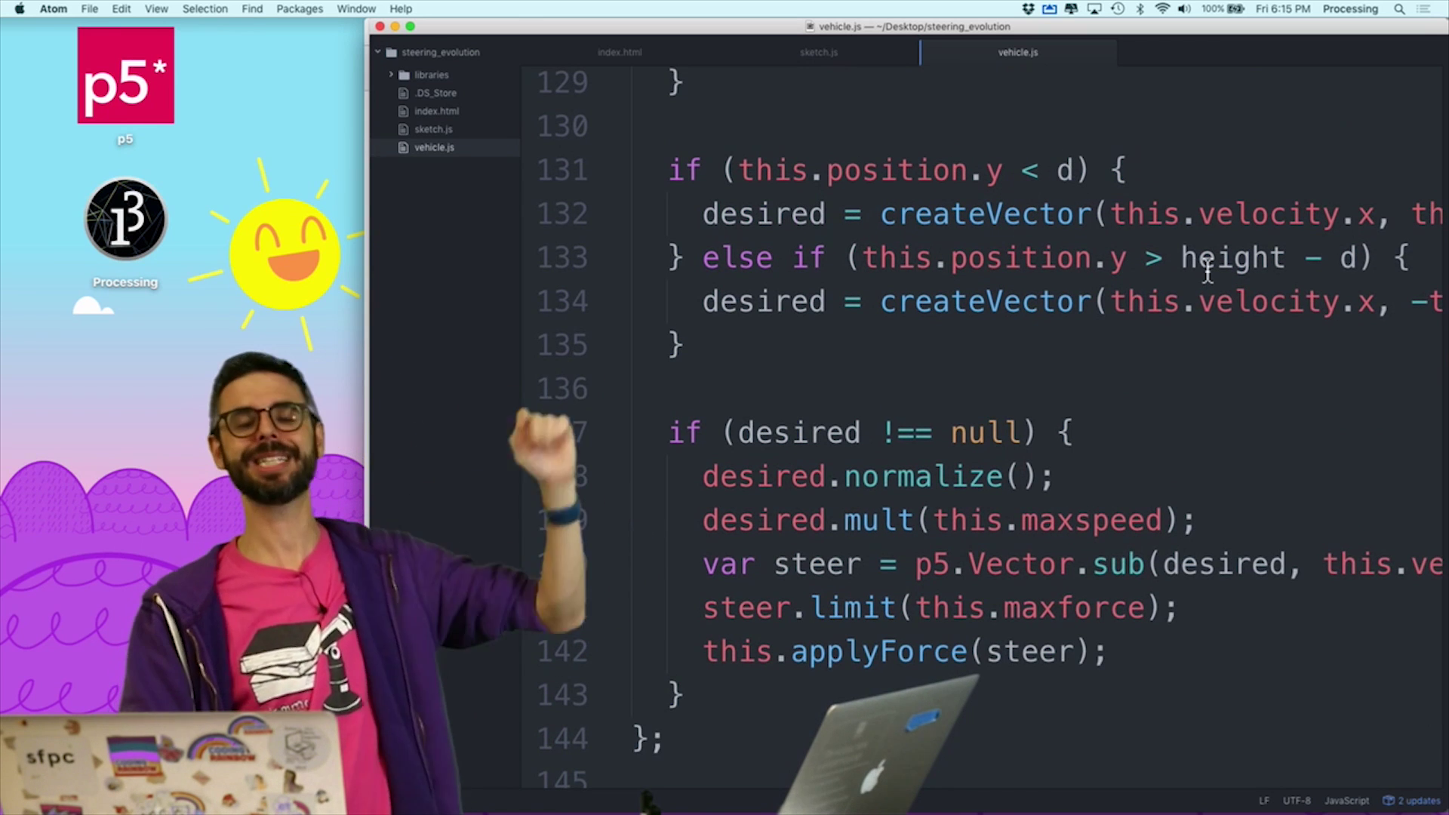
scroll(1208, 272, "up", 5)
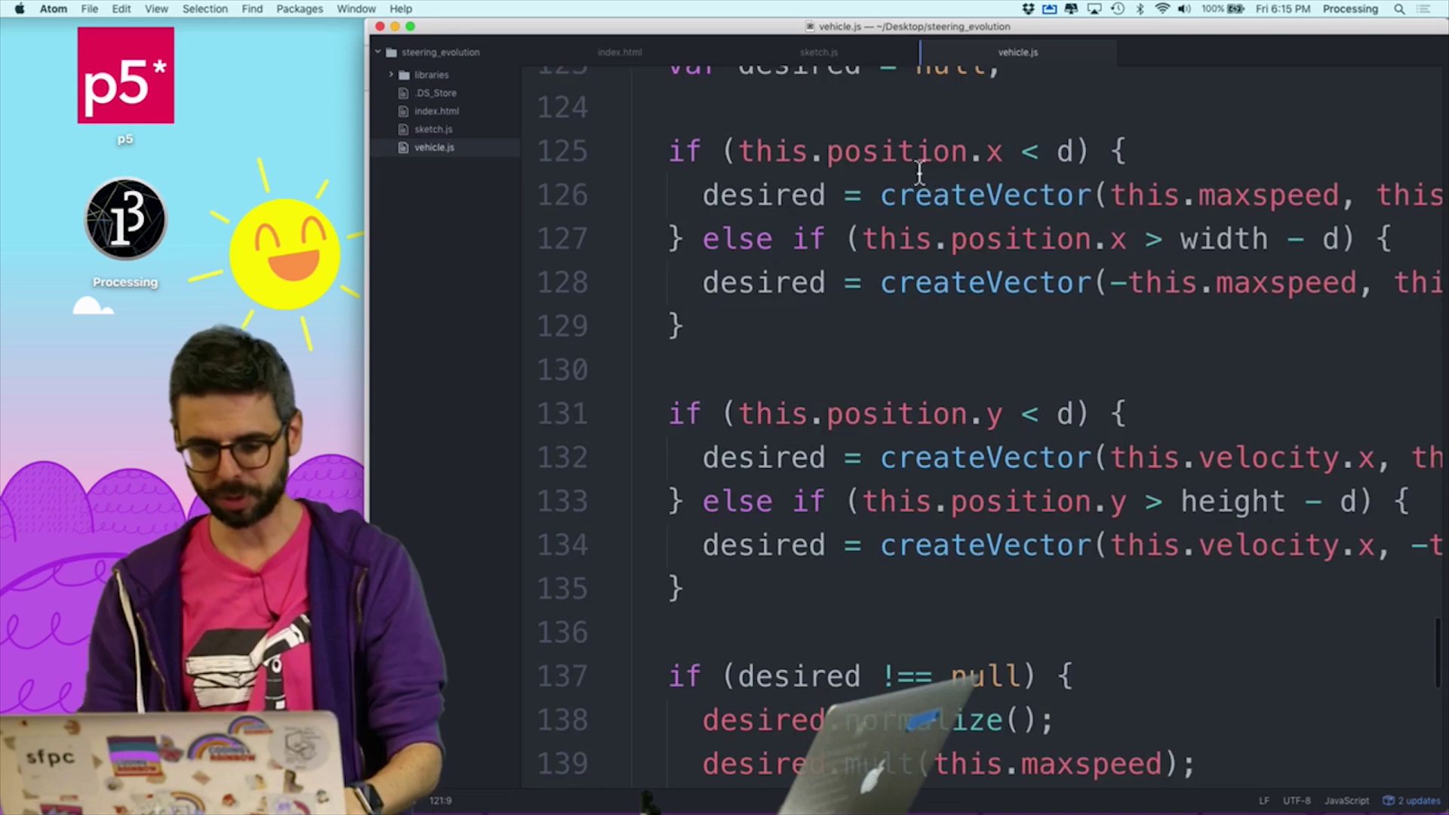
scroll(736, 169, "up", 3)
Duplicate the behaviors(food, poison) line in sketch.js and turn the first copy into vehicles[i].boundaries();.
left_click(476, 130)
scroll(918, 511, "down", 2)
scroll(918, 510, "down", 5)
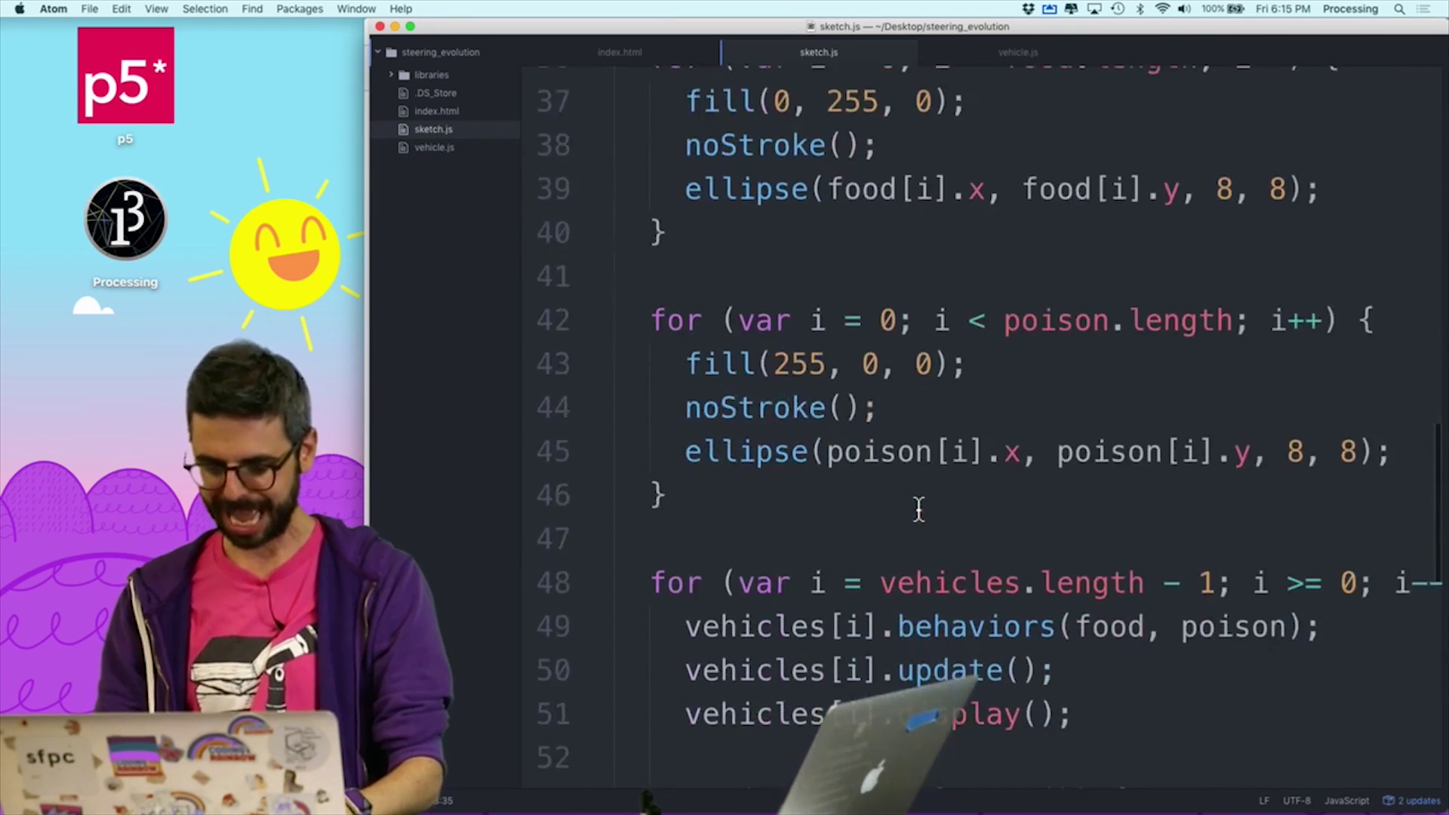
scroll(918, 510, "down", 5)
scroll(919, 509, "up", 1)
scroll(942, 470, "up", 3)
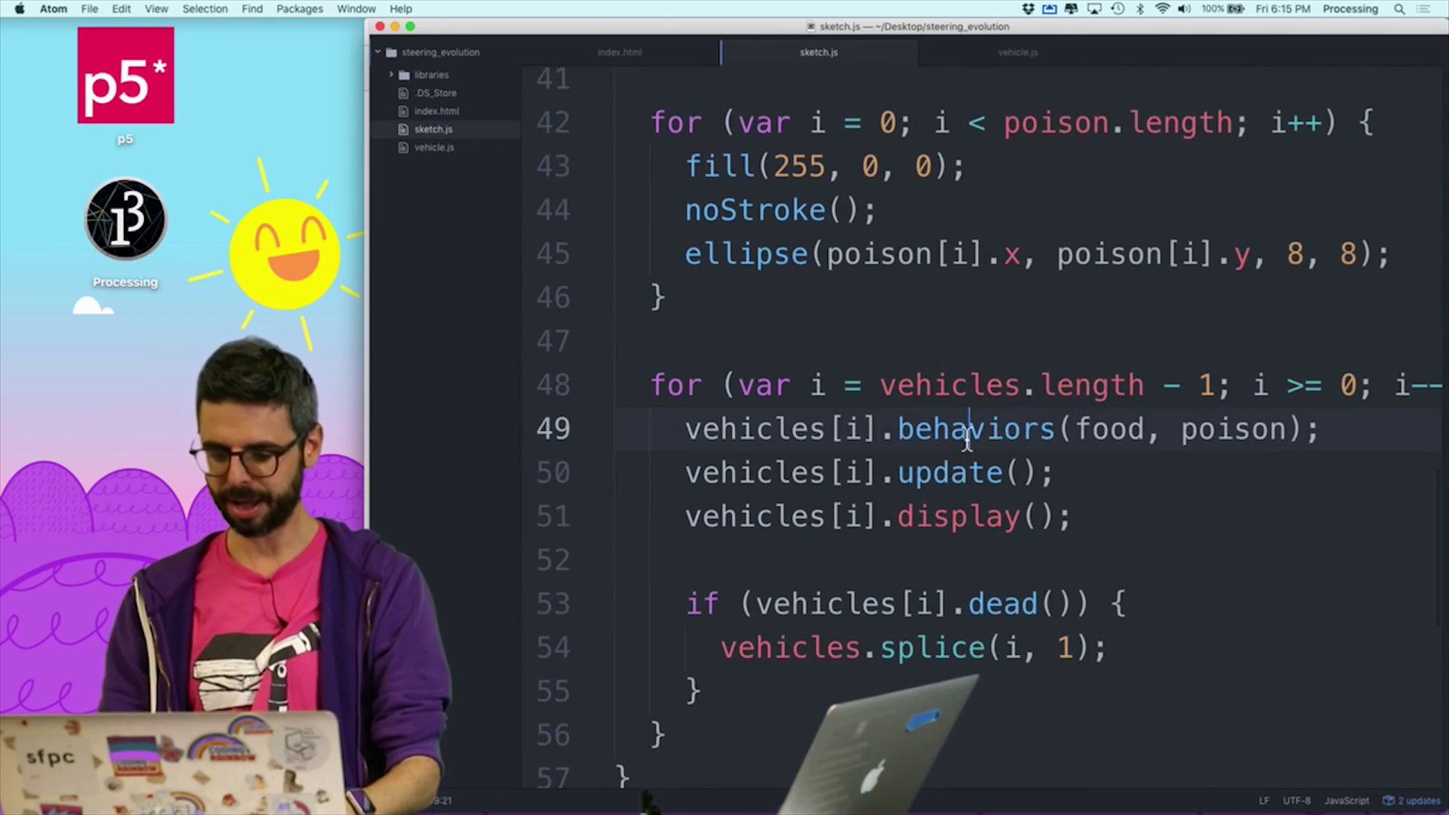
triple_click(969, 442)
key("super+c")
key("Right")
key("super+v")
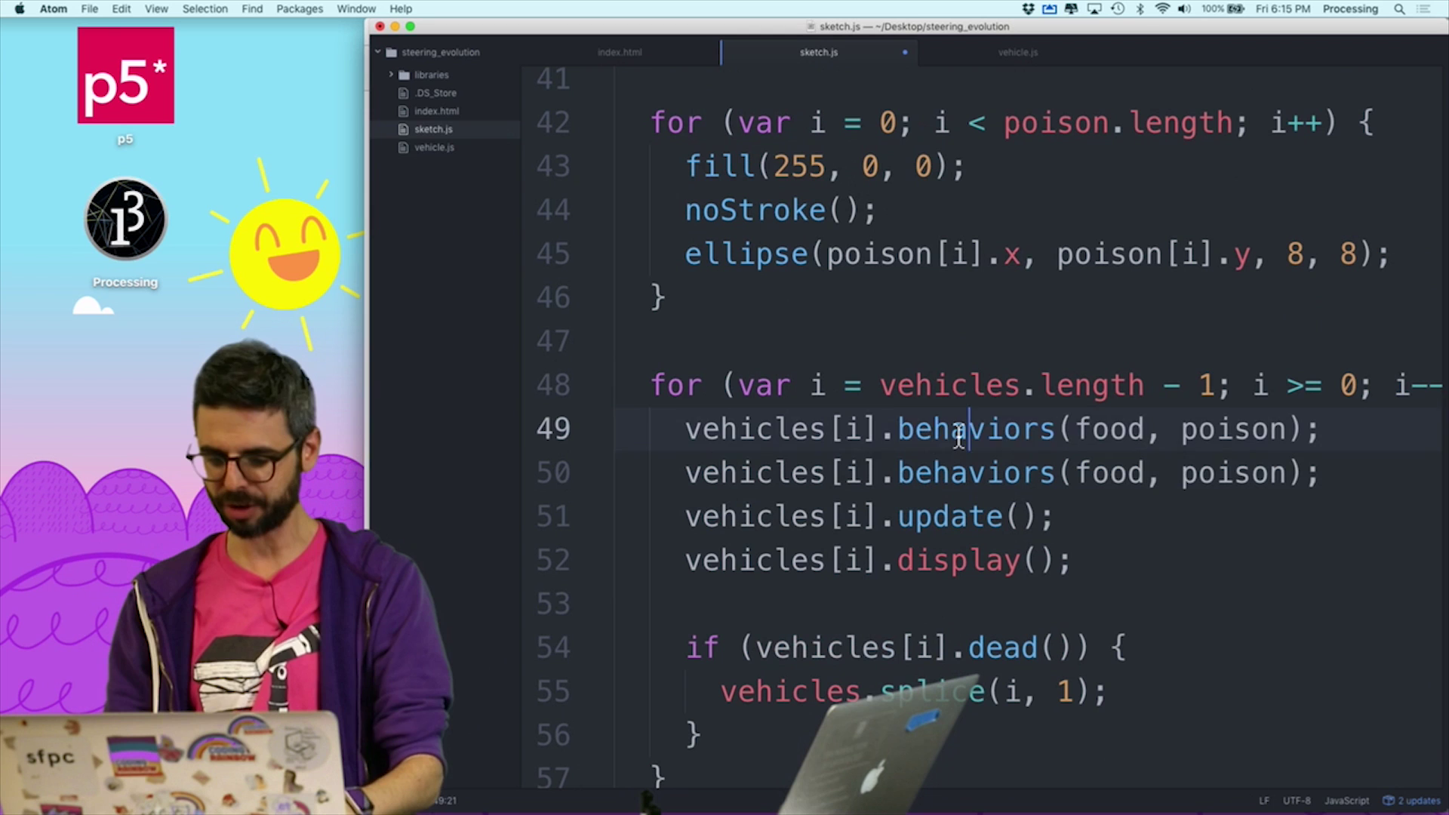
type("ndari")
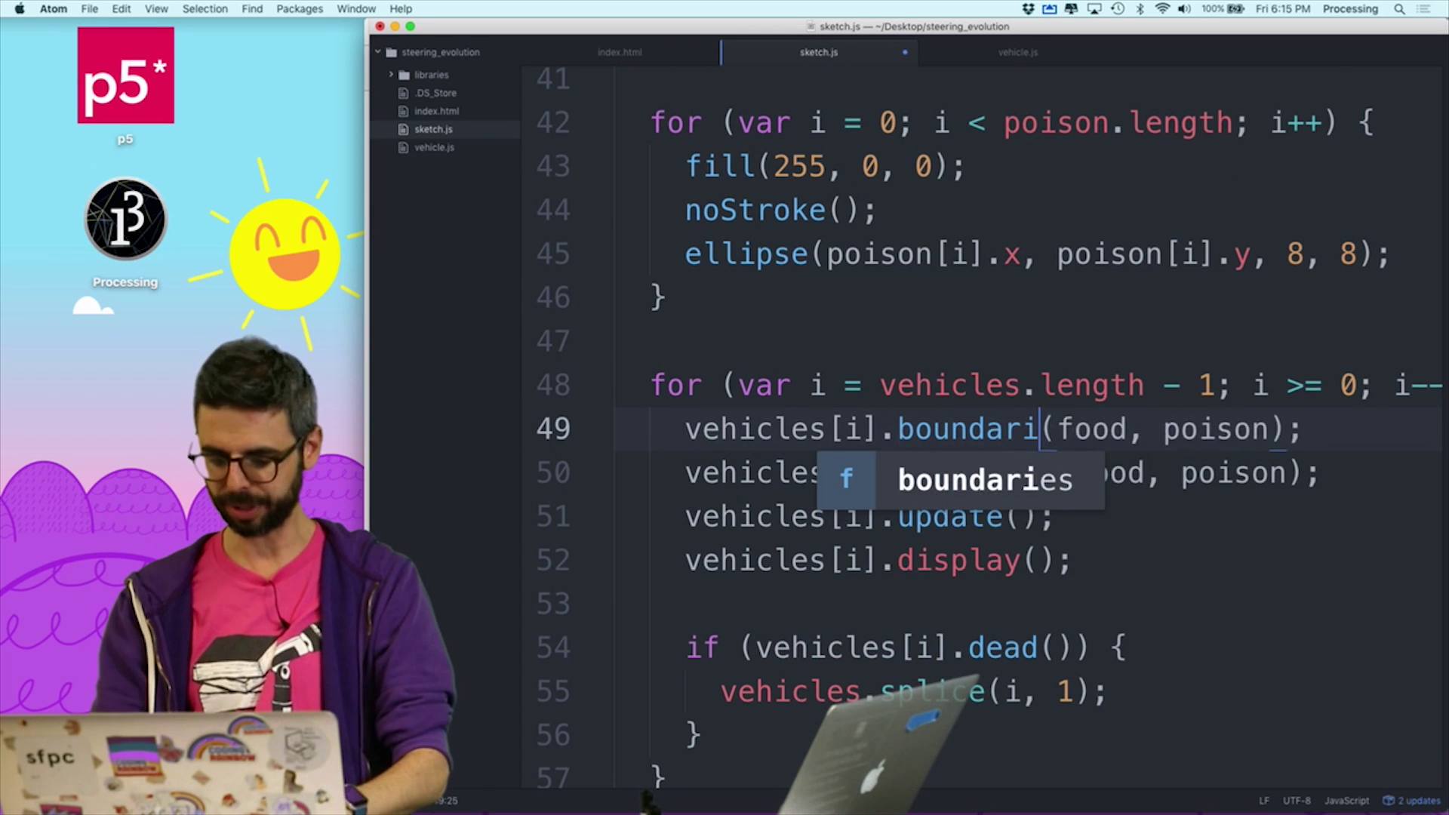
key("Tab")
key("alt+shift+Right")
key("alt+shift+Right")
key("BackSpace")
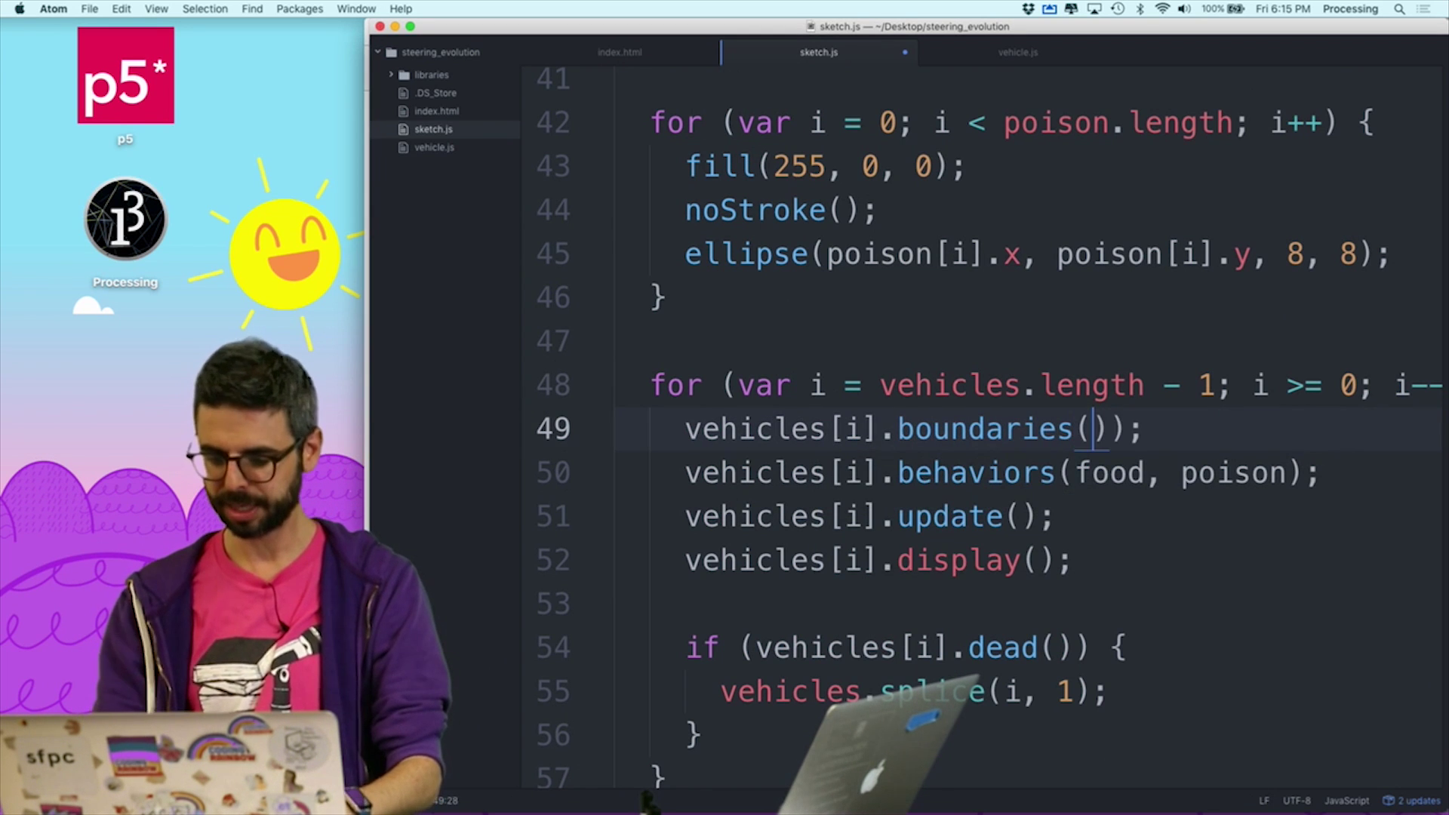
key("Right")
key("Delete")
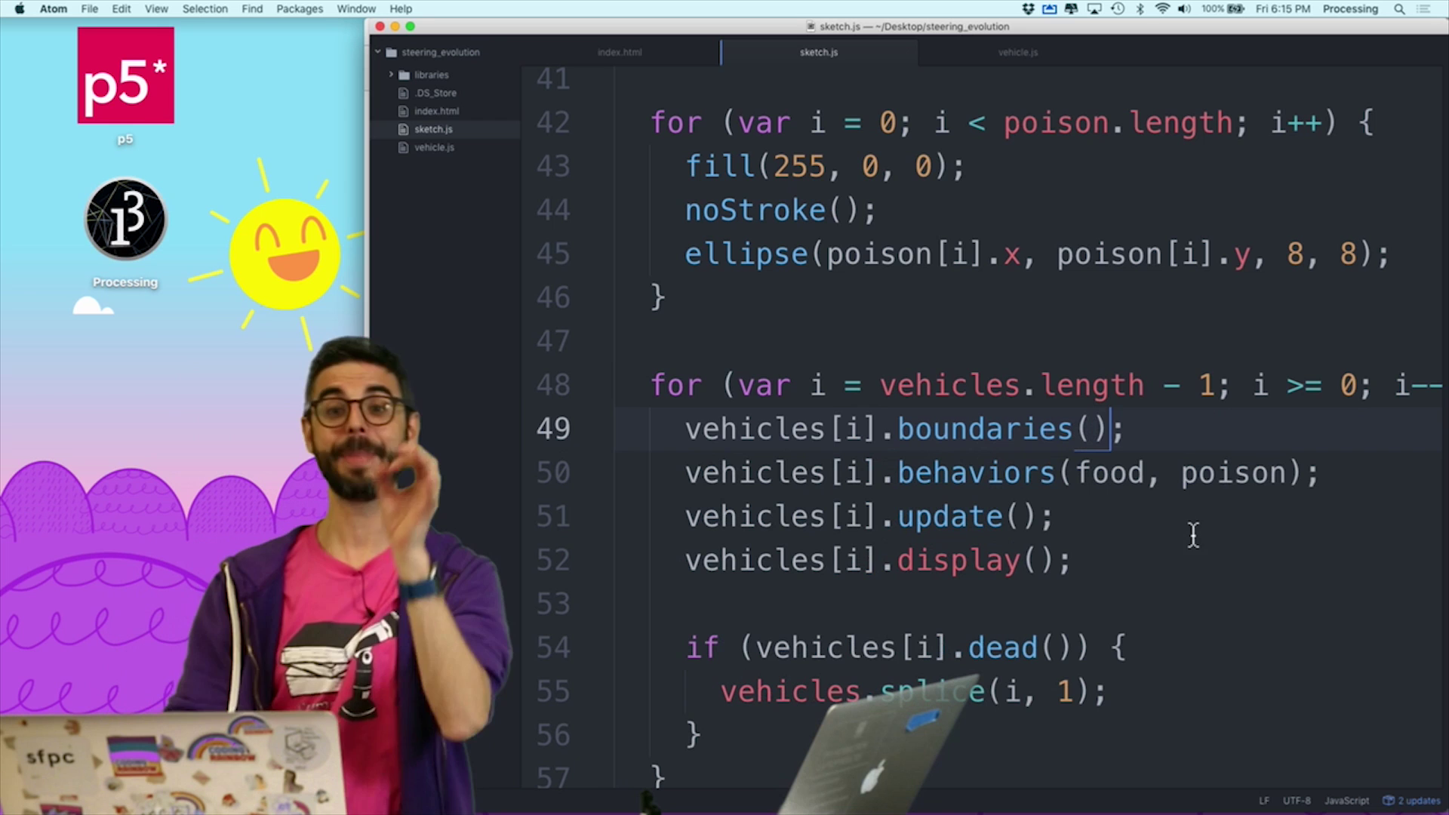
Close the GitHub example and p5 web editor tabs in Chrome.
key("super+Tab")
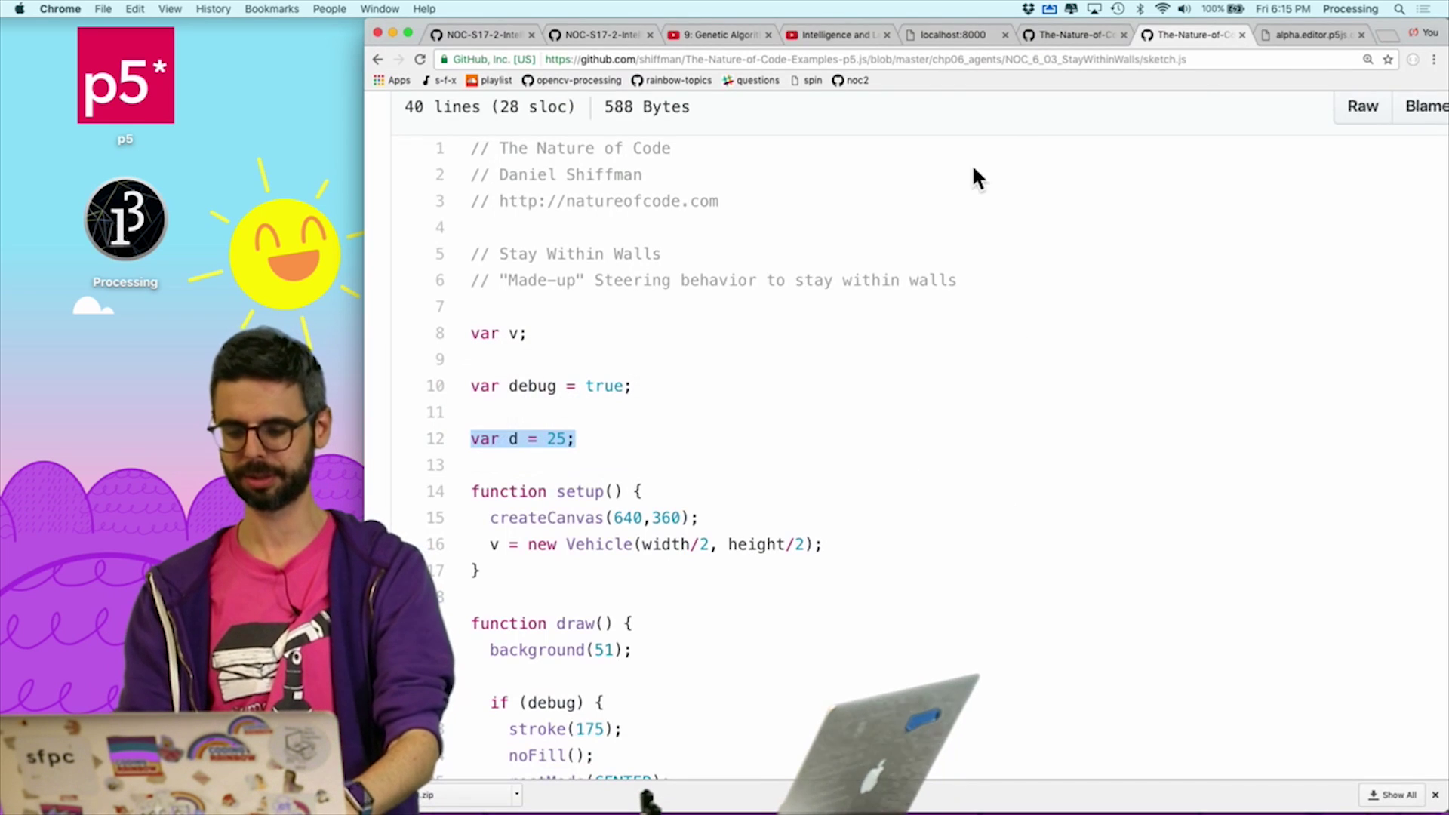
key("super+w")
left_click(1034, 35)
left_click(1256, 40)
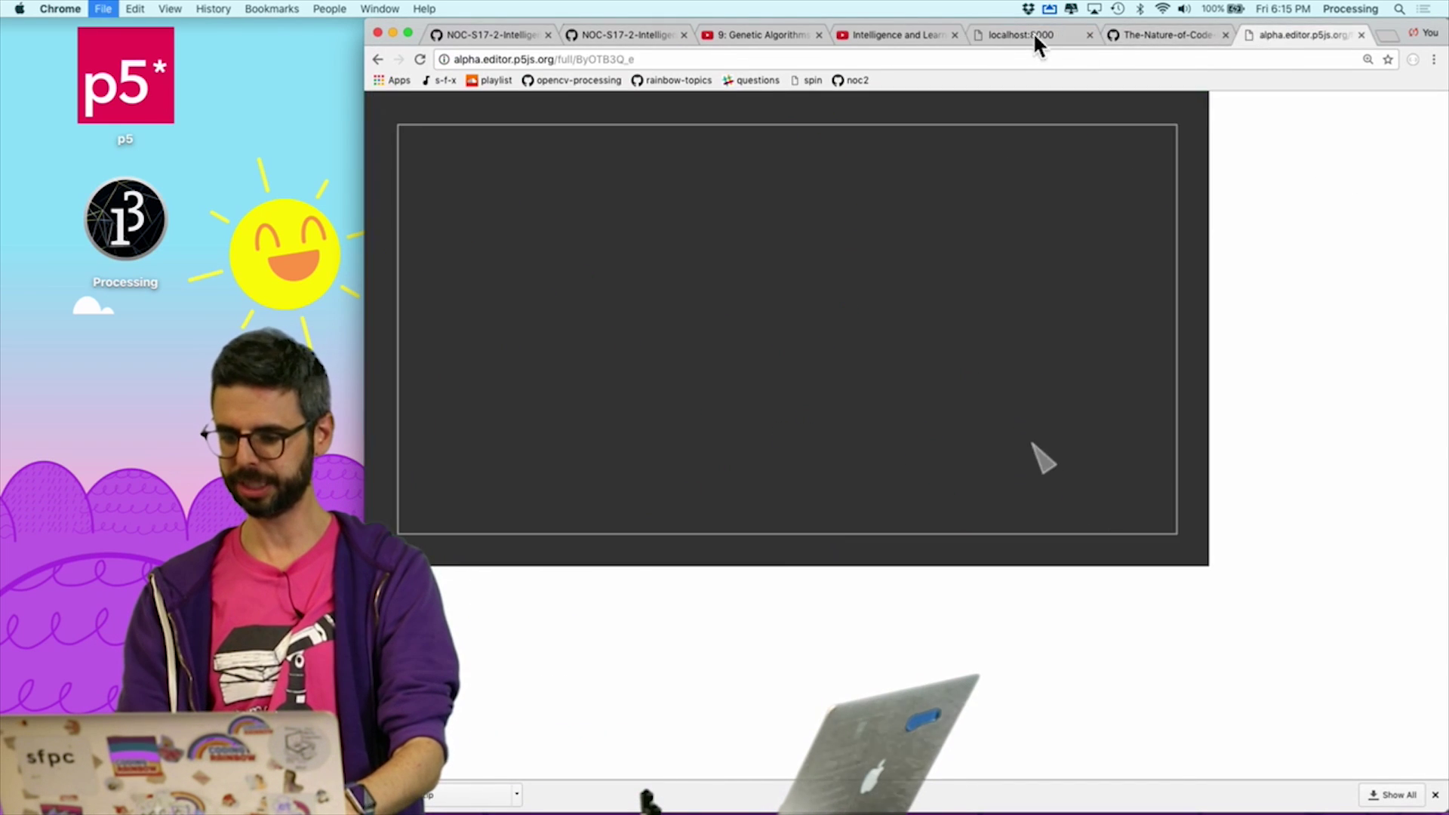
key("super+w")
left_click(1028, 35)
Reload localhost:8000 and widen the console to read the 'boundaries is not a function' error.
left_click(1115, 34)
key("super+r")
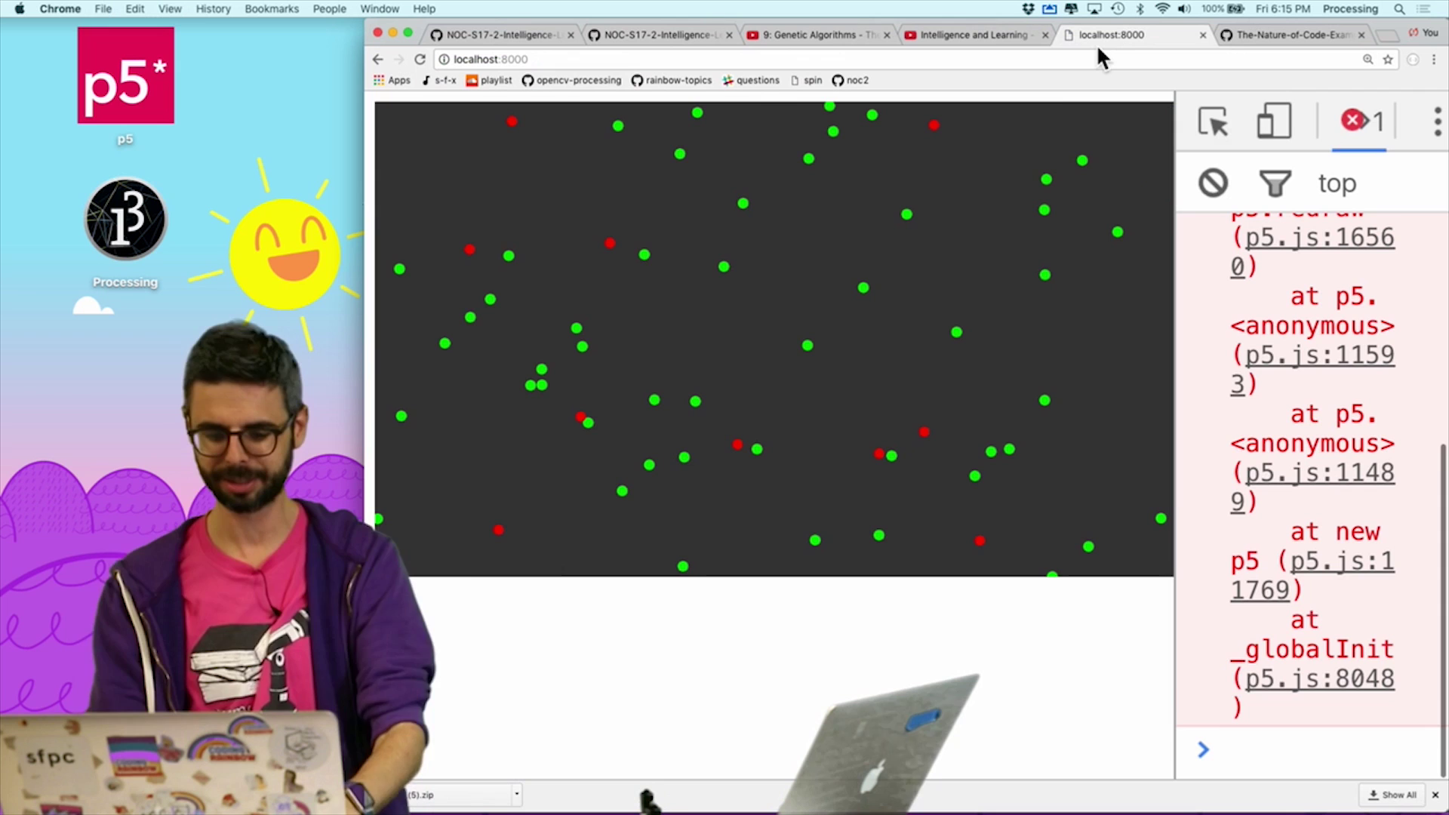
mouse_move(1176, 319)
left_mouse_down()
mouse_move(707, 314)
mouse_move(750, 293)
mouse_move(900, 276)
left_mouse_up()
key("super+Tab")
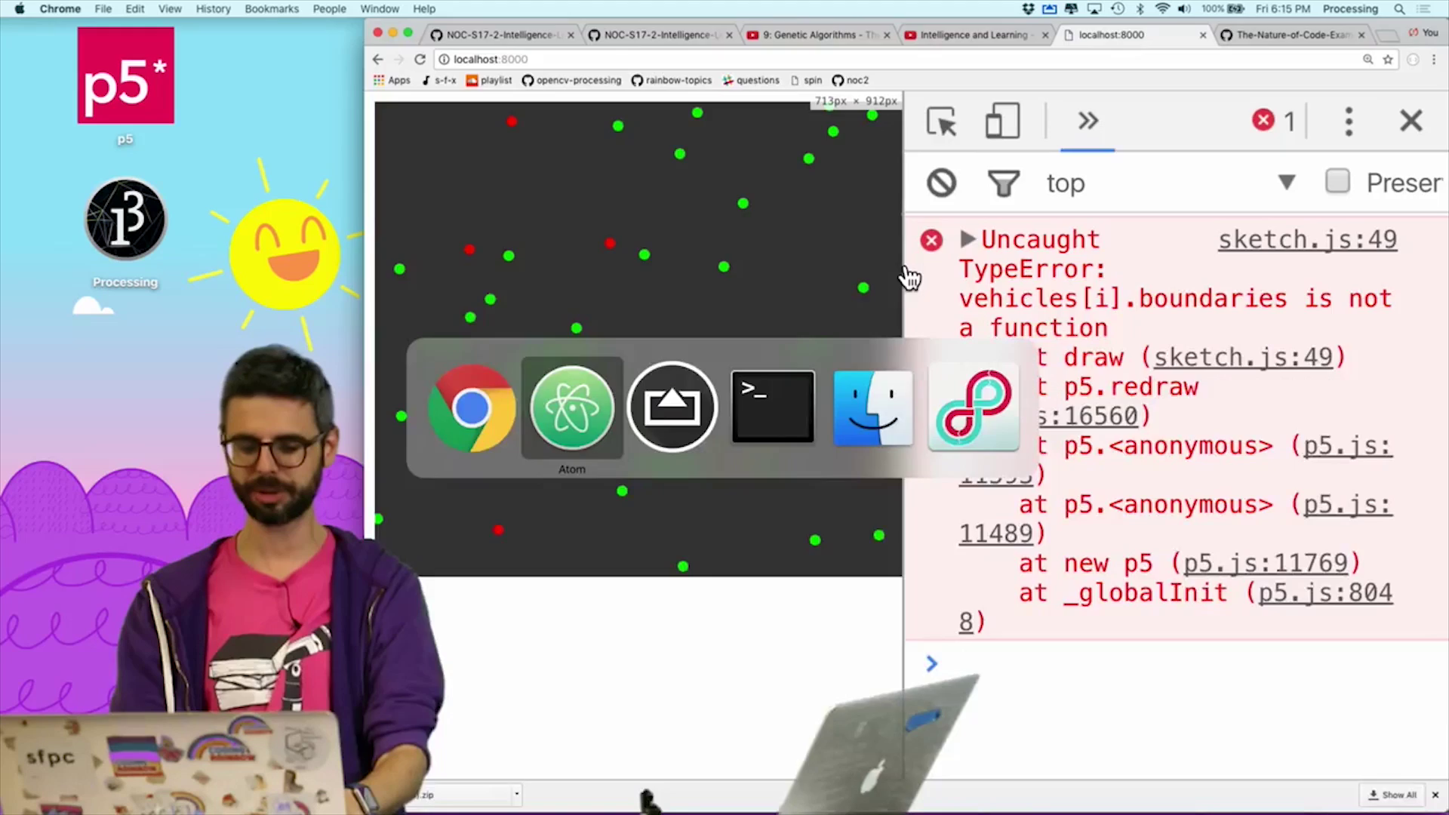
Move boundaries inside the Vehicle constructor in vehicle.js and rerun the sketch.
left_click(1008, 55)
scroll(918, 407, "down", 5)
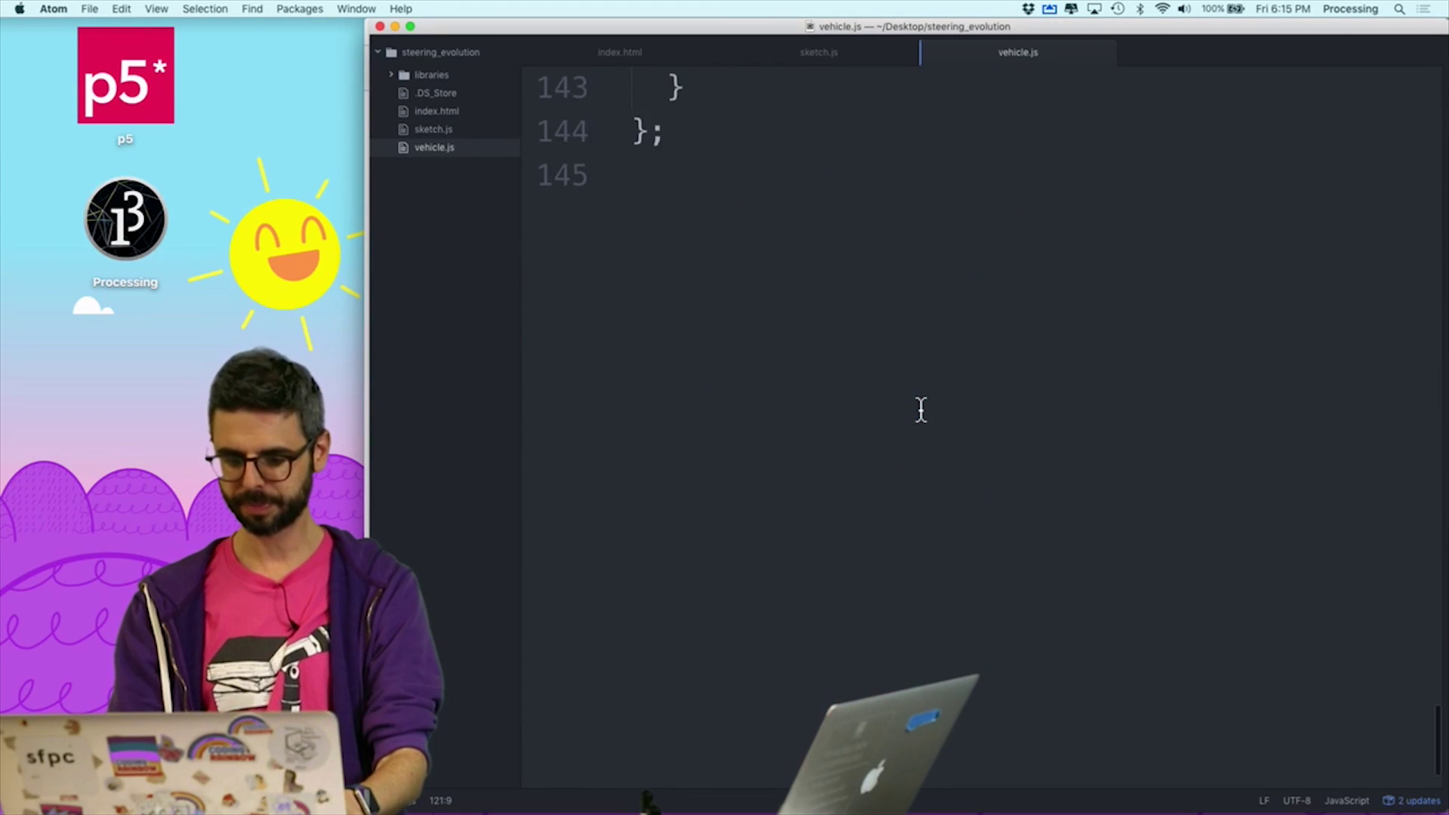
scroll(919, 408, "up", 3)
scroll(921, 408, "up", 2)
scroll(921, 408, "up", 1)
scroll(920, 410, "up", 2)
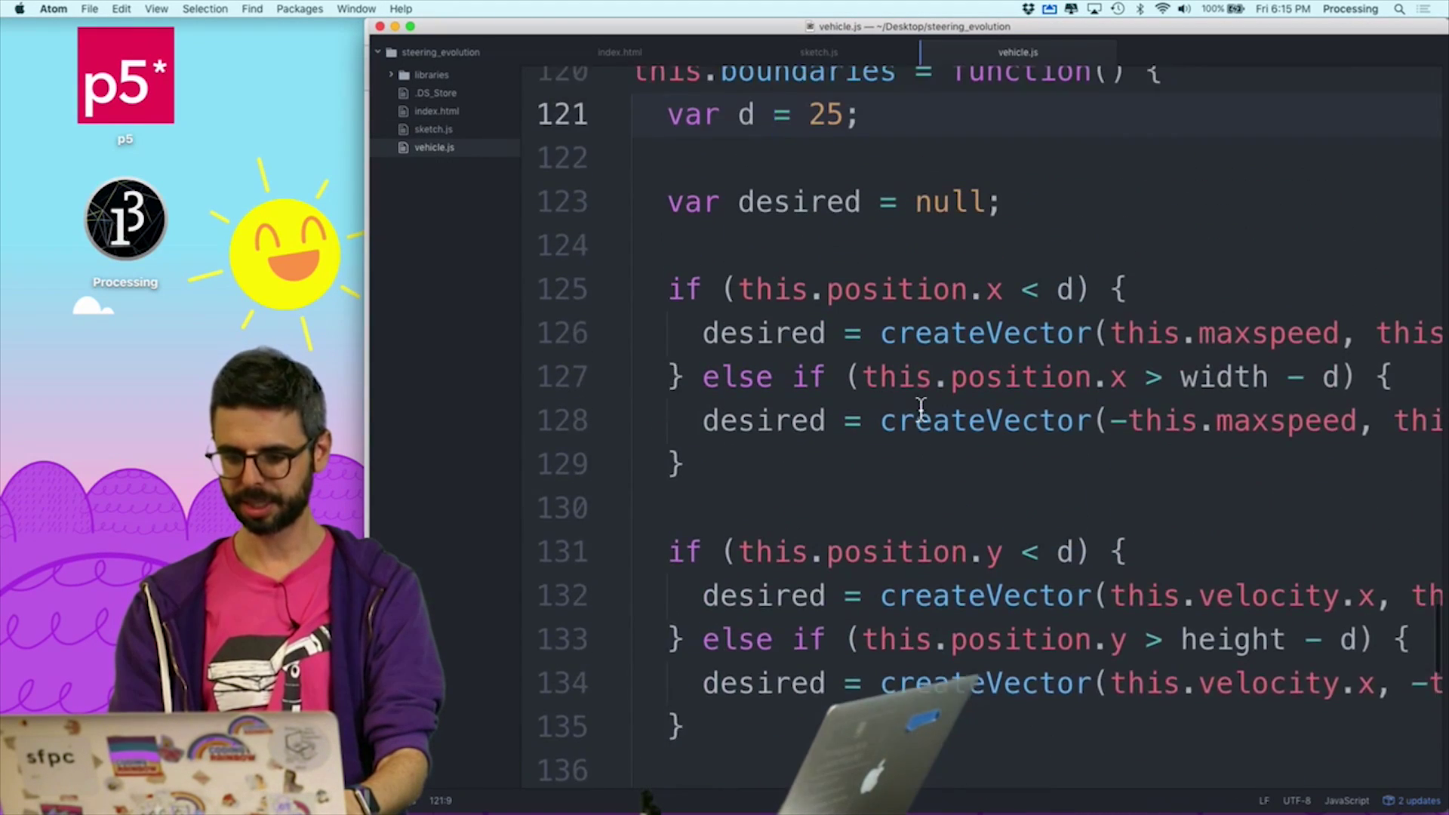
scroll(920, 411, "up", 3)
scroll(764, 325, "up", 1)
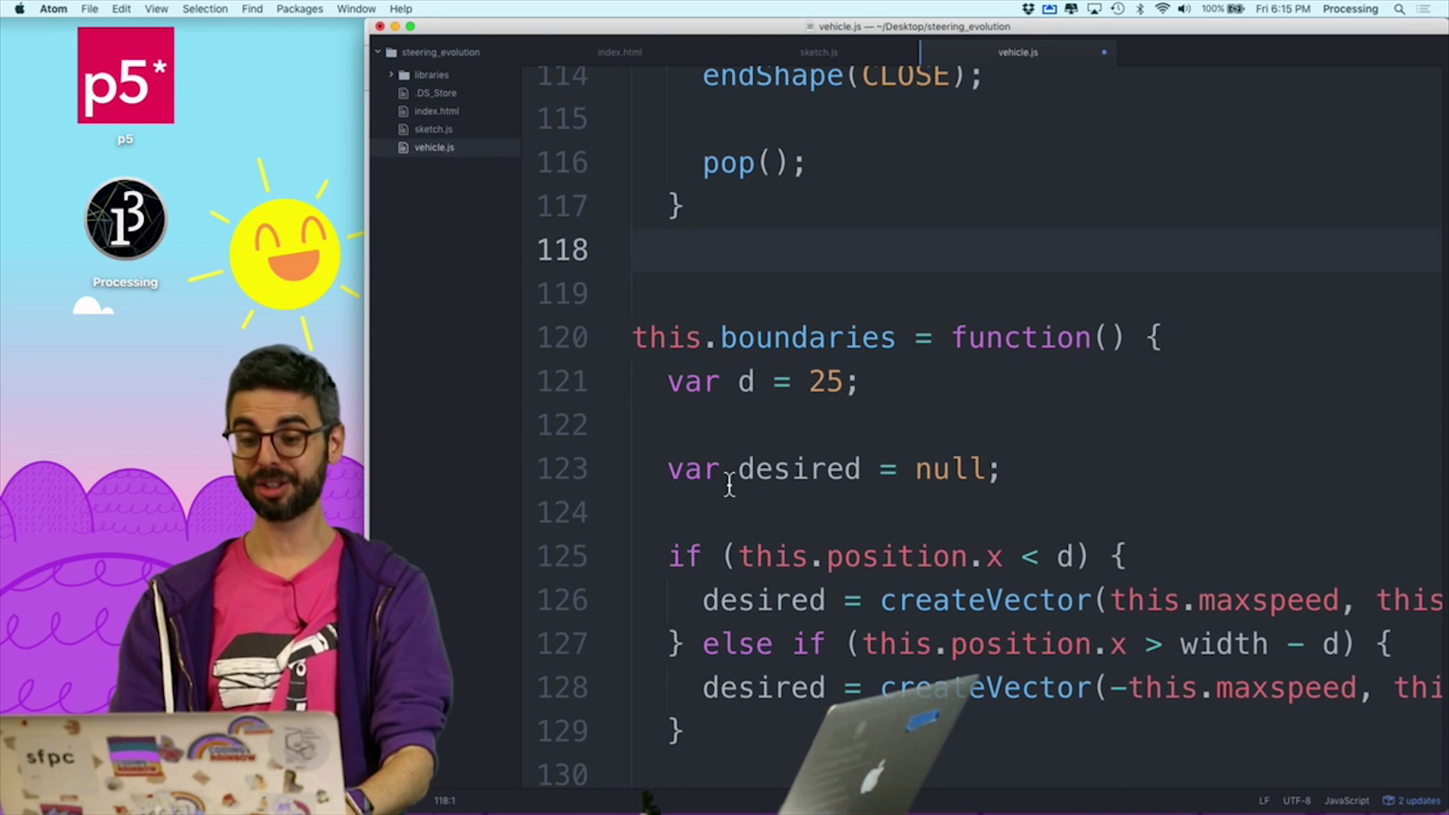
scroll(729, 484, "down", 10)
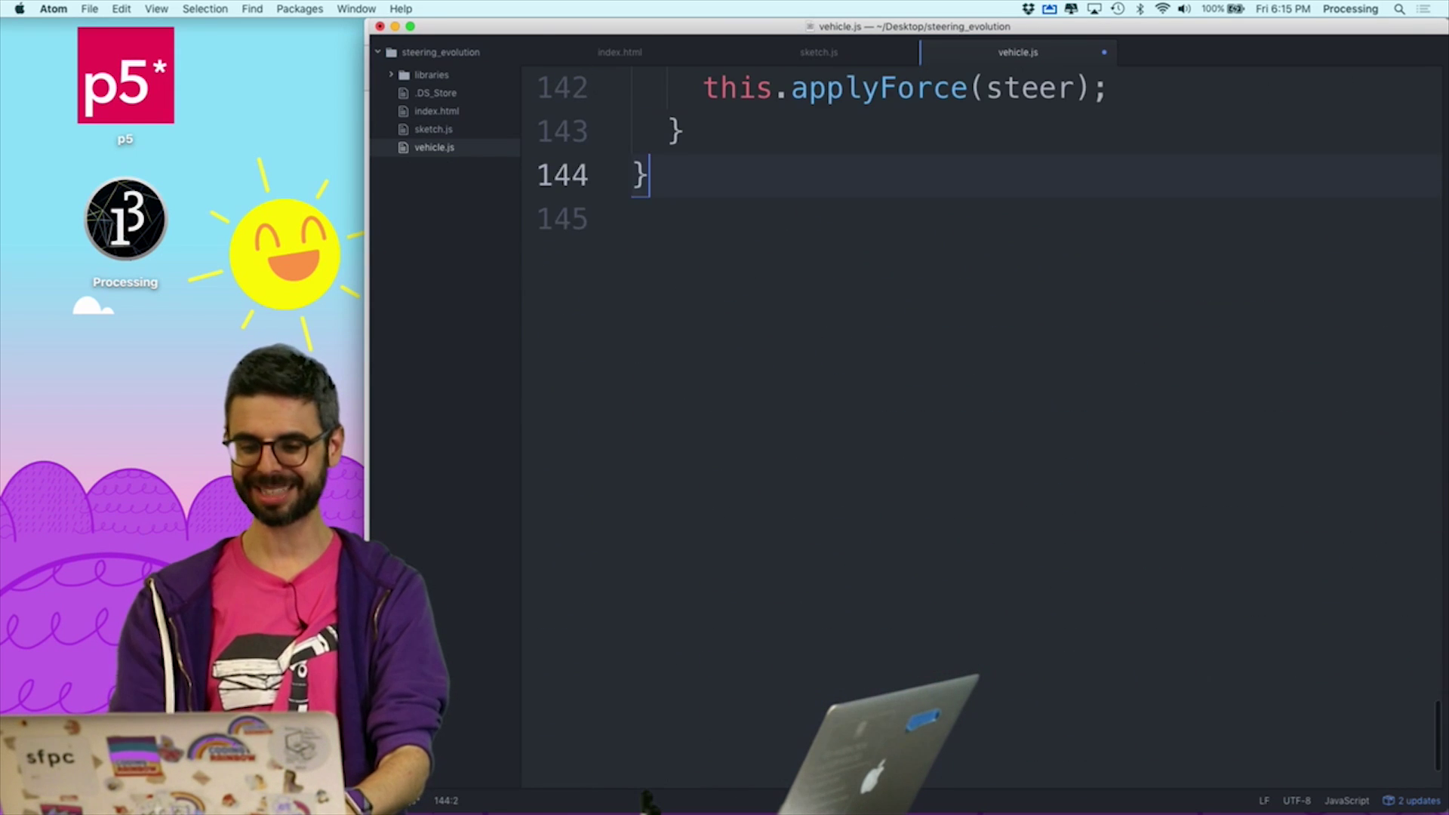
scroll(825, 229, "up", 5)
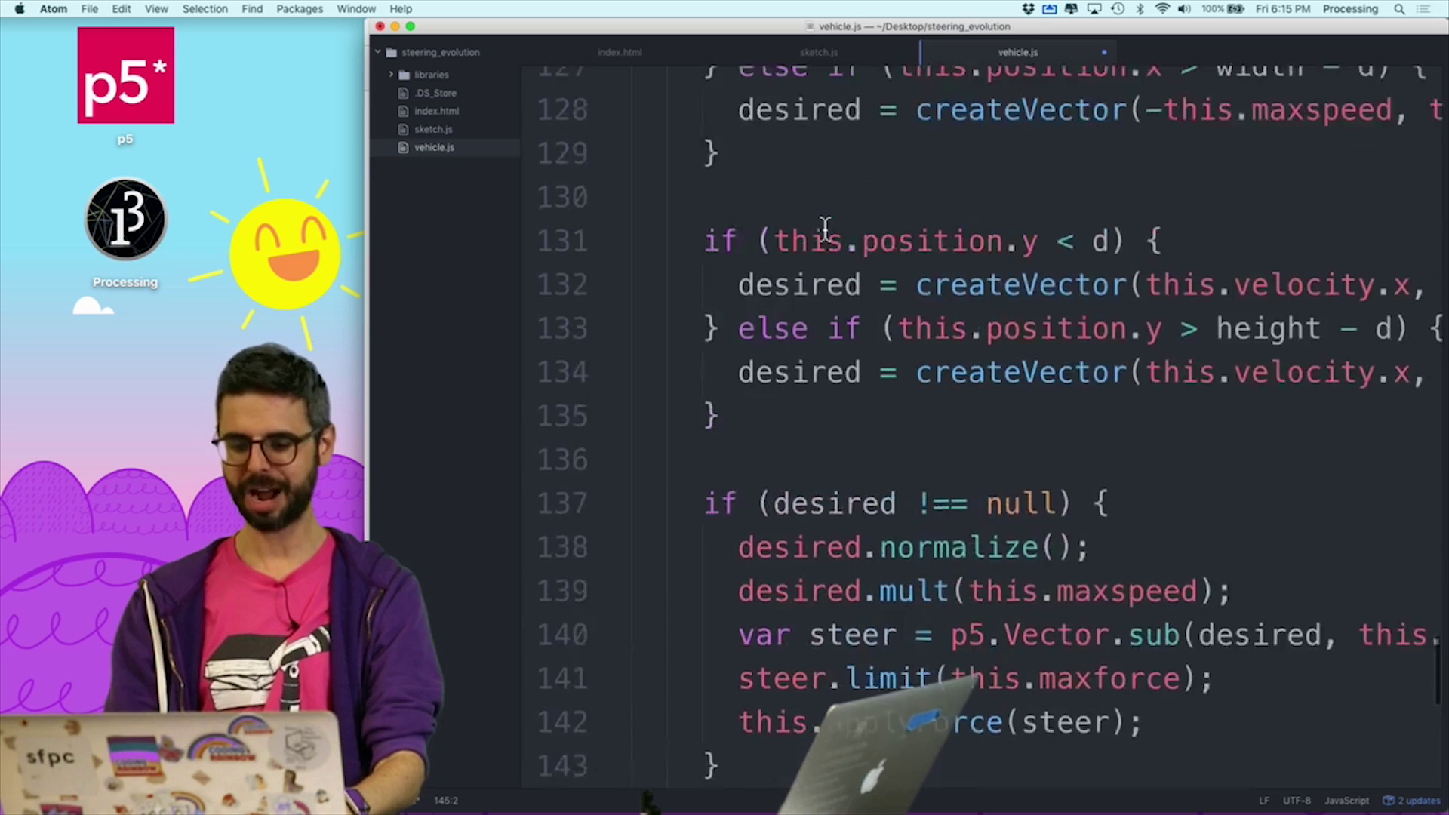
scroll(826, 229, "up", 3)
scroll(826, 230, "up", 1)
scroll(826, 229, "down", 5)
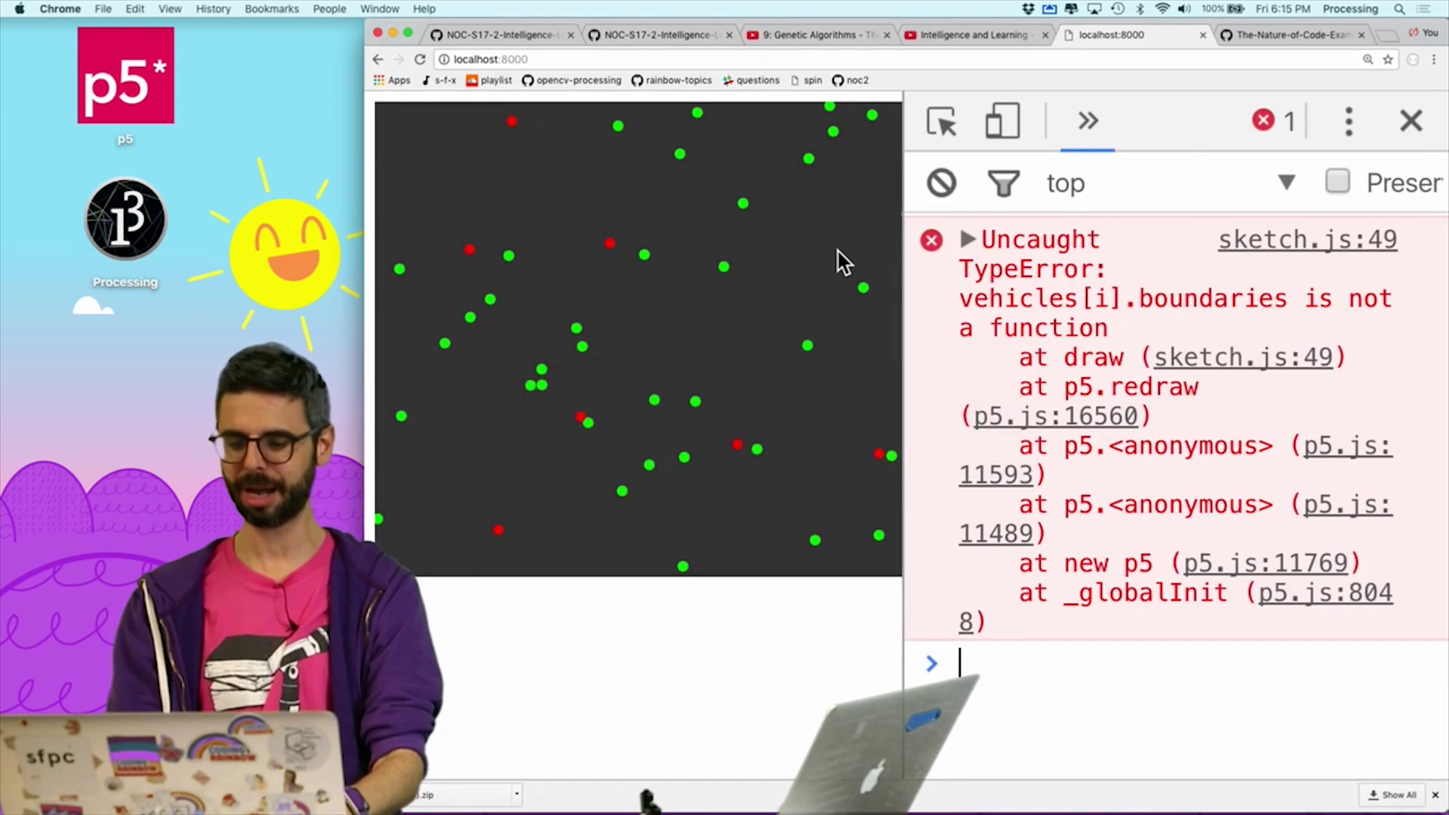
key("super+r")
Widen the Chrome view so the running food-and-poison sketch canvas has more room.
left_click_drag(908, 256, 1324, 231)
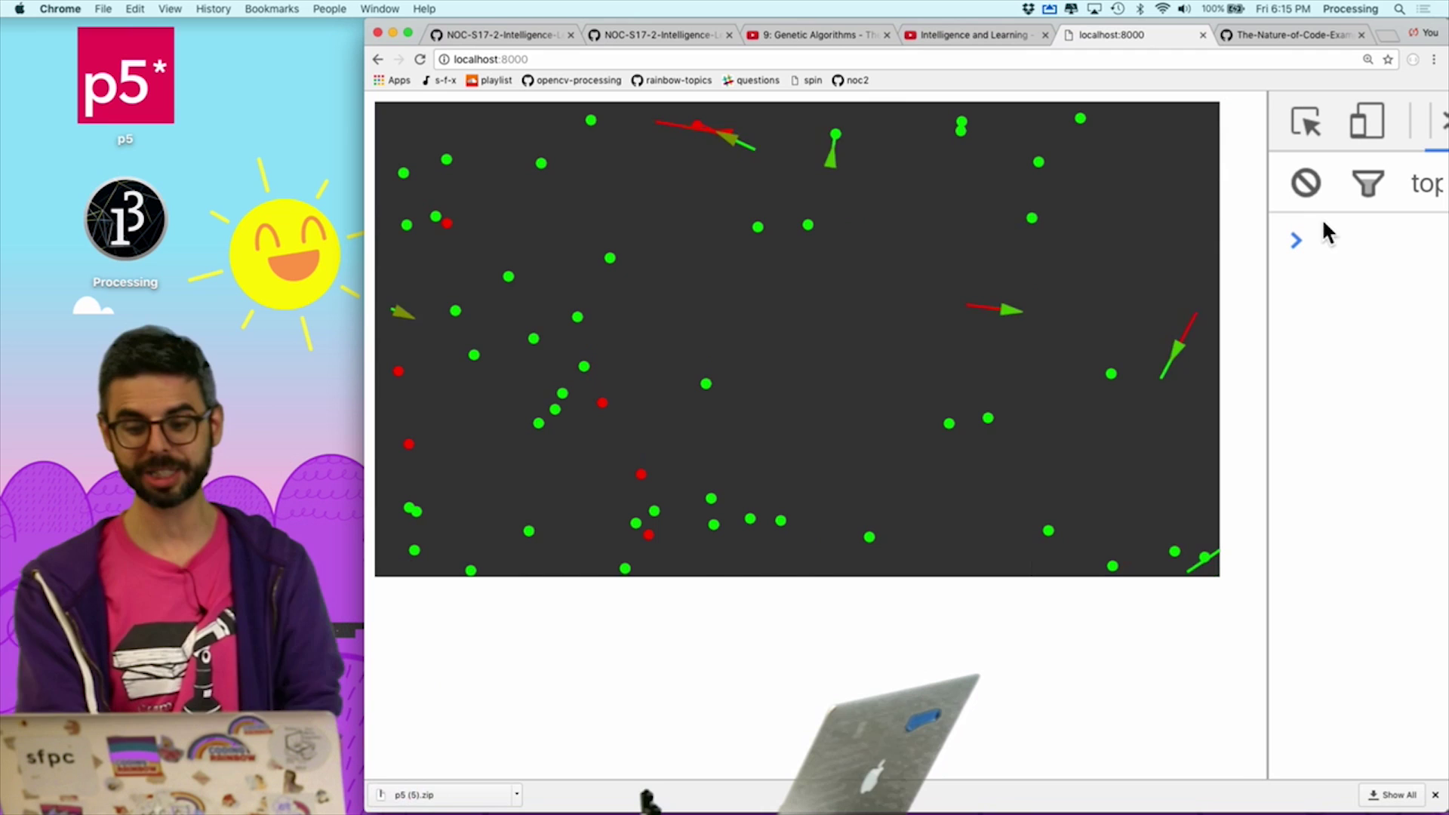
left_click(1313, 213)
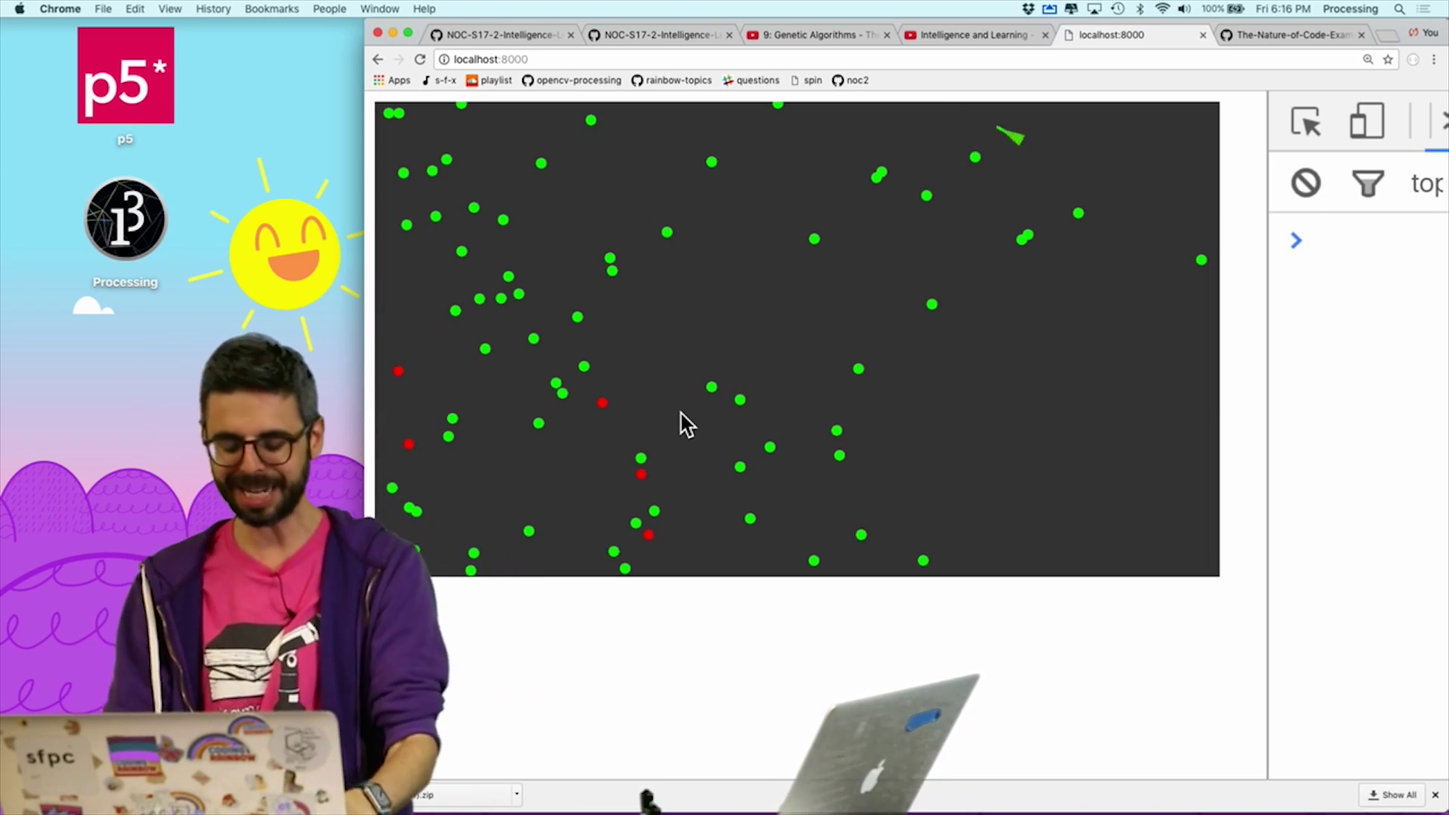
Duplicate the dna[0] and dna[1] lines as new genes dna[2] and dna[3], each random(-2, 2).
key("super+Tab")
scroll(681, 414, "up", 10)
scroll(680, 413, "up", 4)
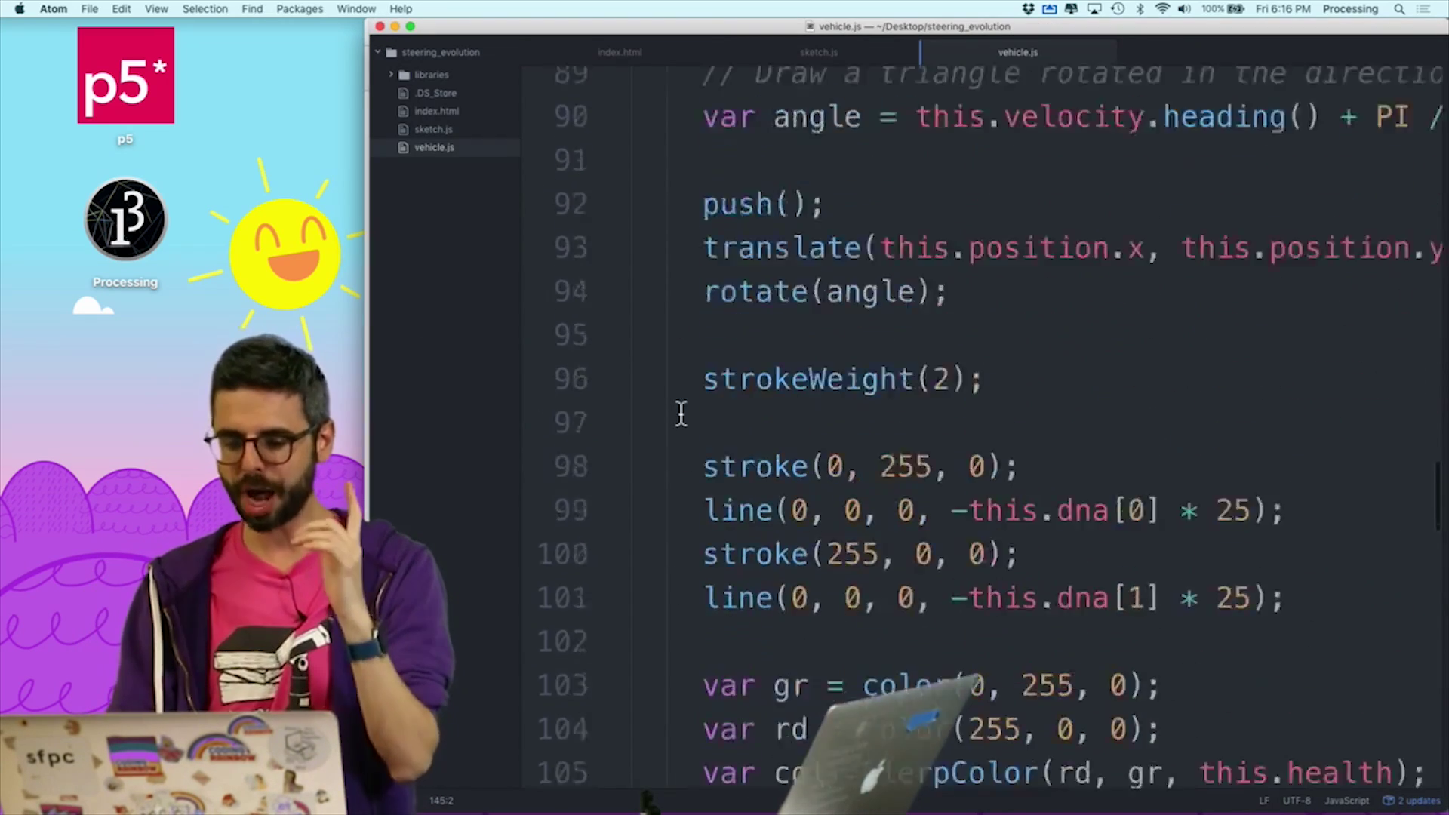
scroll(681, 414, "up", 4)
scroll(681, 413, "up", 2)
scroll(680, 414, "up", 2)
scroll(681, 414, "up", 2)
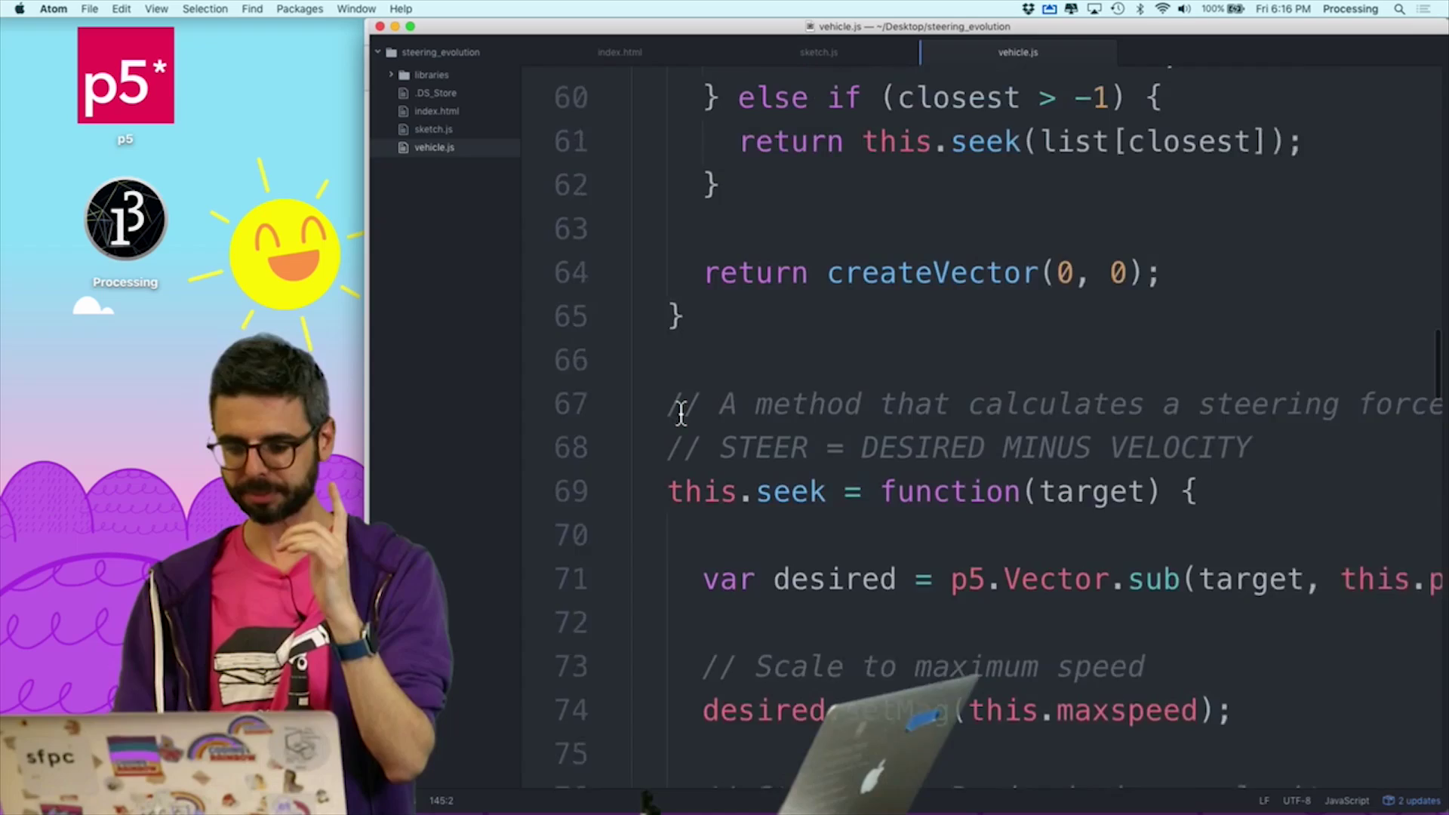
scroll(681, 413, "up", 3)
scroll(680, 413, "up", 2)
scroll(681, 414, "up", 3)
scroll(681, 413, "up", 1)
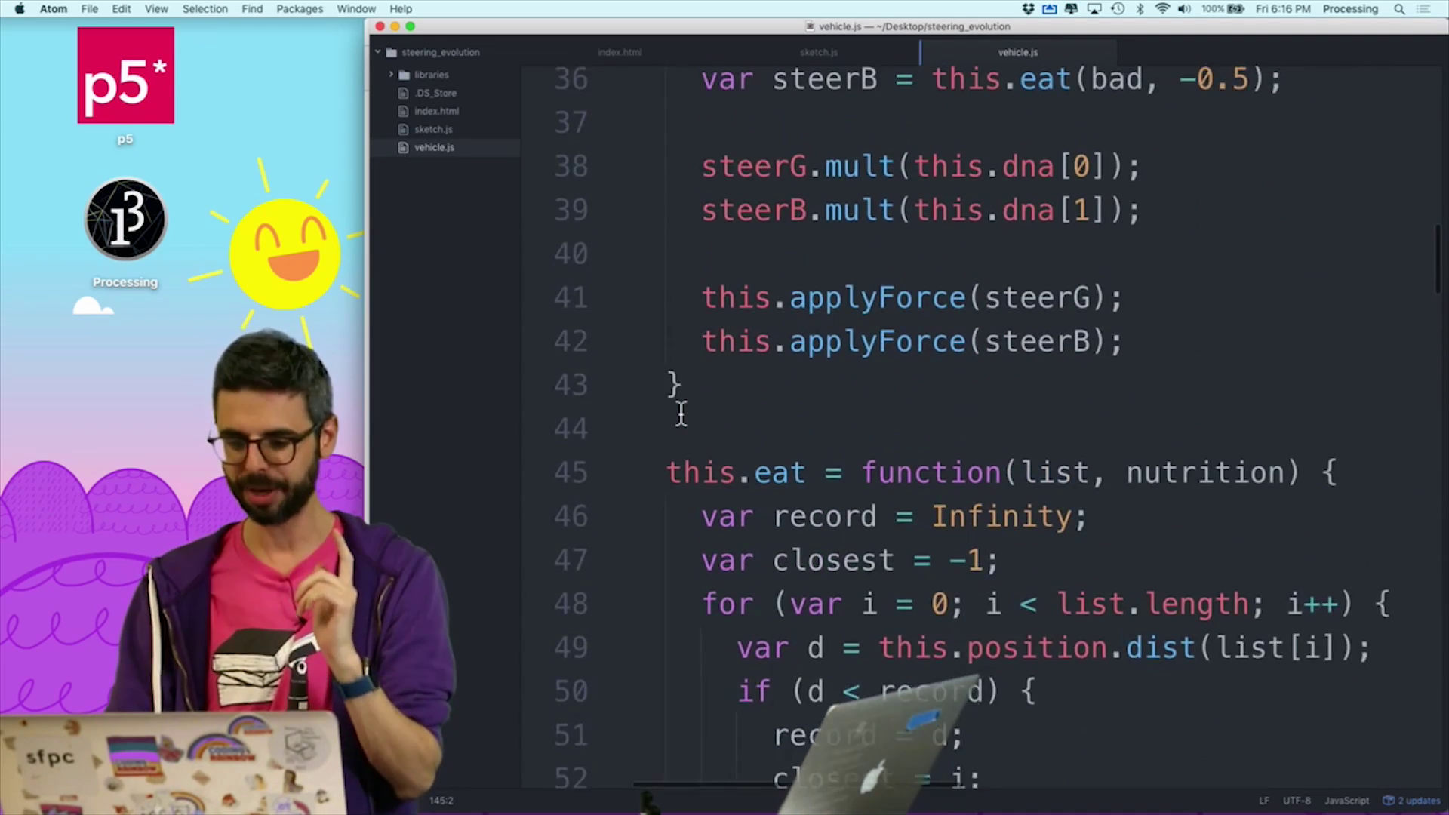
scroll(680, 413, "up", 1)
scroll(680, 414, "up", 1)
scroll(728, 394, "up", 3)
scroll(729, 395, "up", 3)
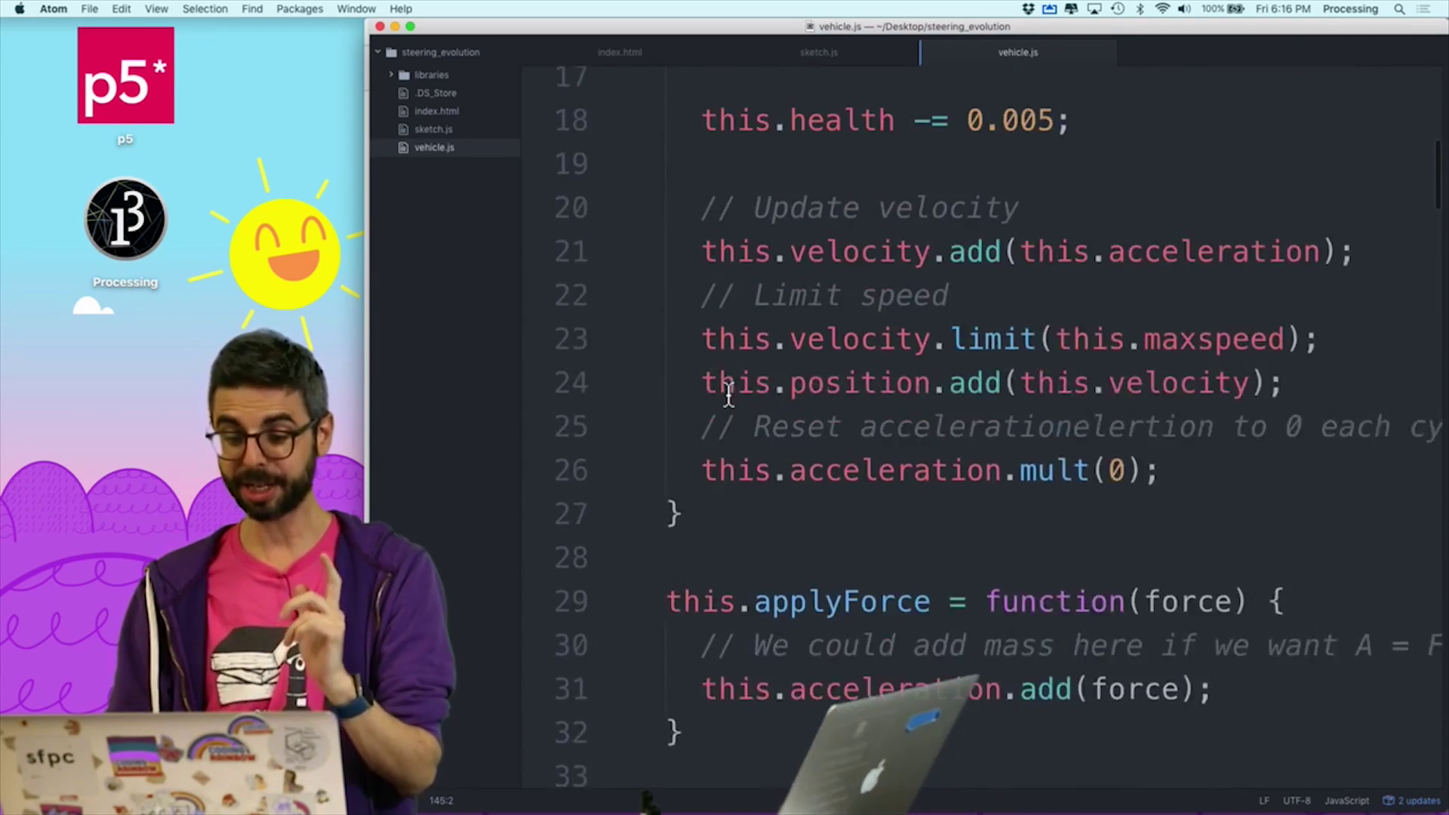
scroll(727, 394, "up", 3)
scroll(729, 394, "up", 5)
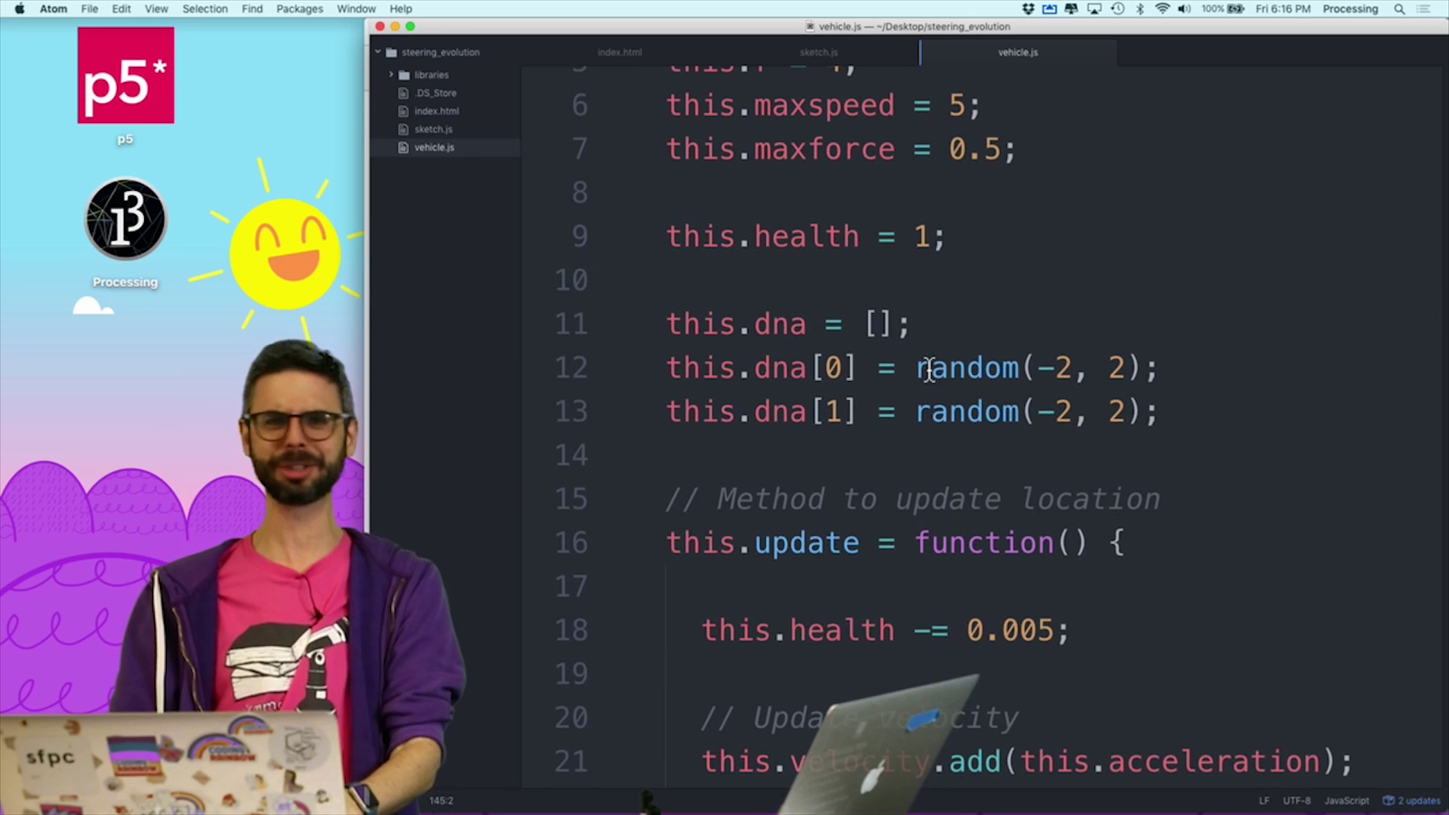
key("Down")
key("super+l")
key("super+l")
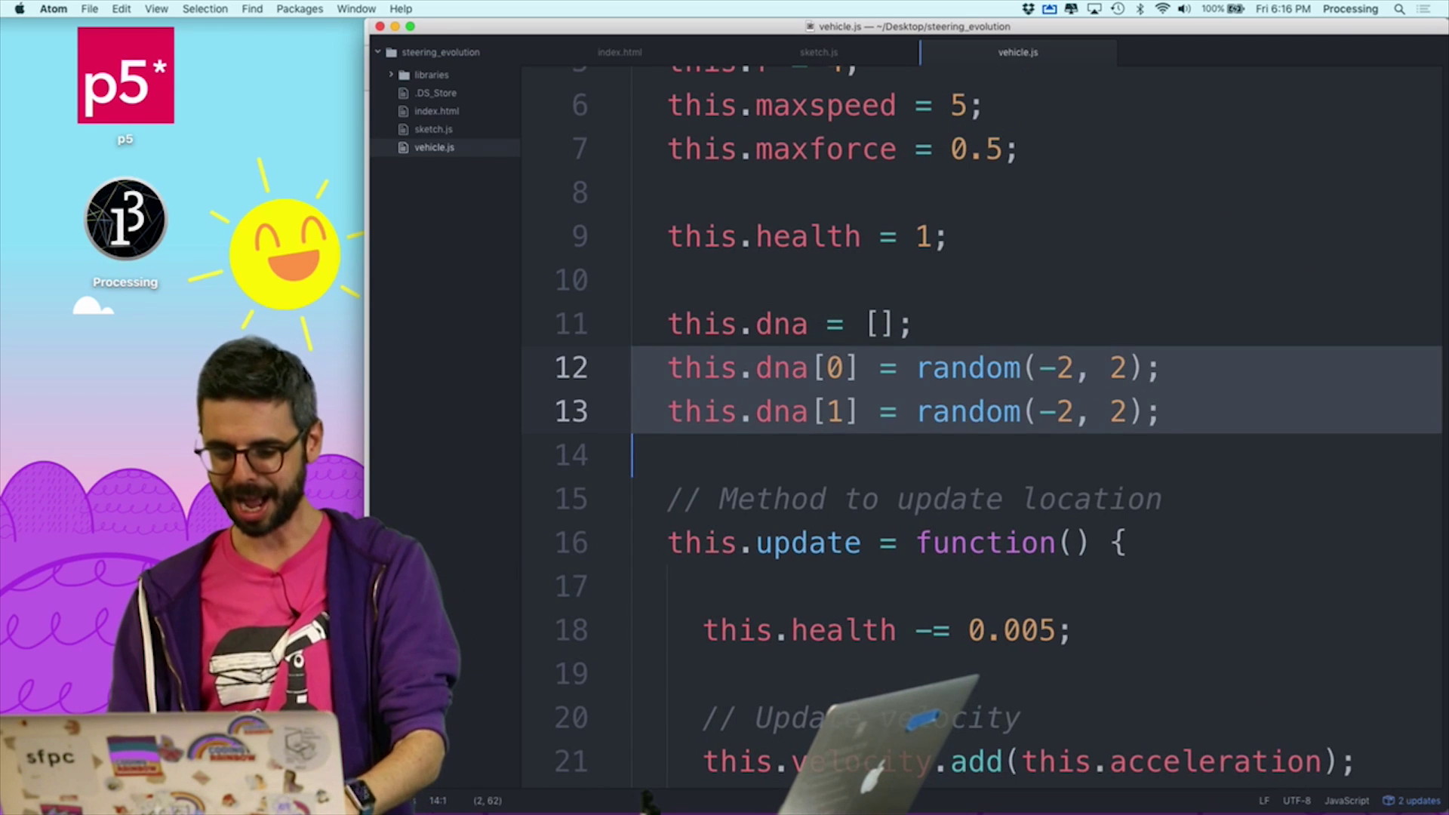
key("super+c")
key("Right")
key("super+v")
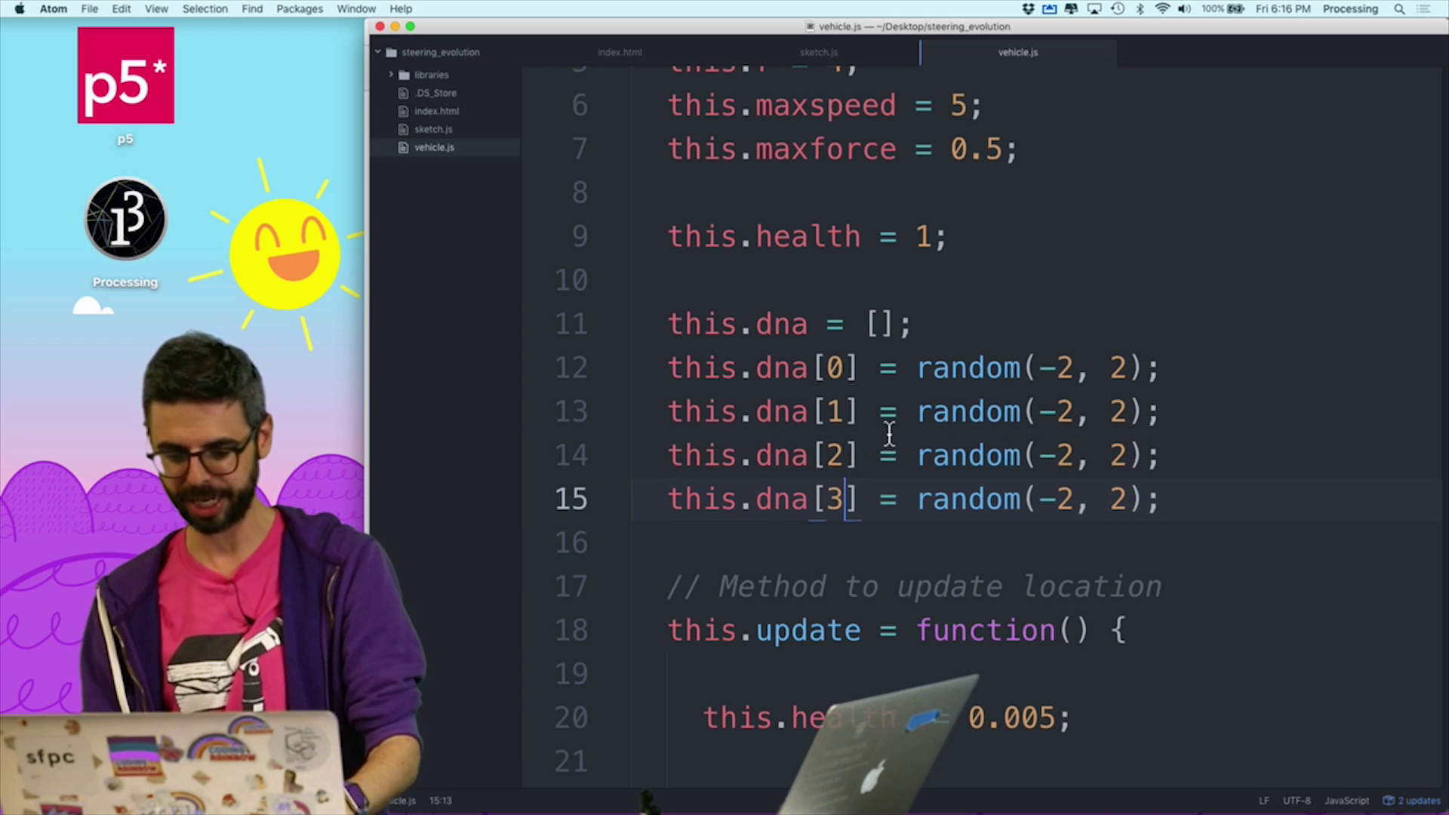
Add 'Food weight' and 'Poison weight' comments above the first two DNA genes.
left_click(955, 347)
key("Up")
key("Return")
type("// Food weight")
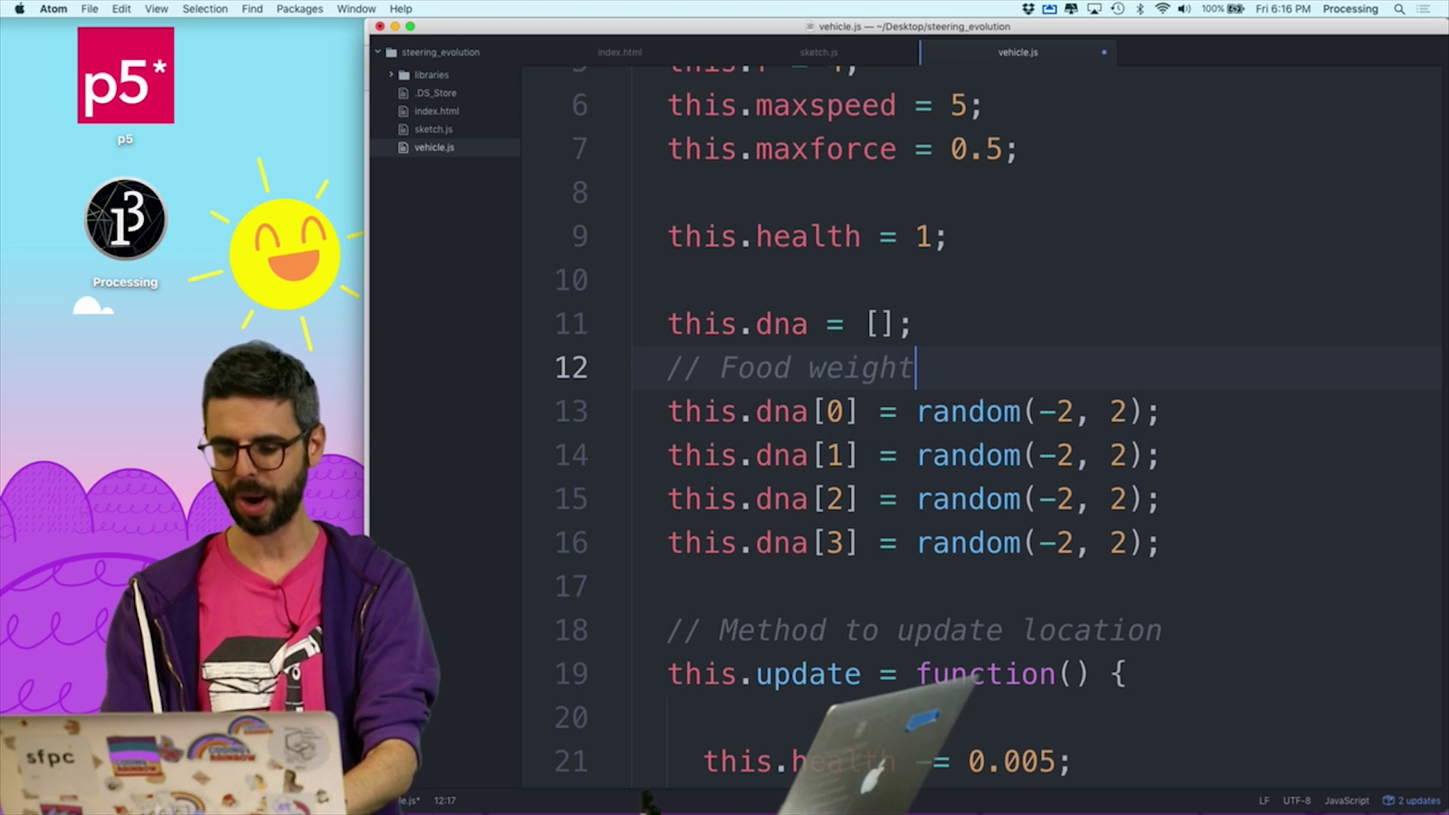
key("Up")
key("End")
key("Return")
type("ois")
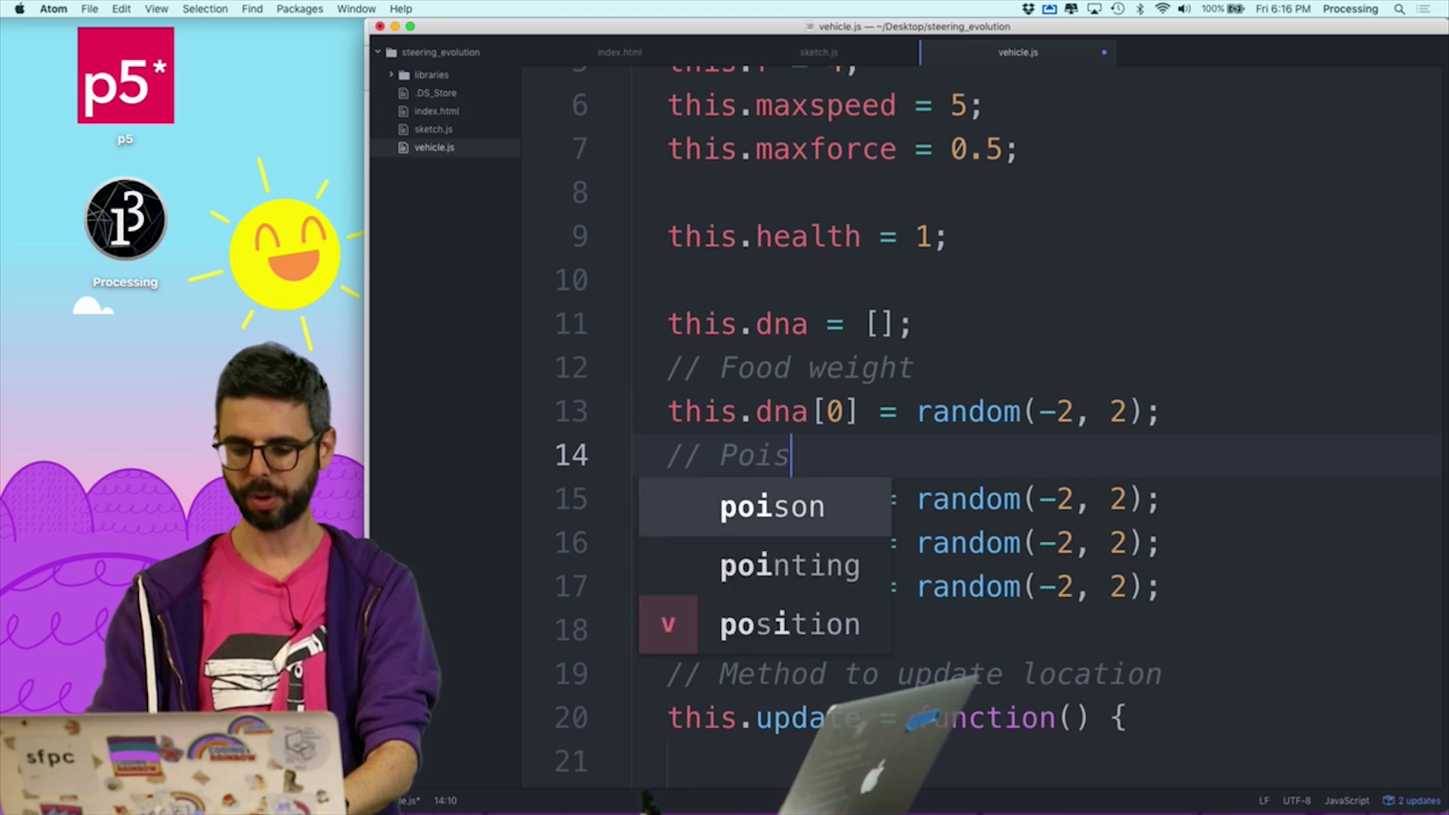
type("on wigh")
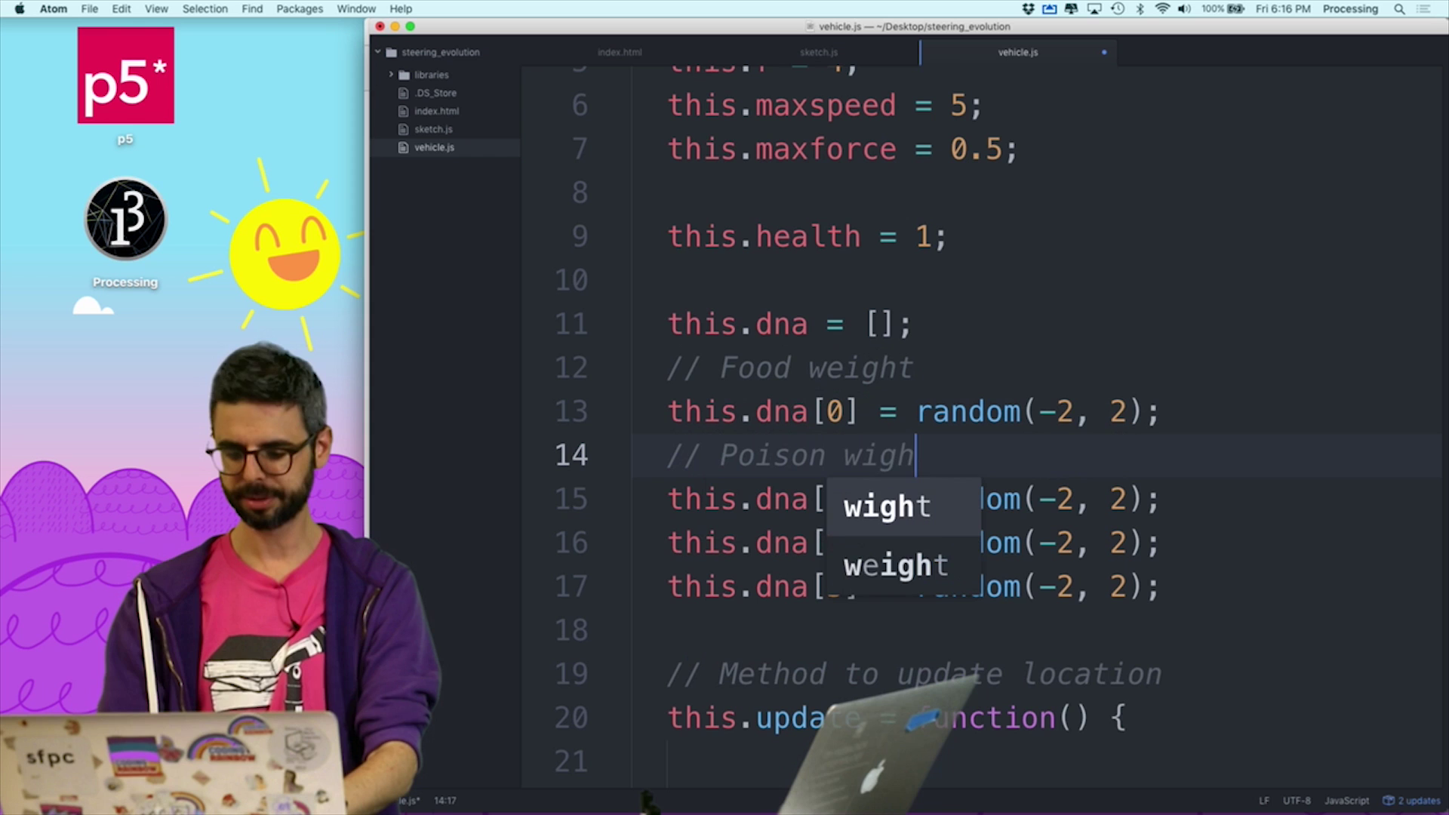
Add 'Food perception' and 'Poison perception' comments and set both perception ranges to random(10, 100).
key("BackSpace")
key("BackSpace")
key("BackSpace")
type("e")
key("Down")
key("End")
key("Return")
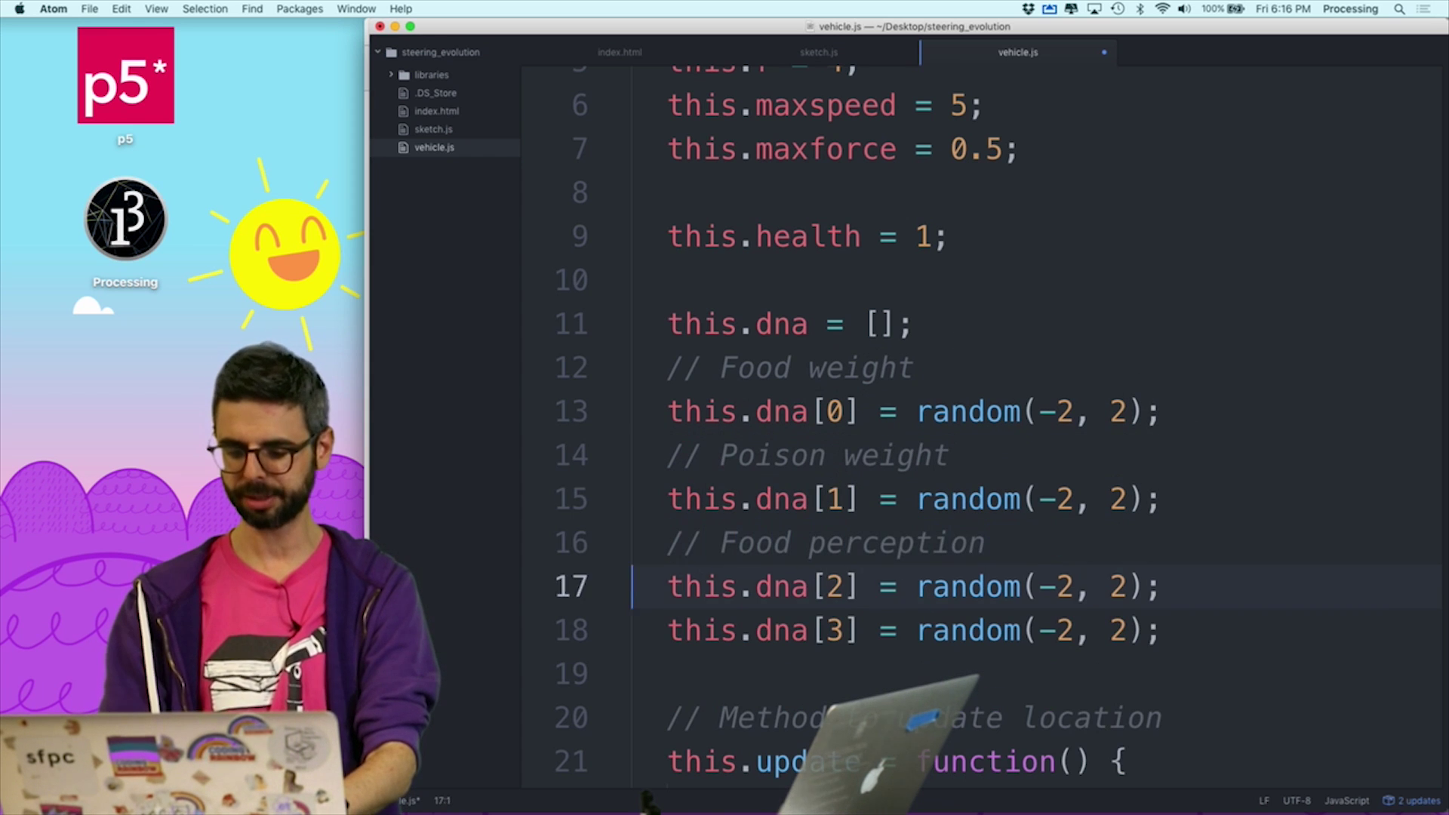
key("Return")
type("// Poision Percepton")
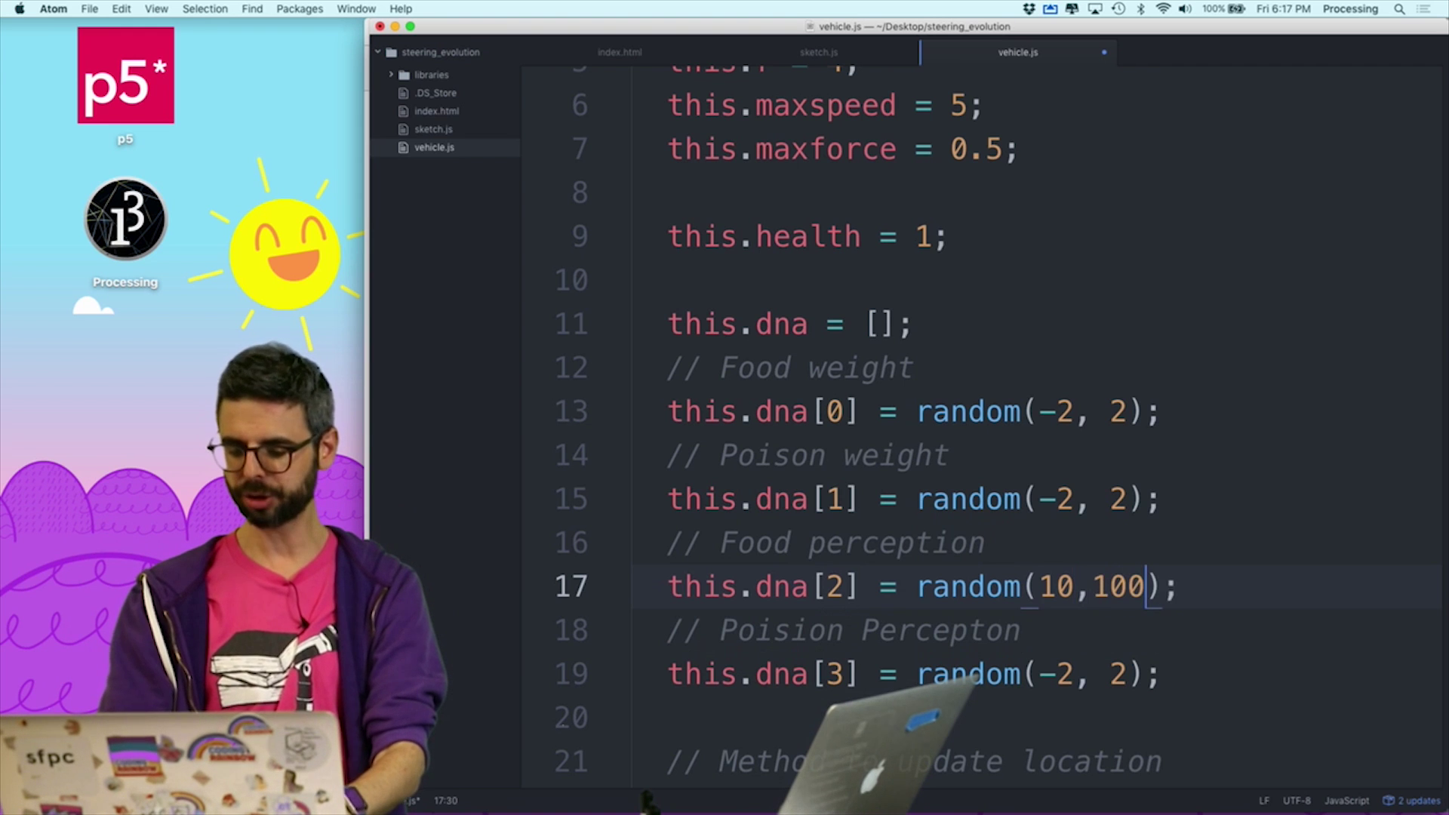
left_click(1073, 676)
key("BackSpace")
key("BackSpace")
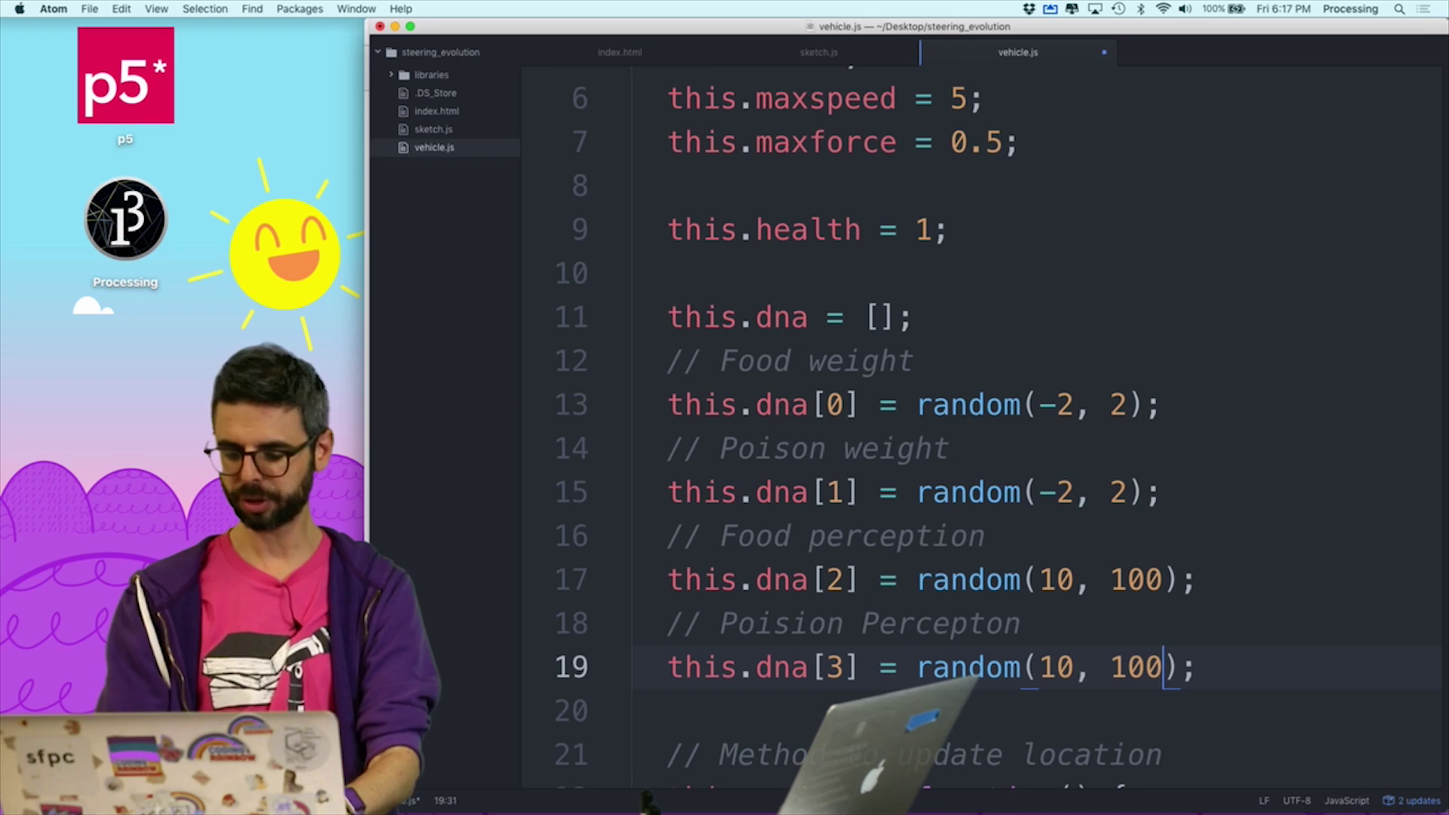
scroll(945, 628, "down", 2)
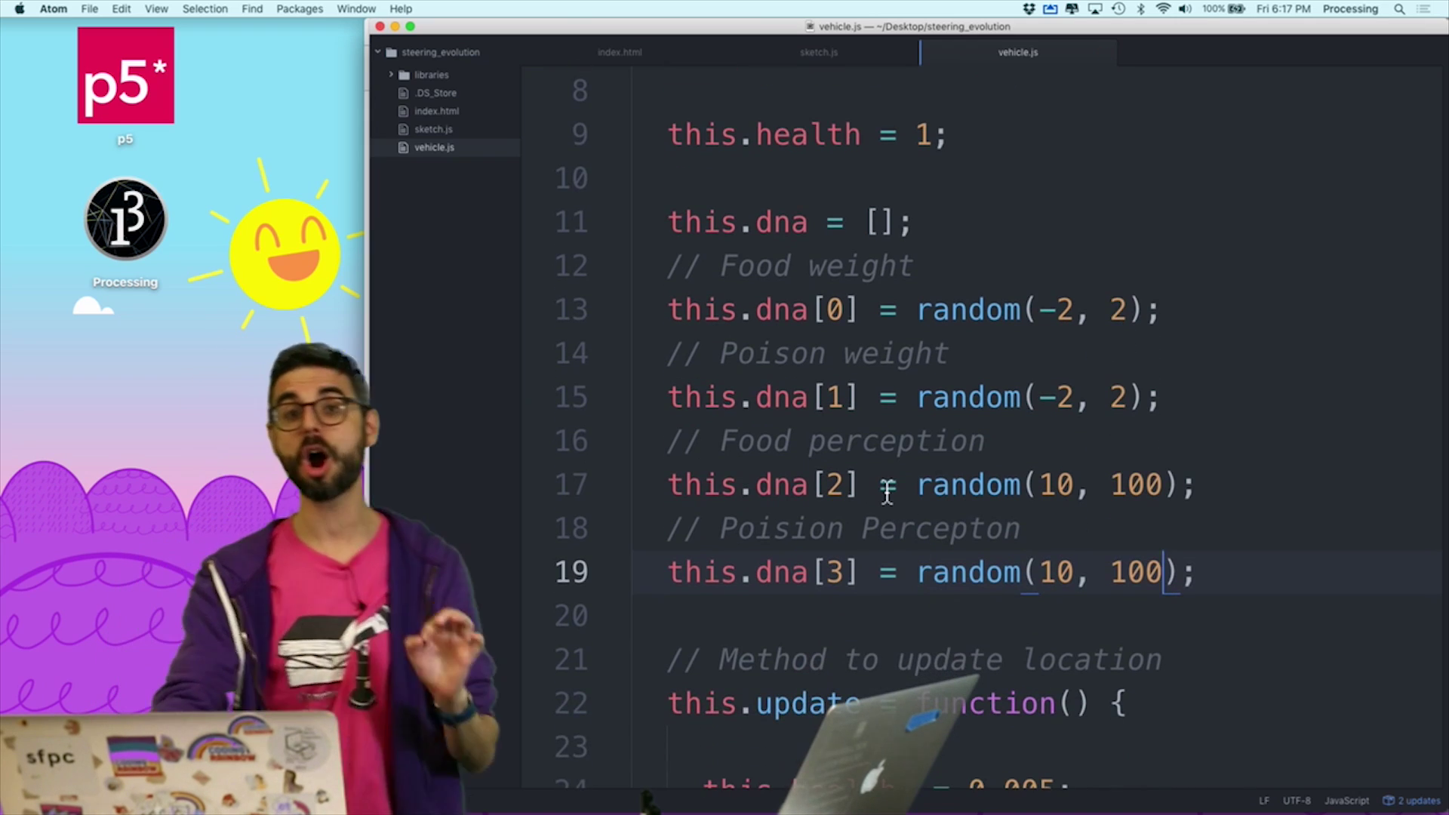
scroll(886, 491, "down", 1)
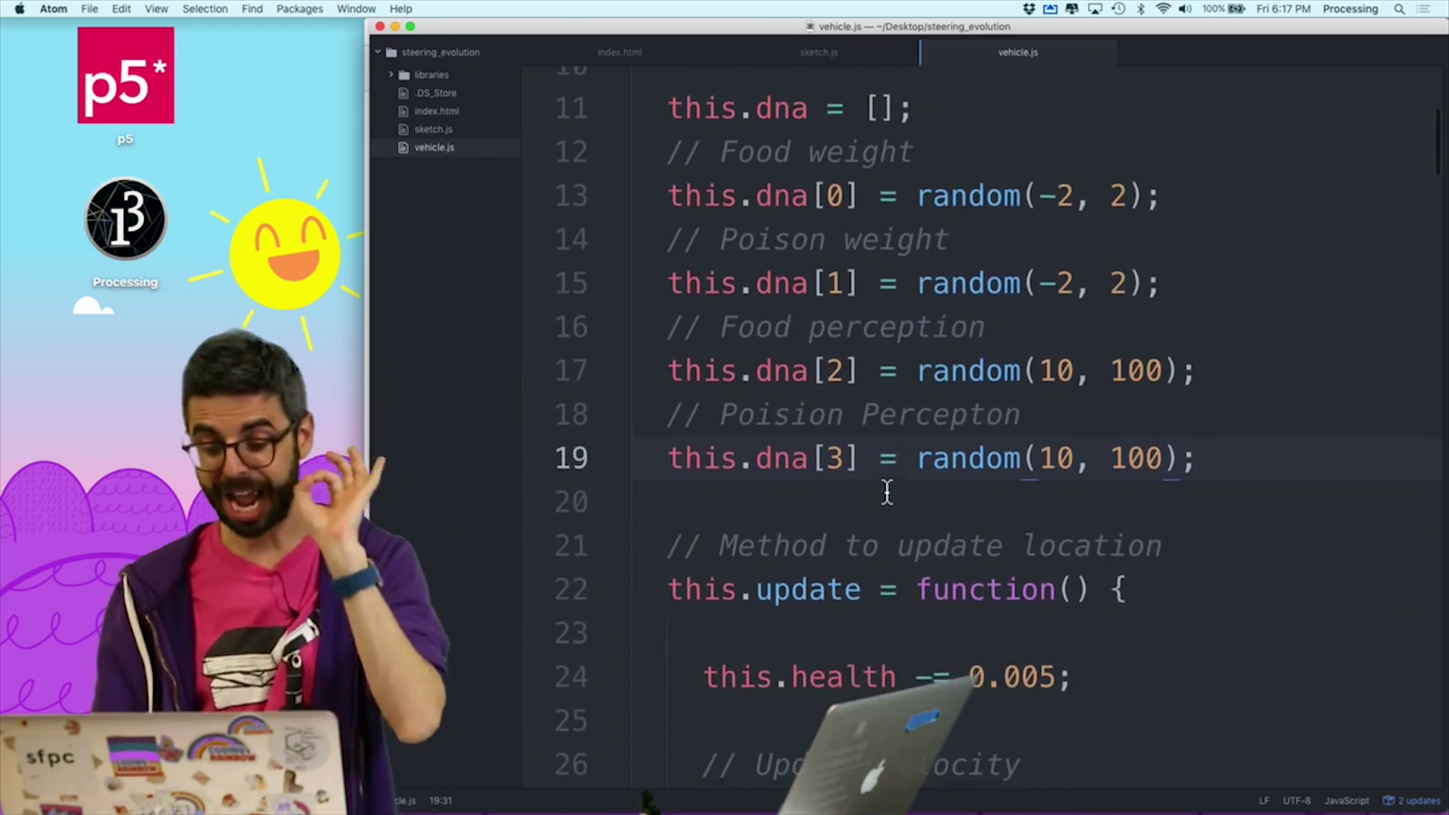
scroll(887, 490, "down", 2)
scroll(886, 490, "down", 5)
scroll(887, 491, "down", 8)
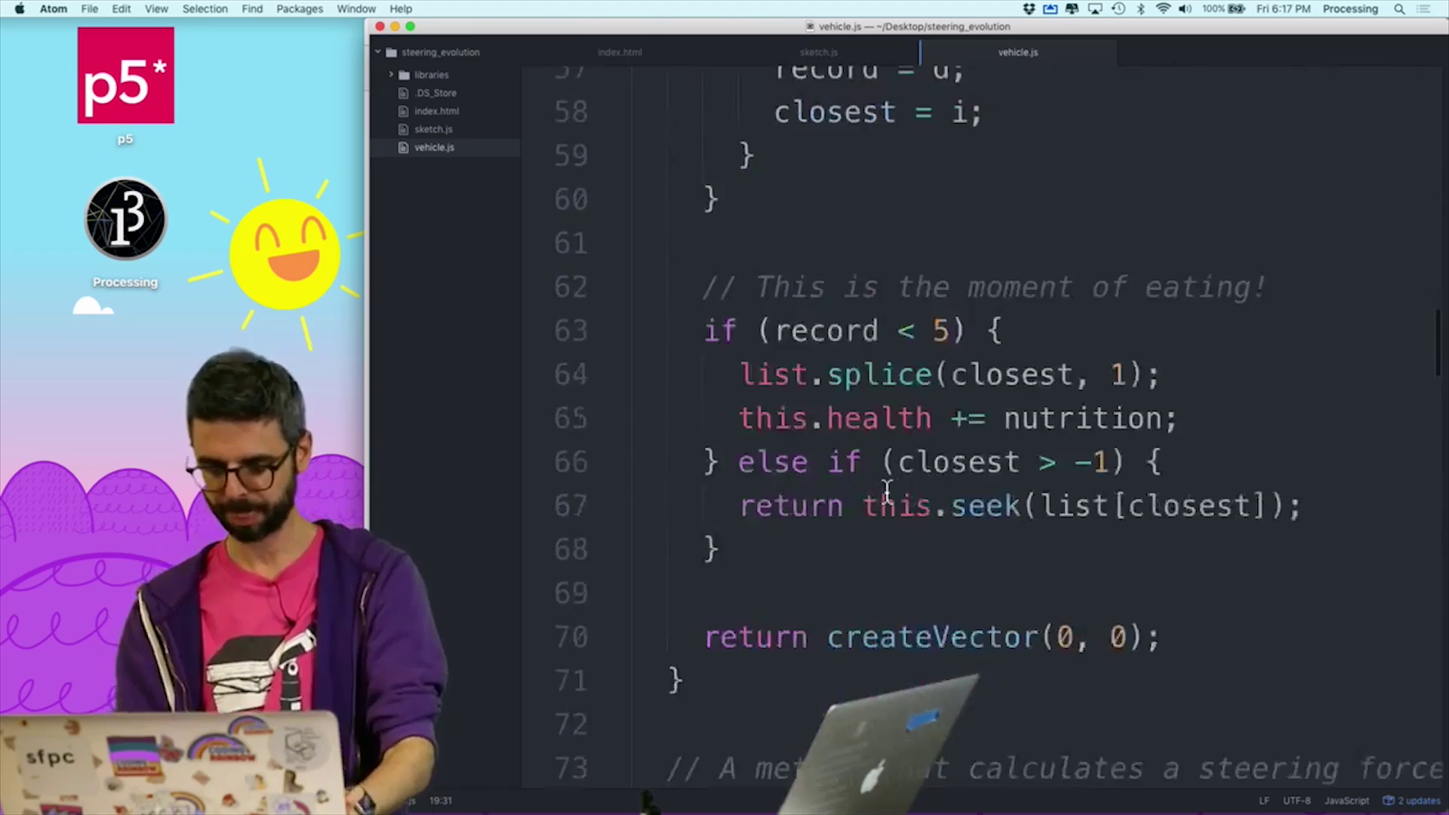
scroll(886, 490, "down", 3)
scroll(886, 490, "down", 3)
scroll(886, 491, "down", 2)
scroll(886, 490, "down", 3)
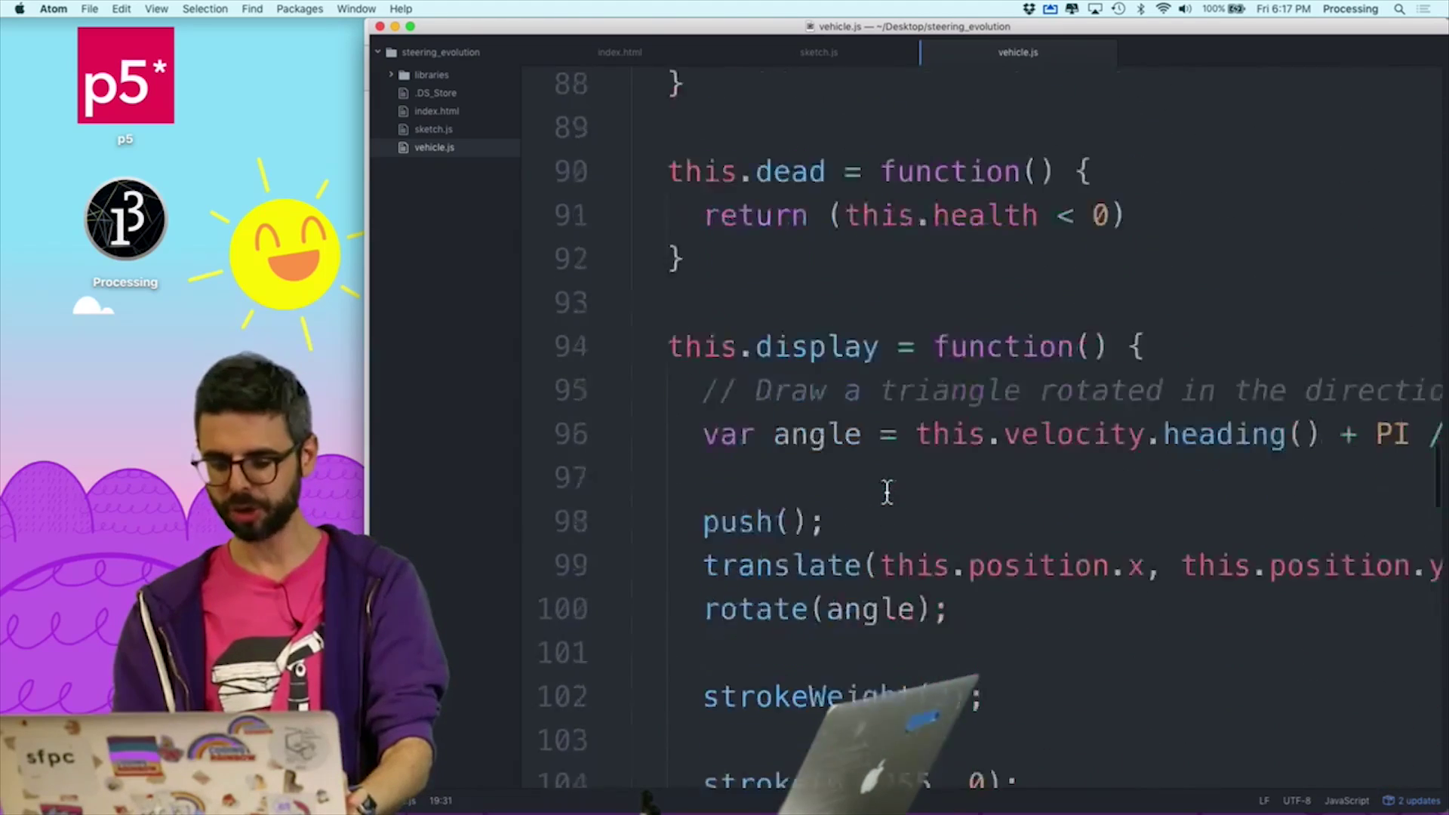
scroll(886, 490, "down", 2)
scroll(886, 490, "down", 1)
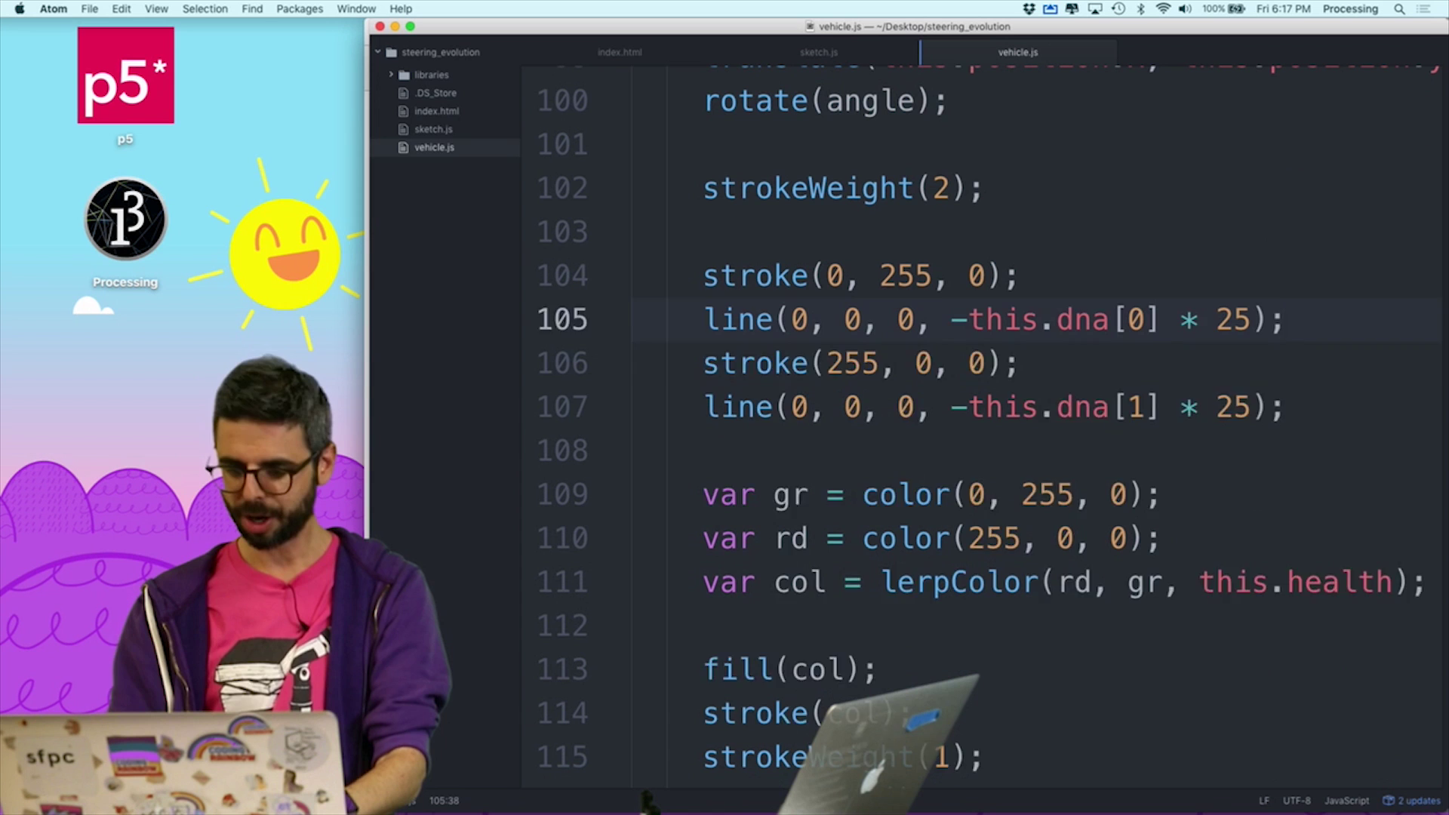
Add ellipse(0, 0, this.dna[2] * 2) and this.dna[3] * 2 circles after the green and red lines, checking in Chrome.
key("Return")
type("ellipse(0,0,thi")
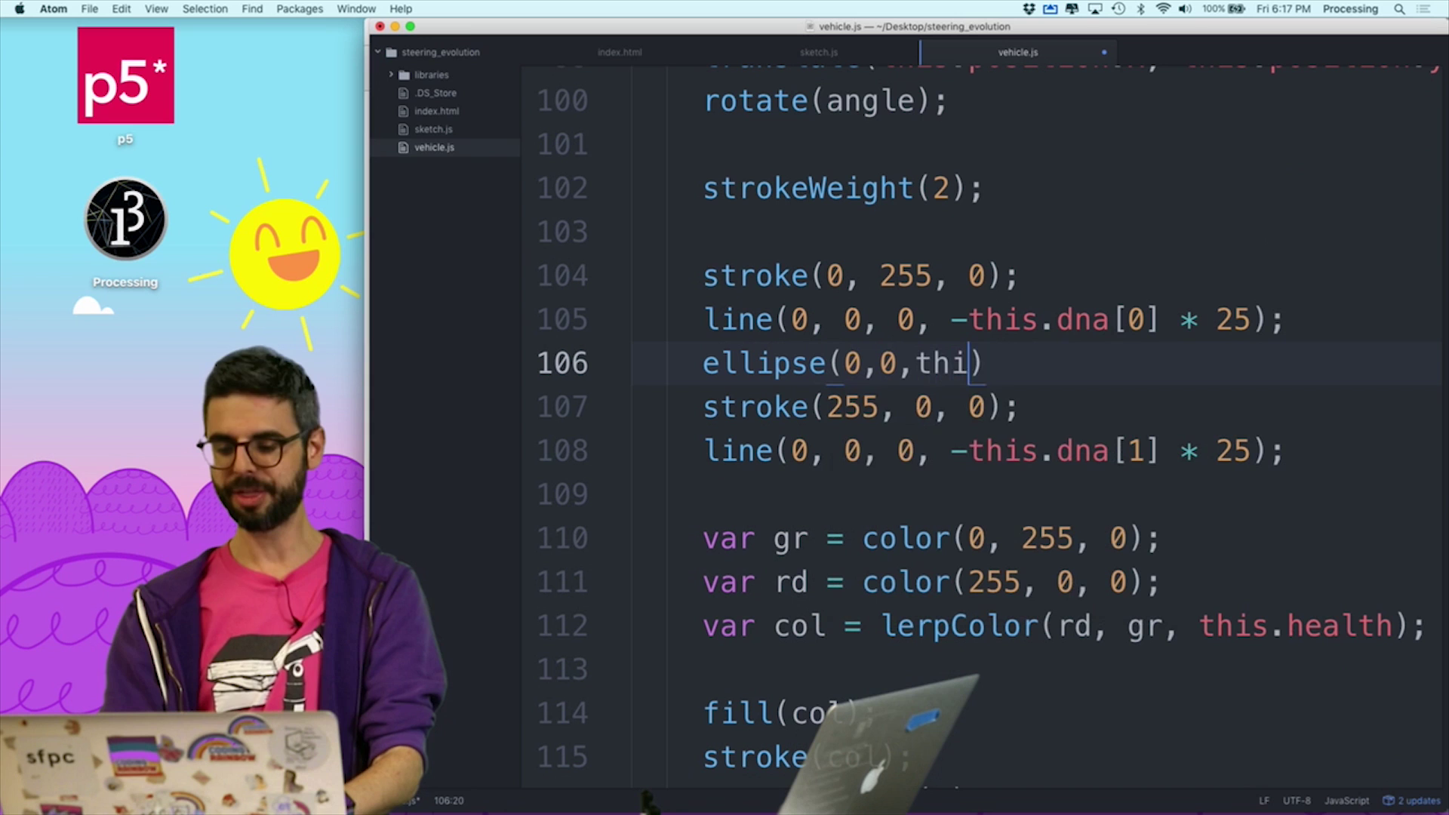
type("s.dna[2] * 2")
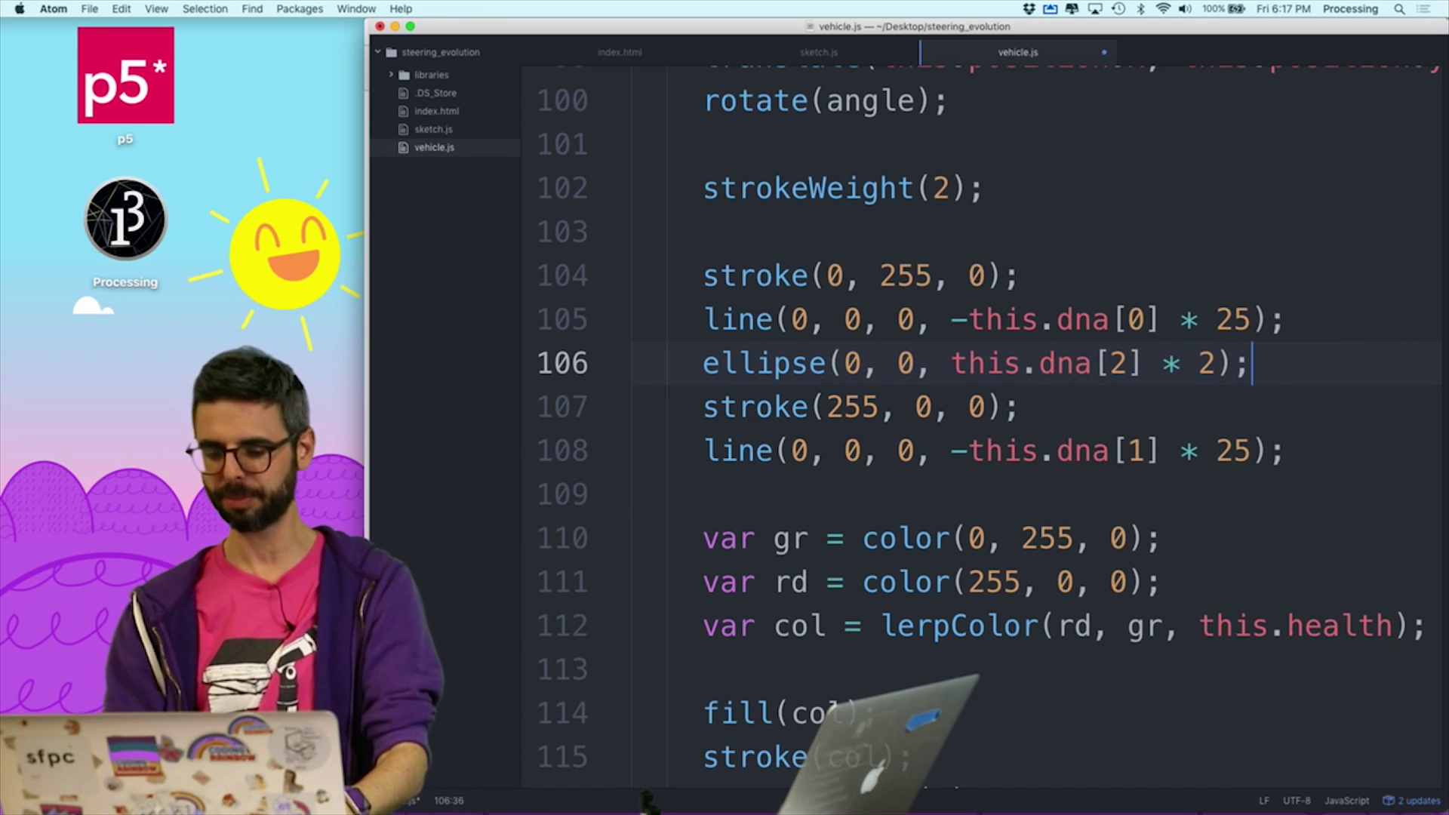
key("super+c")
key("Down")
key("Down")
key("super+v")
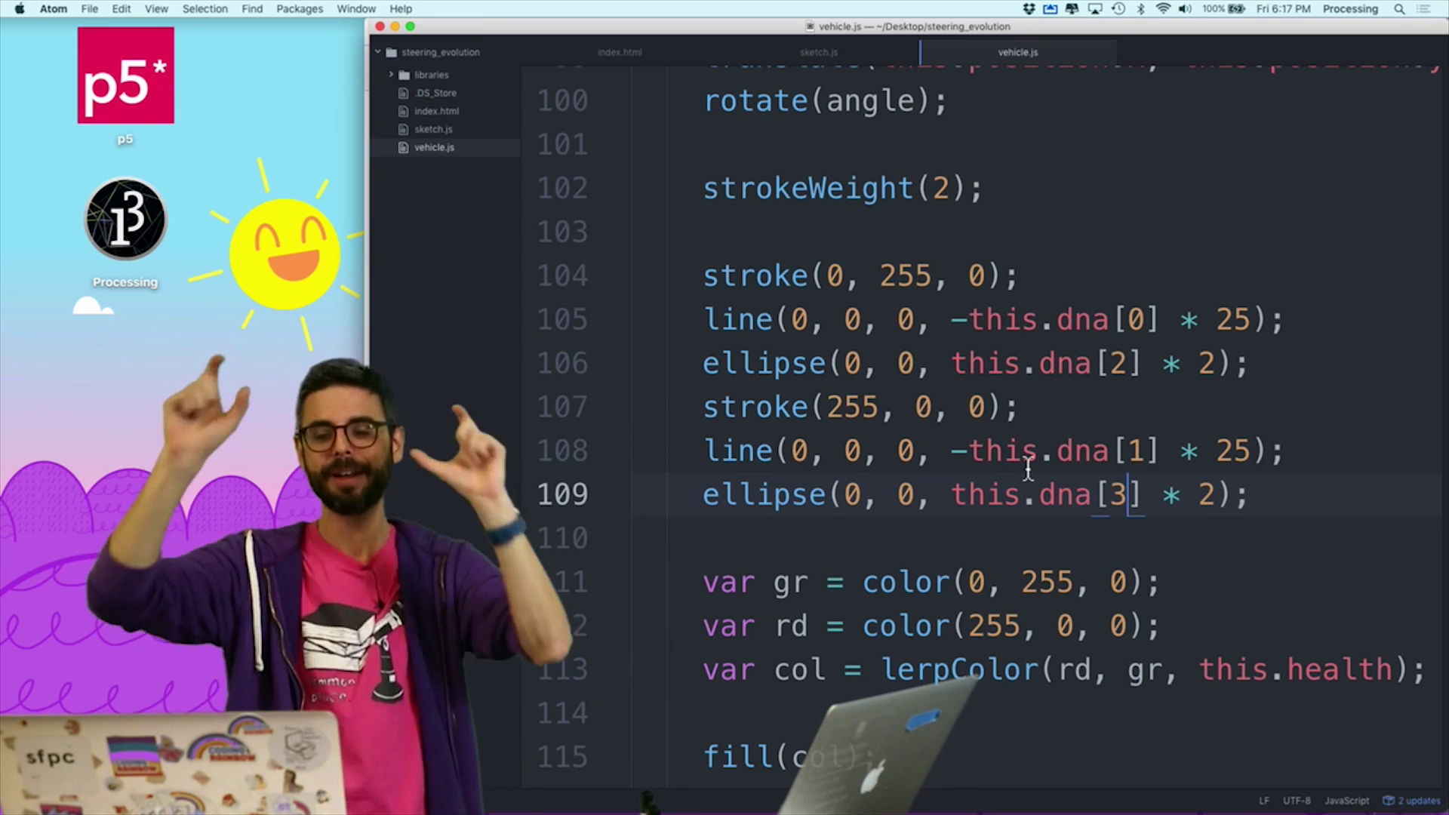
key("super+Tab")
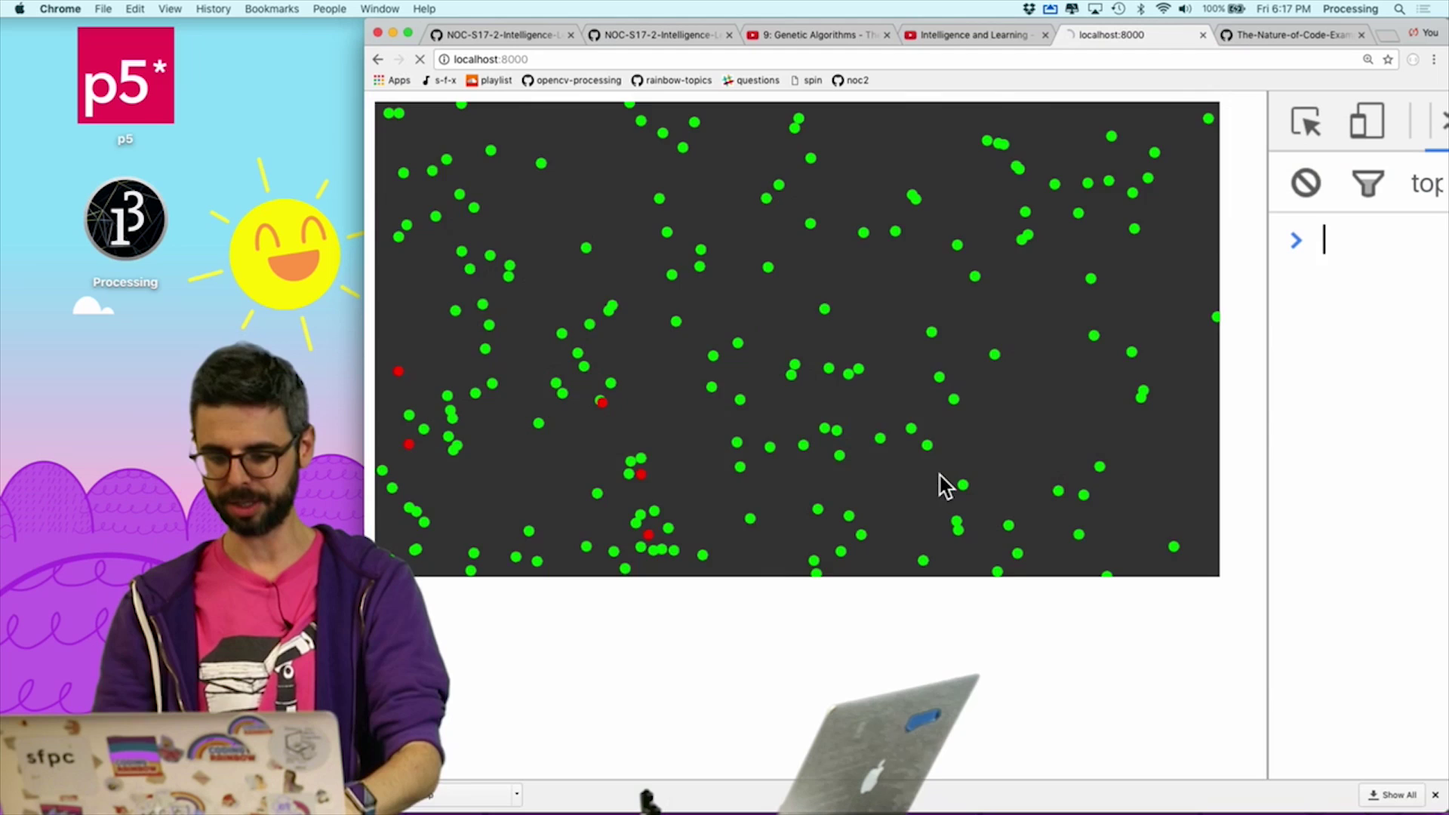
key("super+Tab")
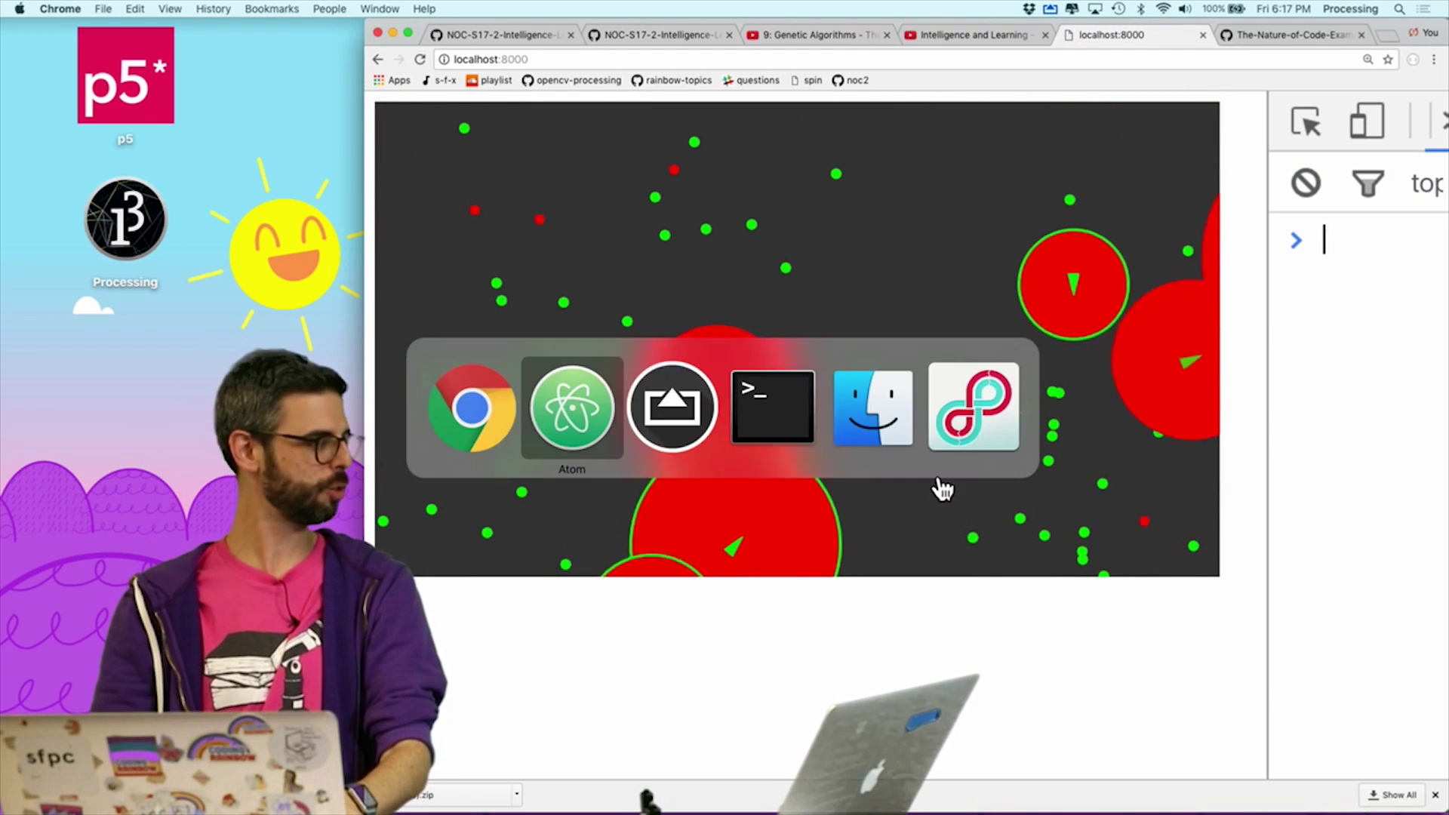
Add noFill() after stroke(0, 255, 0), save, and reload the sketch to see outlined circles.
key("Return")
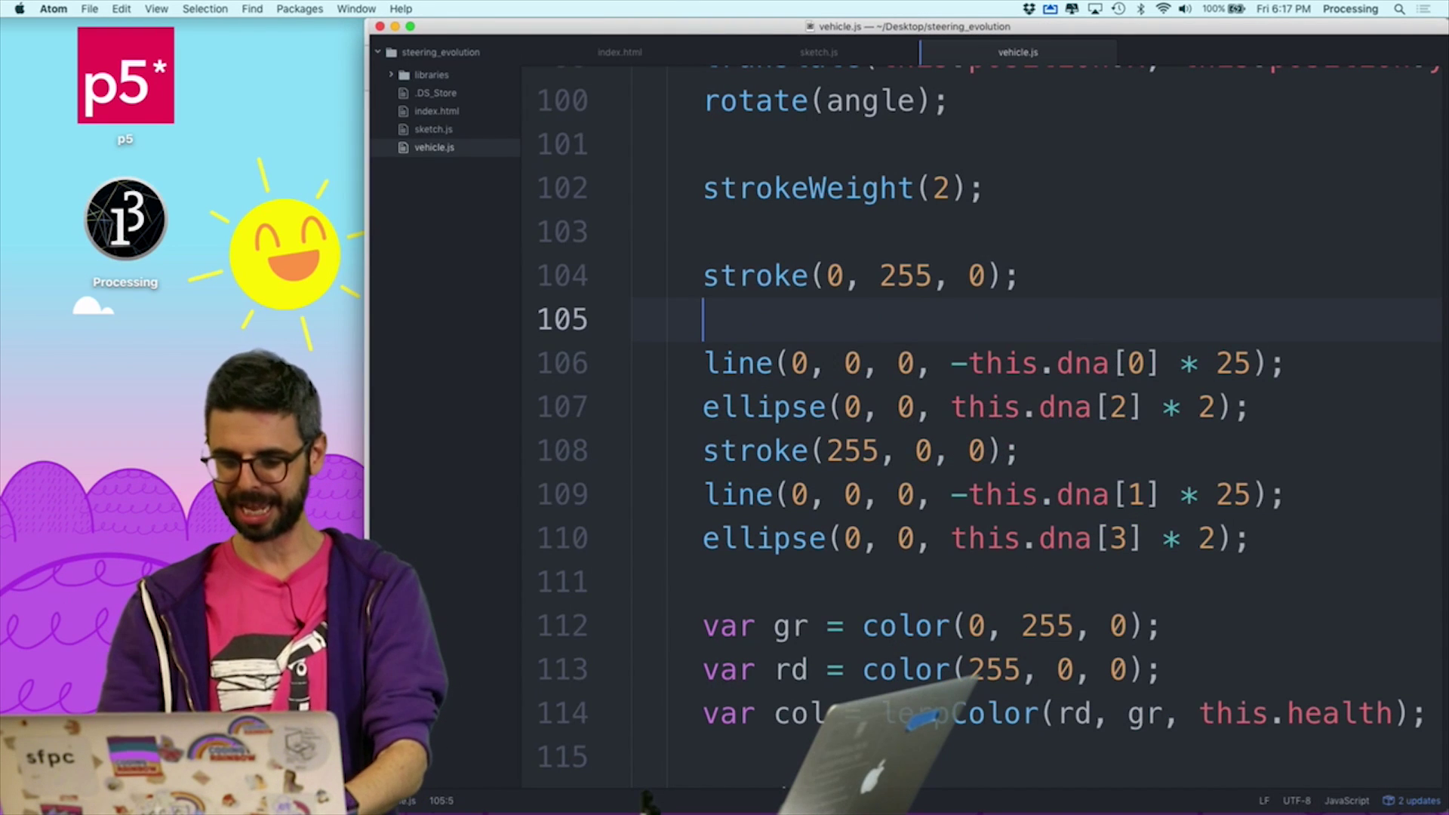
type("noFill();")
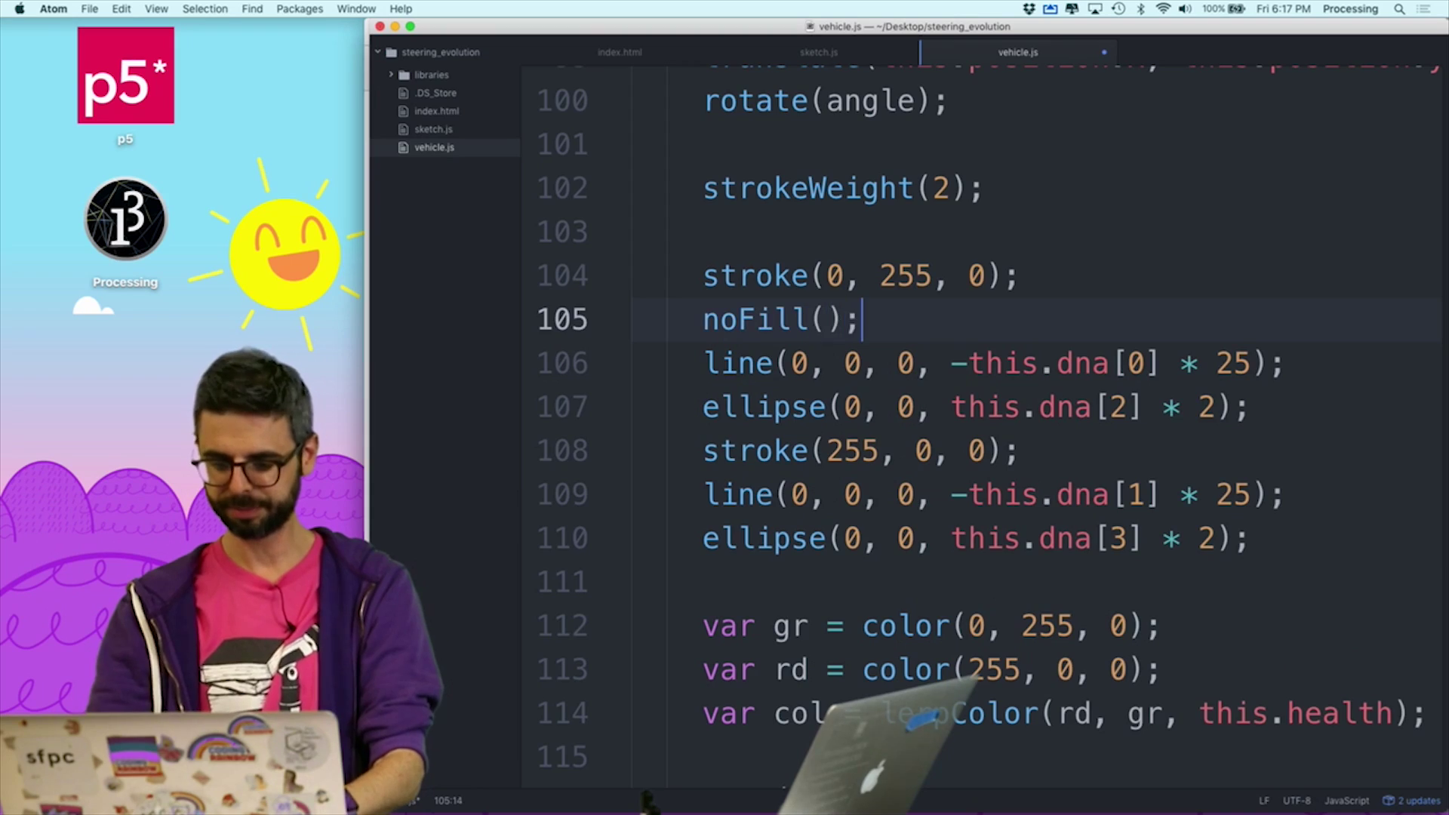
key("super+s")
key("super+Tab")
key("super+r")
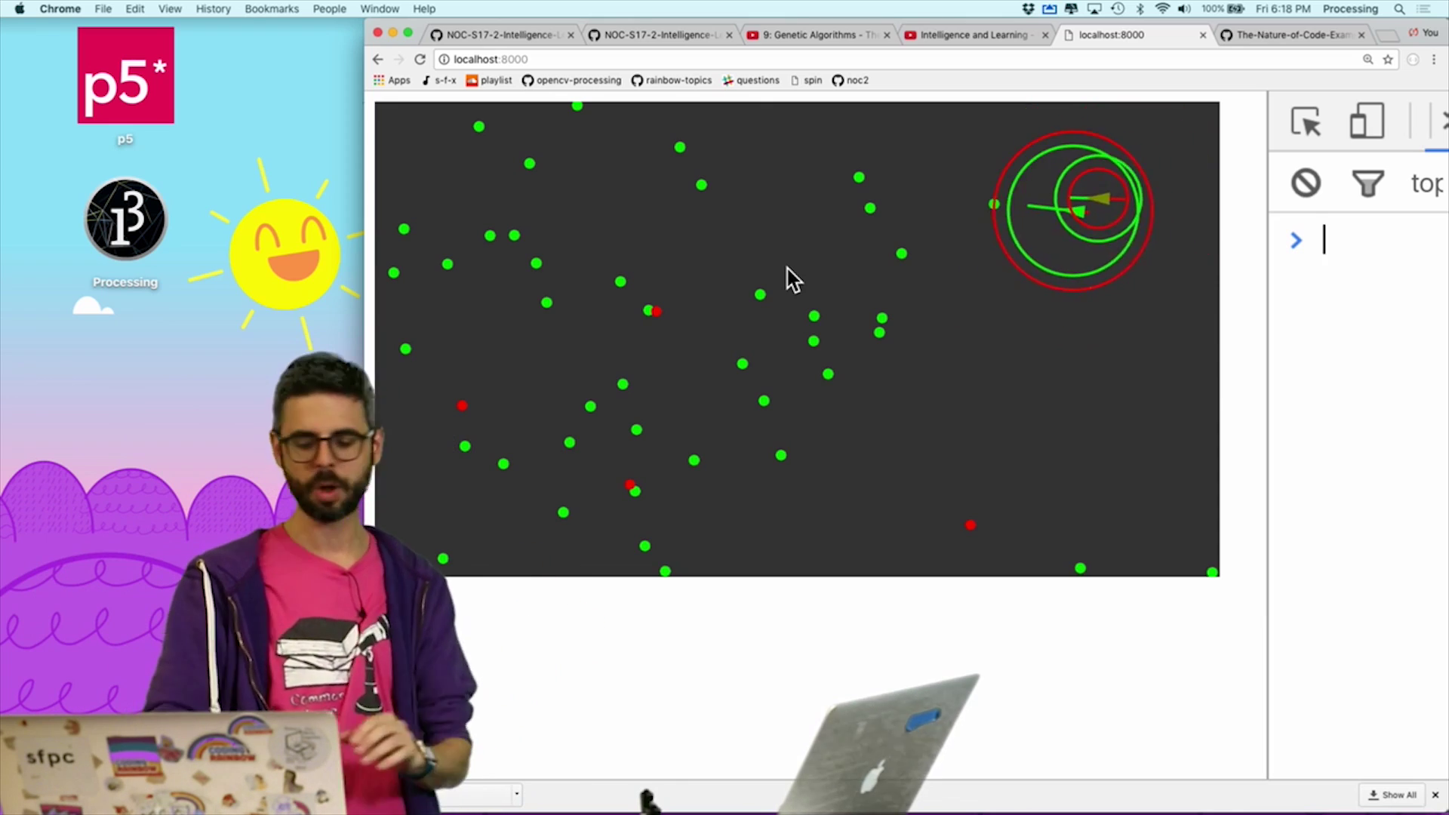
key("super+Tab")
scroll(873, 223, "up", 5)
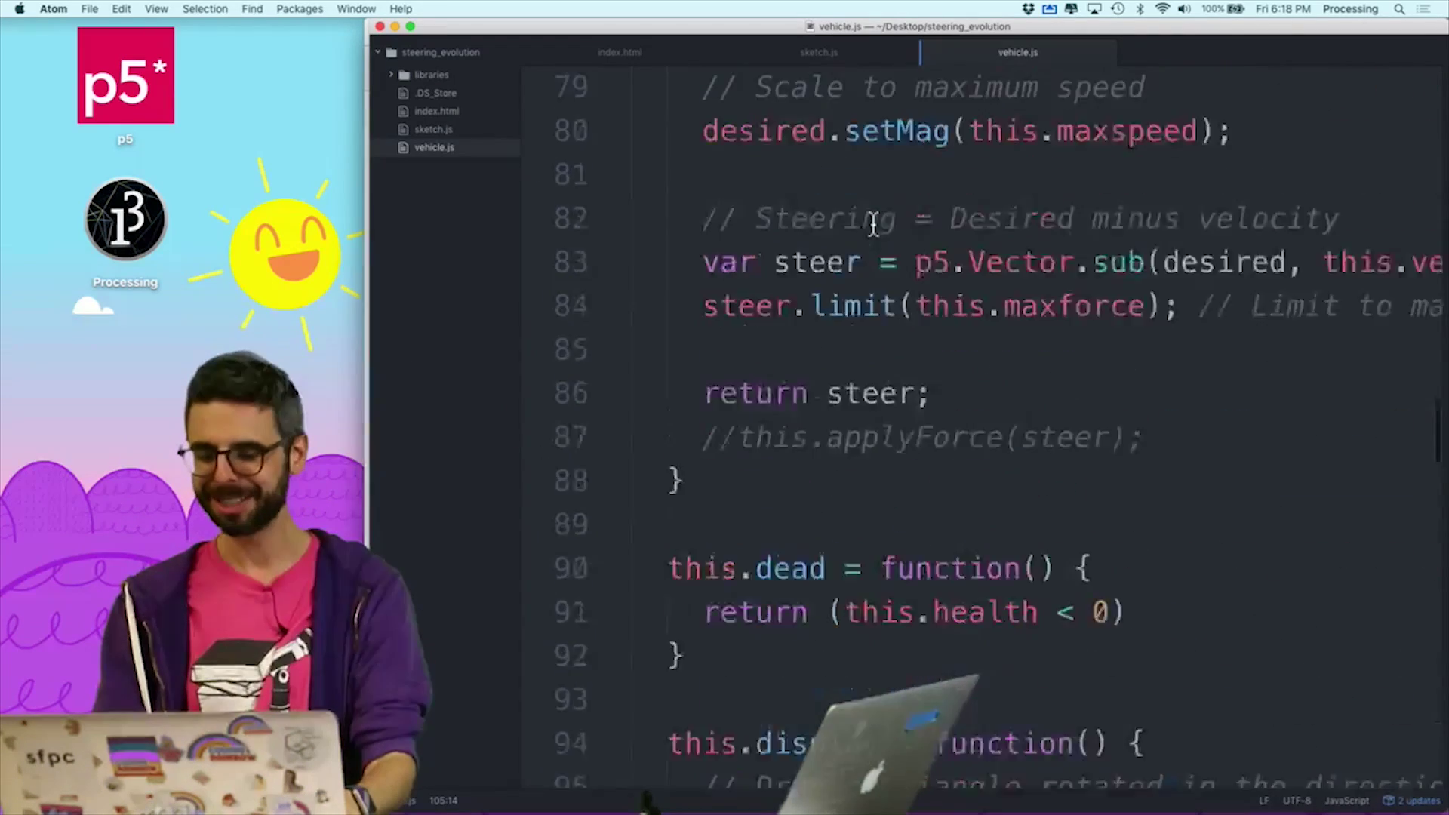
scroll(873, 224, "up", 3)
scroll(873, 223, "up", 2)
scroll(873, 222, "up", 2)
scroll(873, 224, "up", 2)
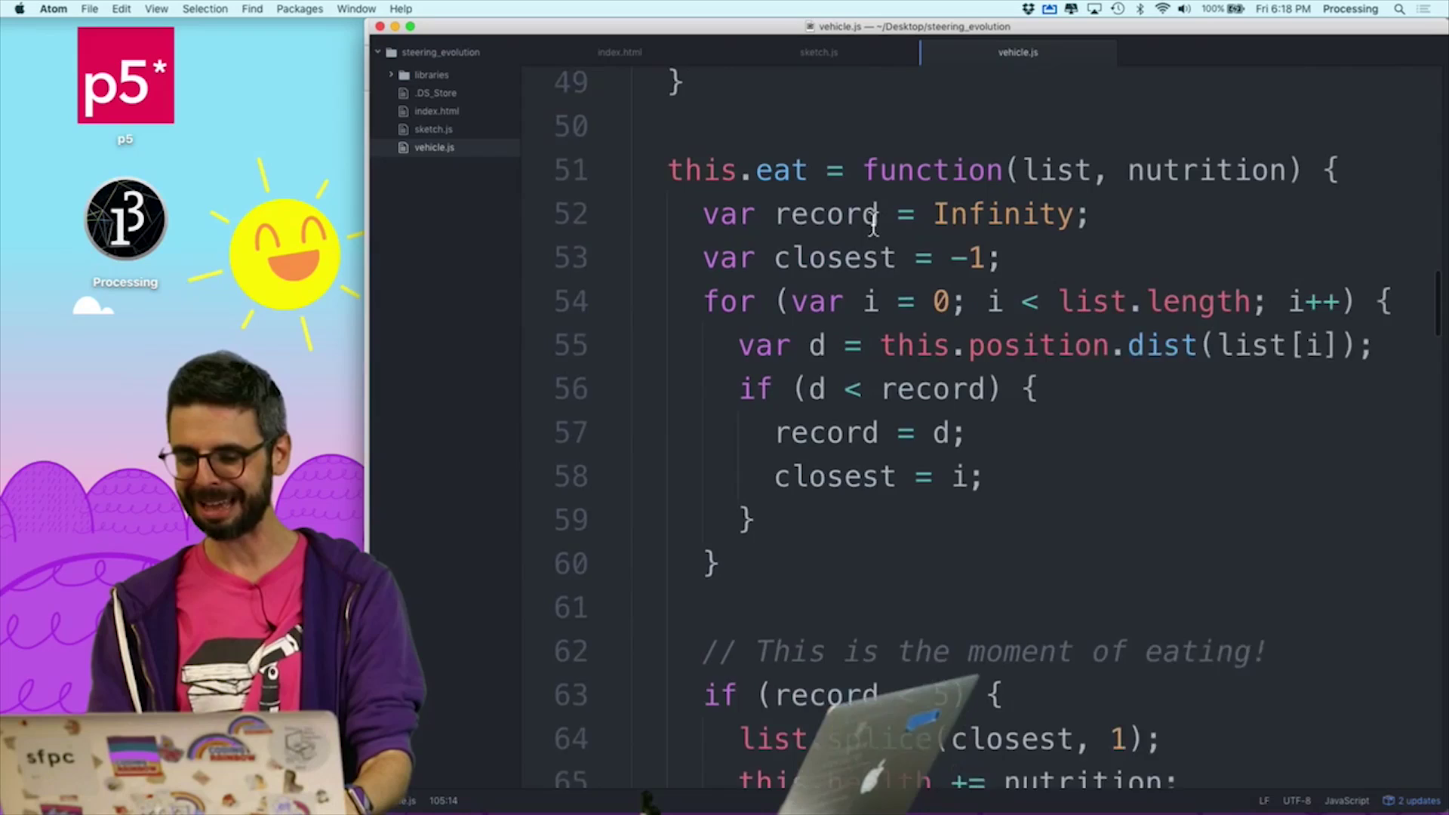
scroll(872, 223, "up", 2)
scroll(873, 223, "up", 2)
scroll(873, 224, "up", 2)
scroll(873, 223, "up", 2)
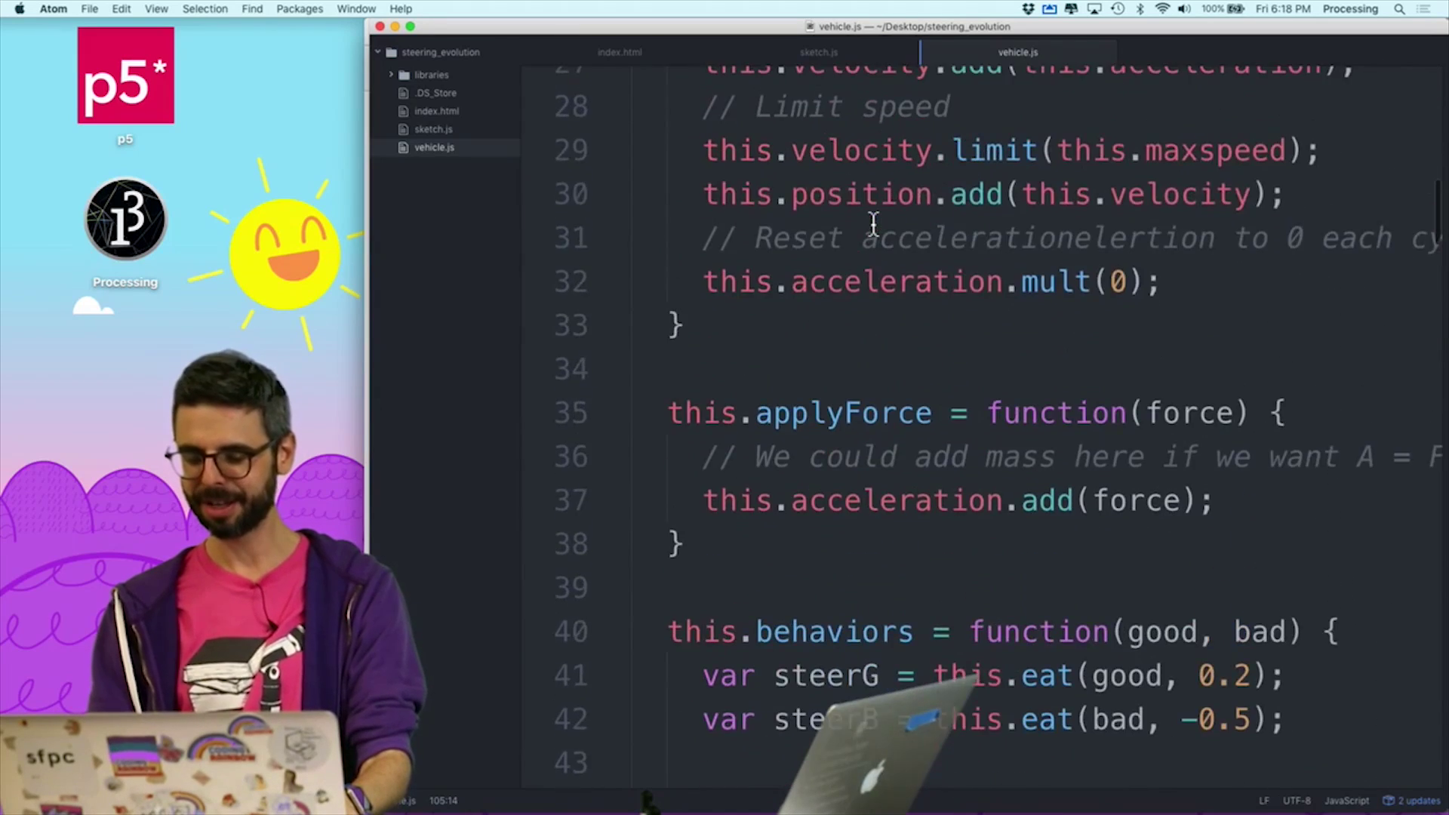
scroll(873, 223, "up", 2)
scroll(874, 223, "up", 2)
scroll(873, 224, "up", 1)
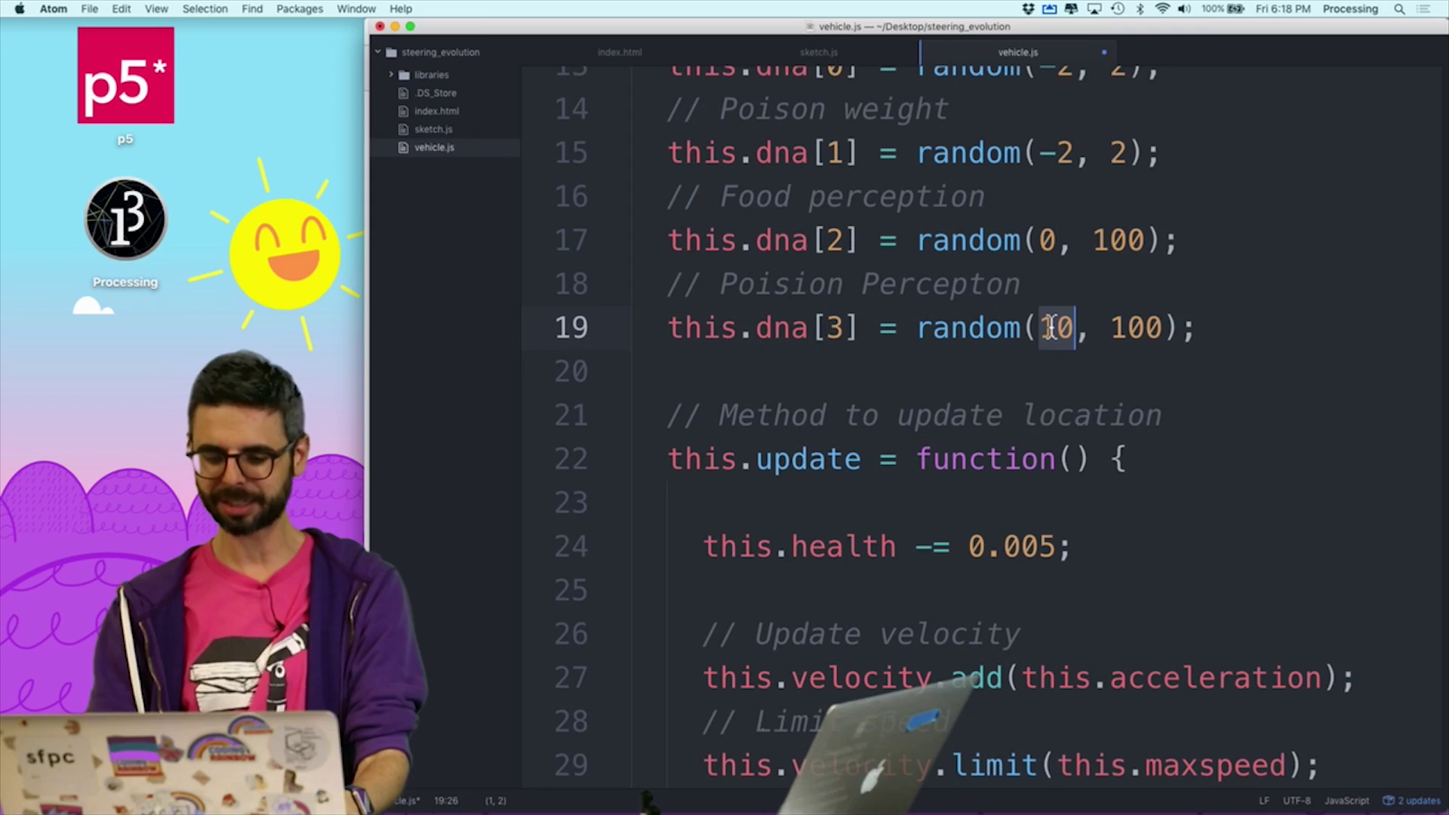
Change dna[2] to random(0, 100) and rerun the sketch in Chrome.
key("super+Tab")
key("super+r")
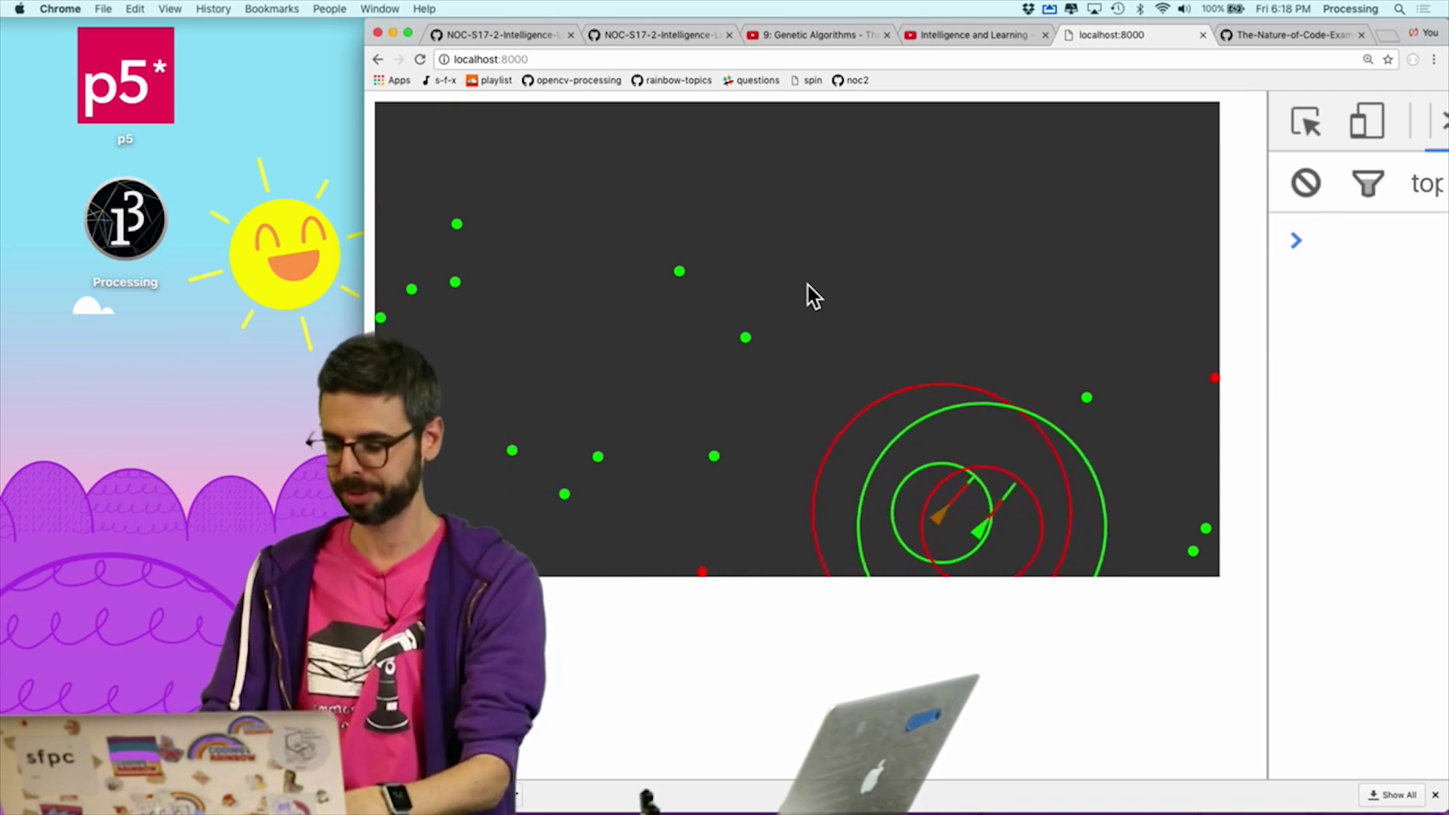
key("super+Tab")
scroll(797, 431, "down", 1)
scroll(798, 430, "down", 2)
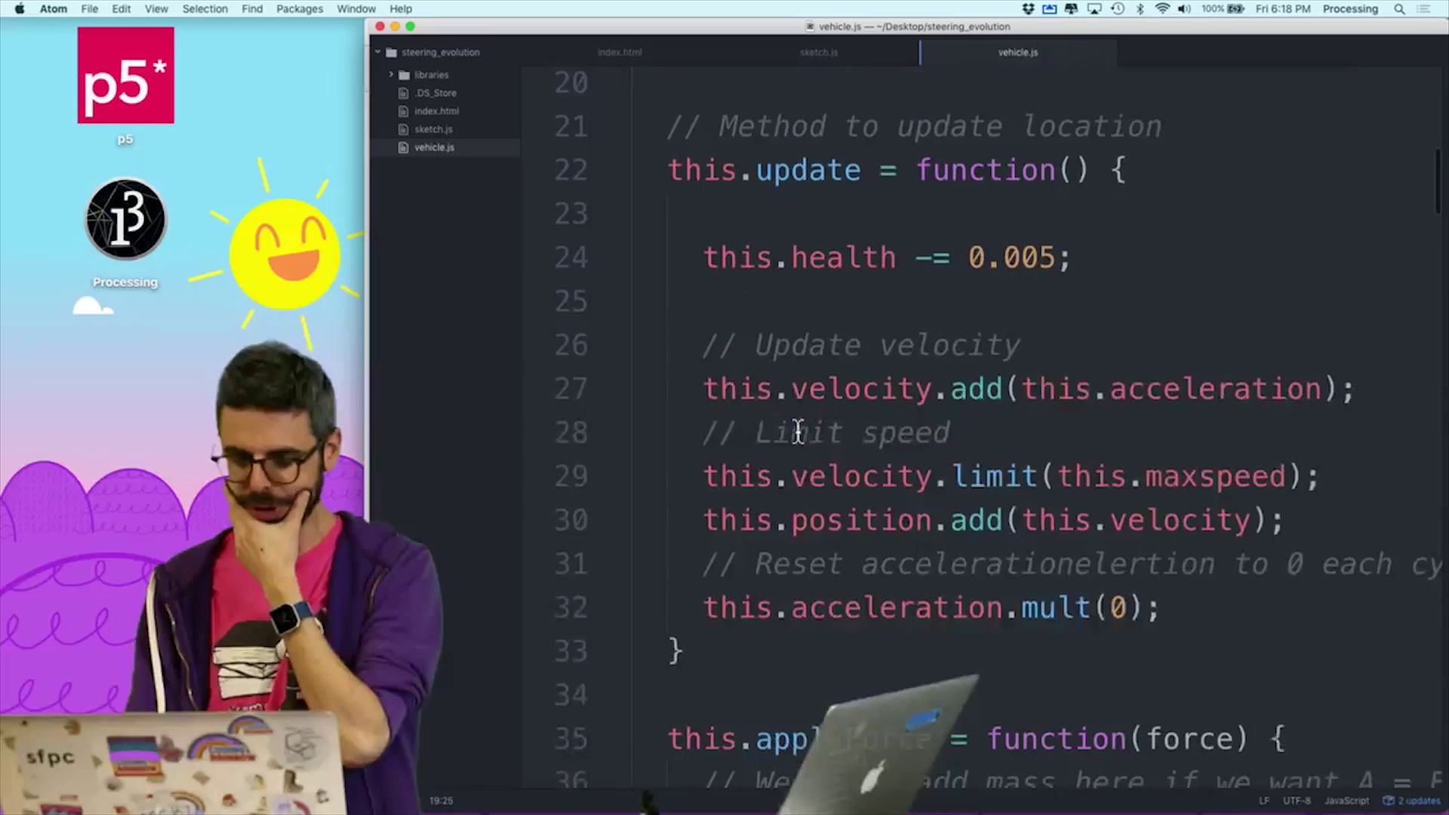
scroll(798, 431, "down", 2)
scroll(797, 431, "down", 2)
scroll(797, 430, "down", 2)
scroll(798, 431, "down", 1)
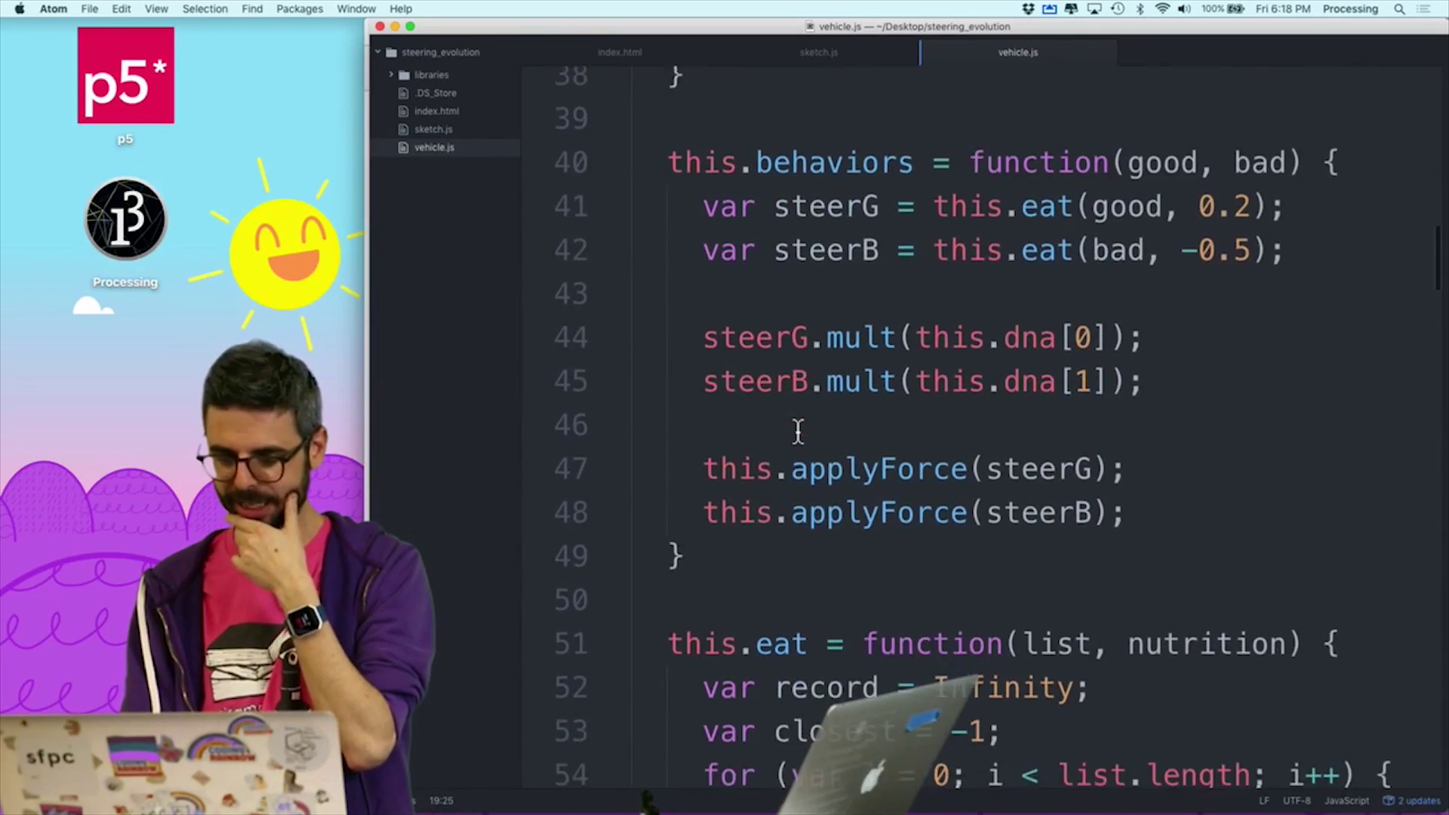
scroll(798, 430, "down", 2)
scroll(797, 430, "down", 2)
scroll(797, 430, "down", 1)
scroll(815, 482, "down", 2)
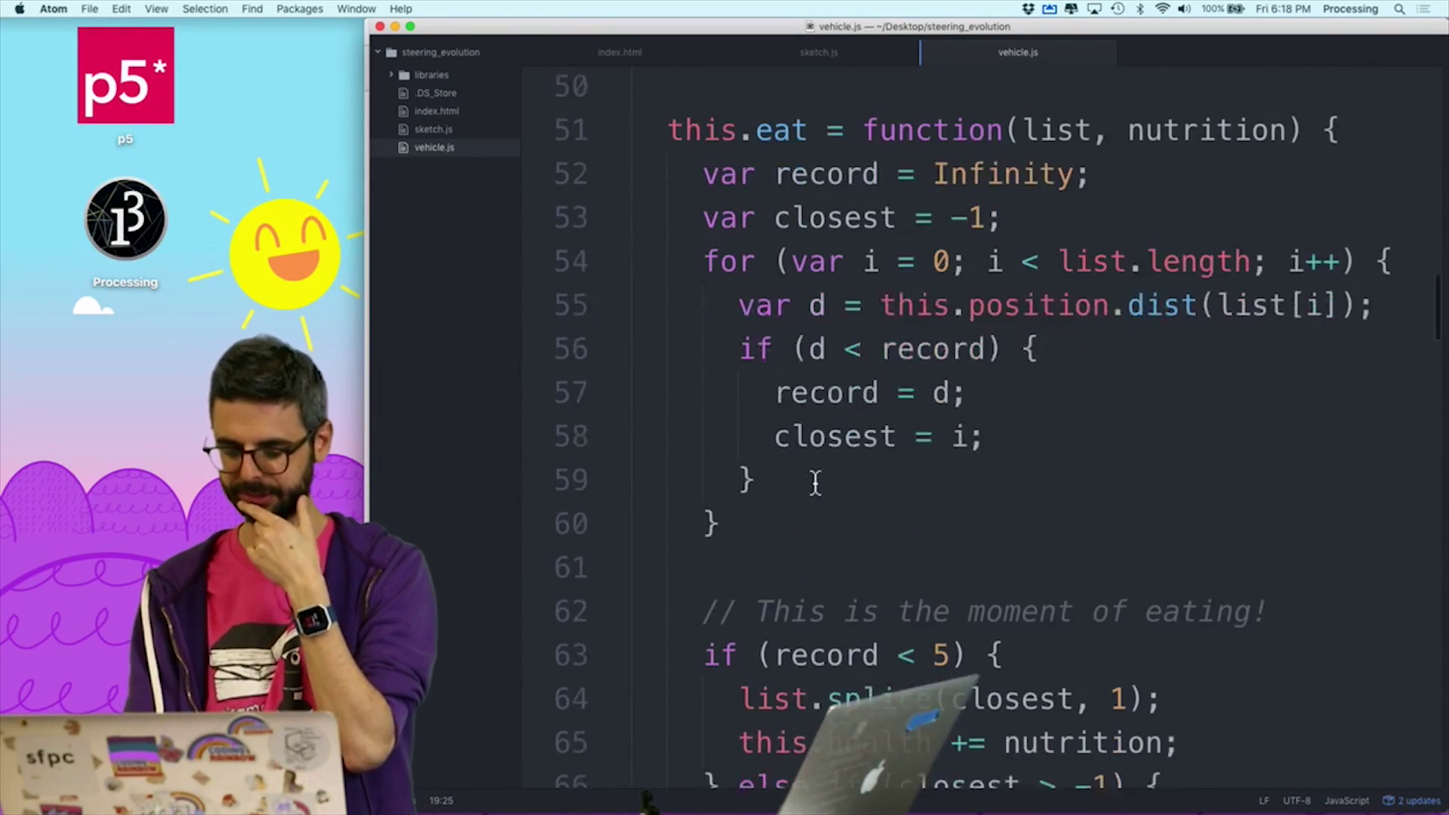
scroll(816, 483, "down", 3)
scroll(815, 482, "up", 1)
scroll(815, 482, "up", 1)
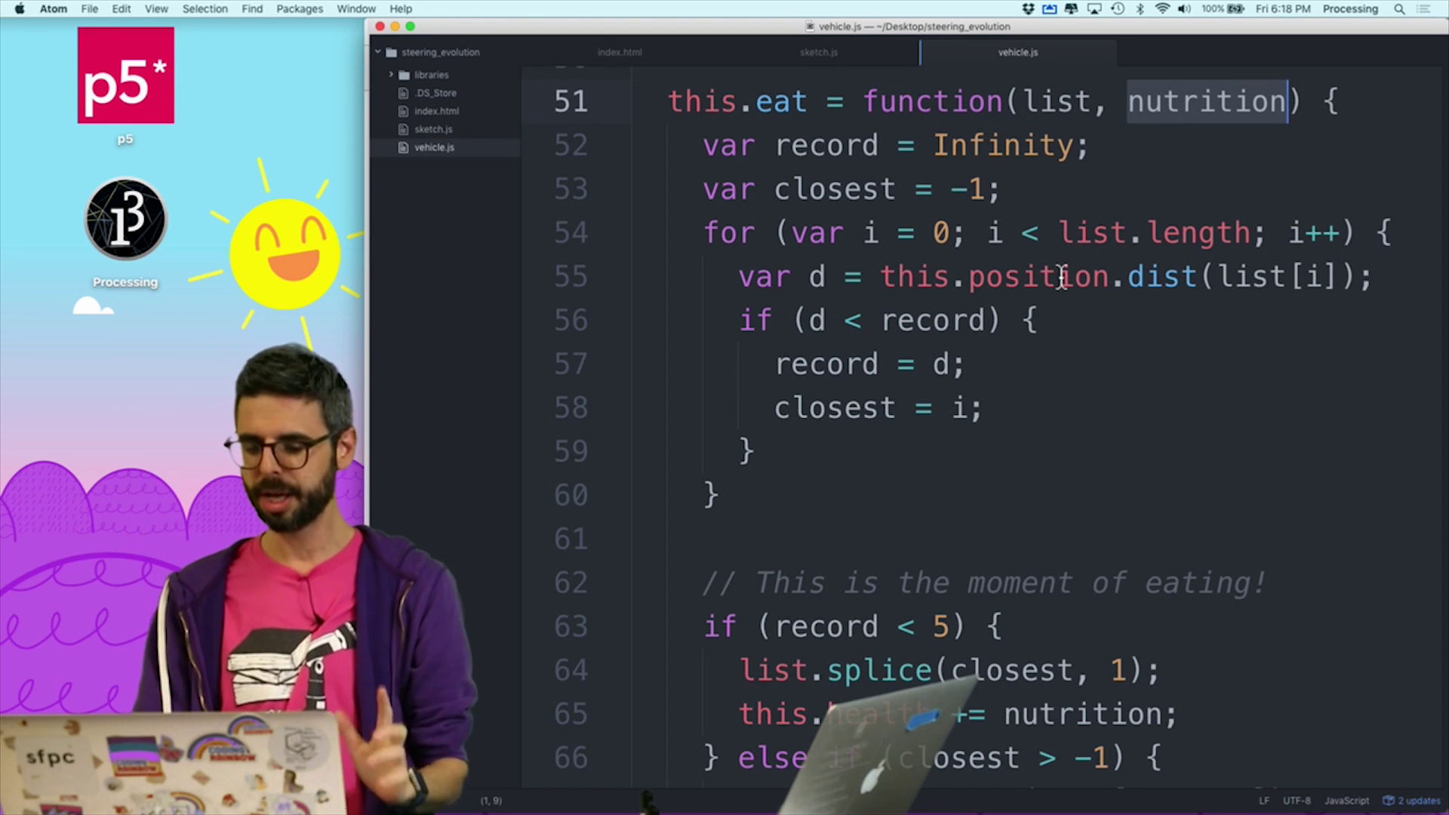
Add a perception parameter to eat() and require 'd < record && d < perception' on line 56, then save.
double_click(822, 322)
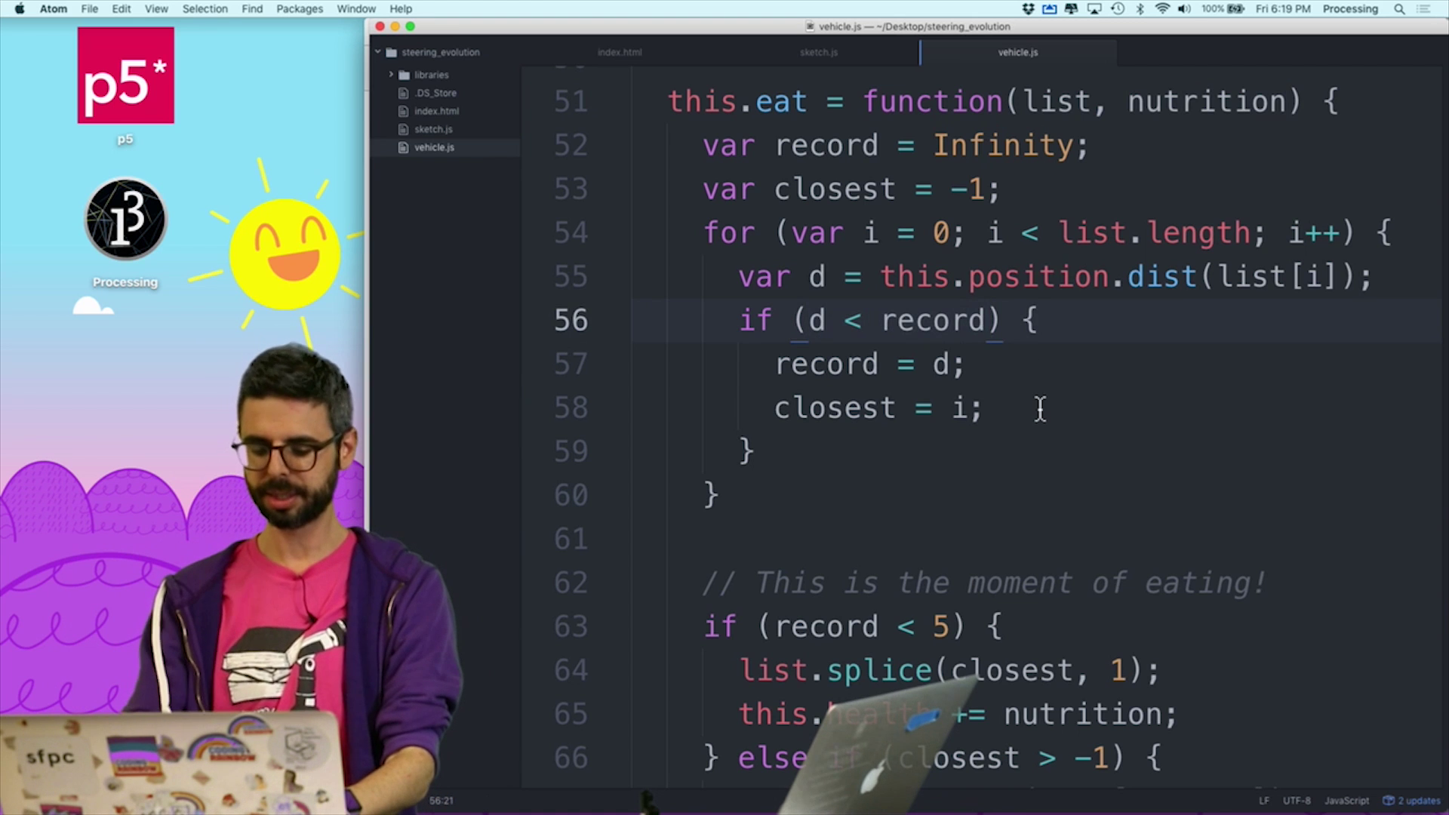
type("&&d <")
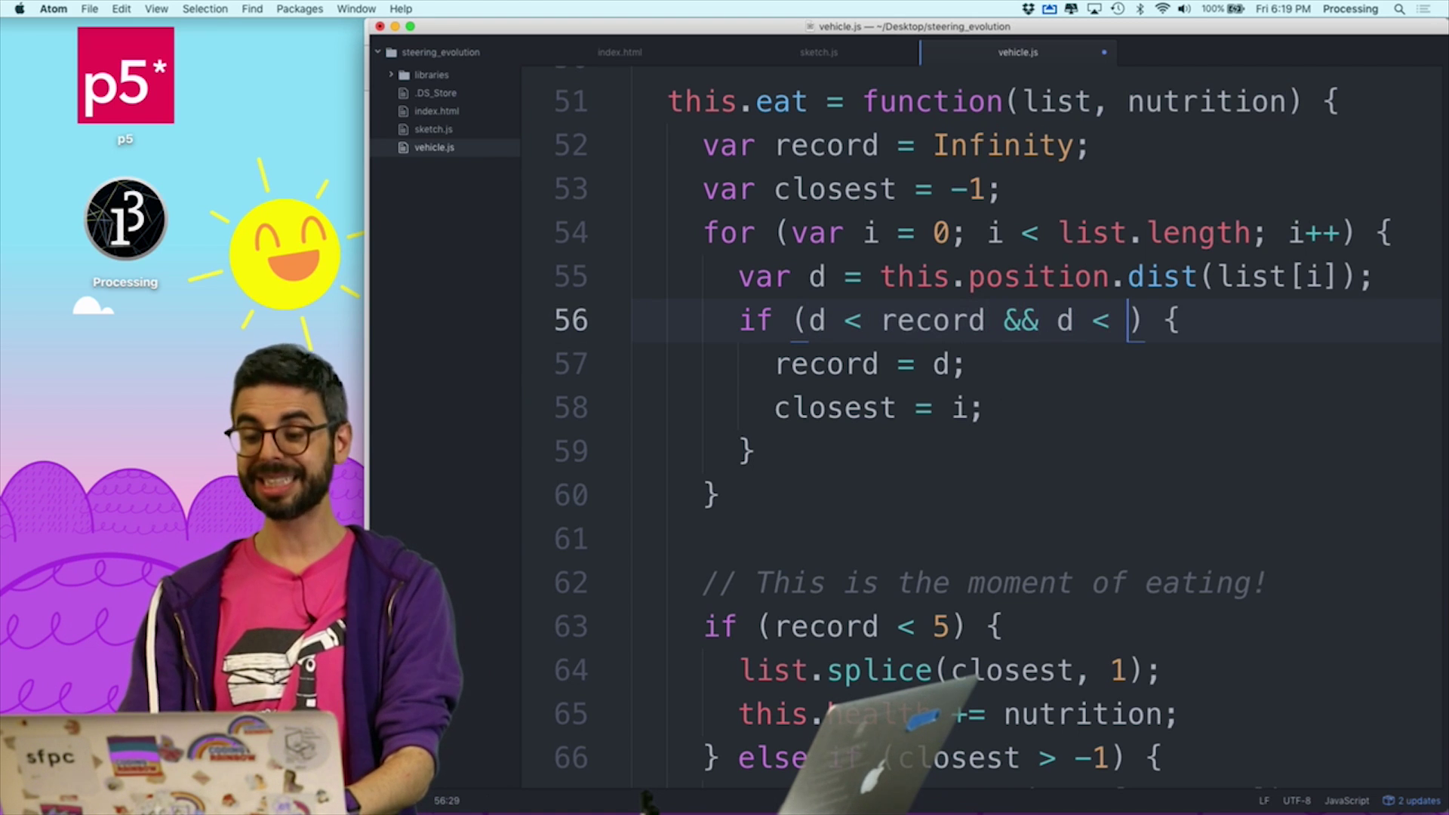
type("this.dna[2")
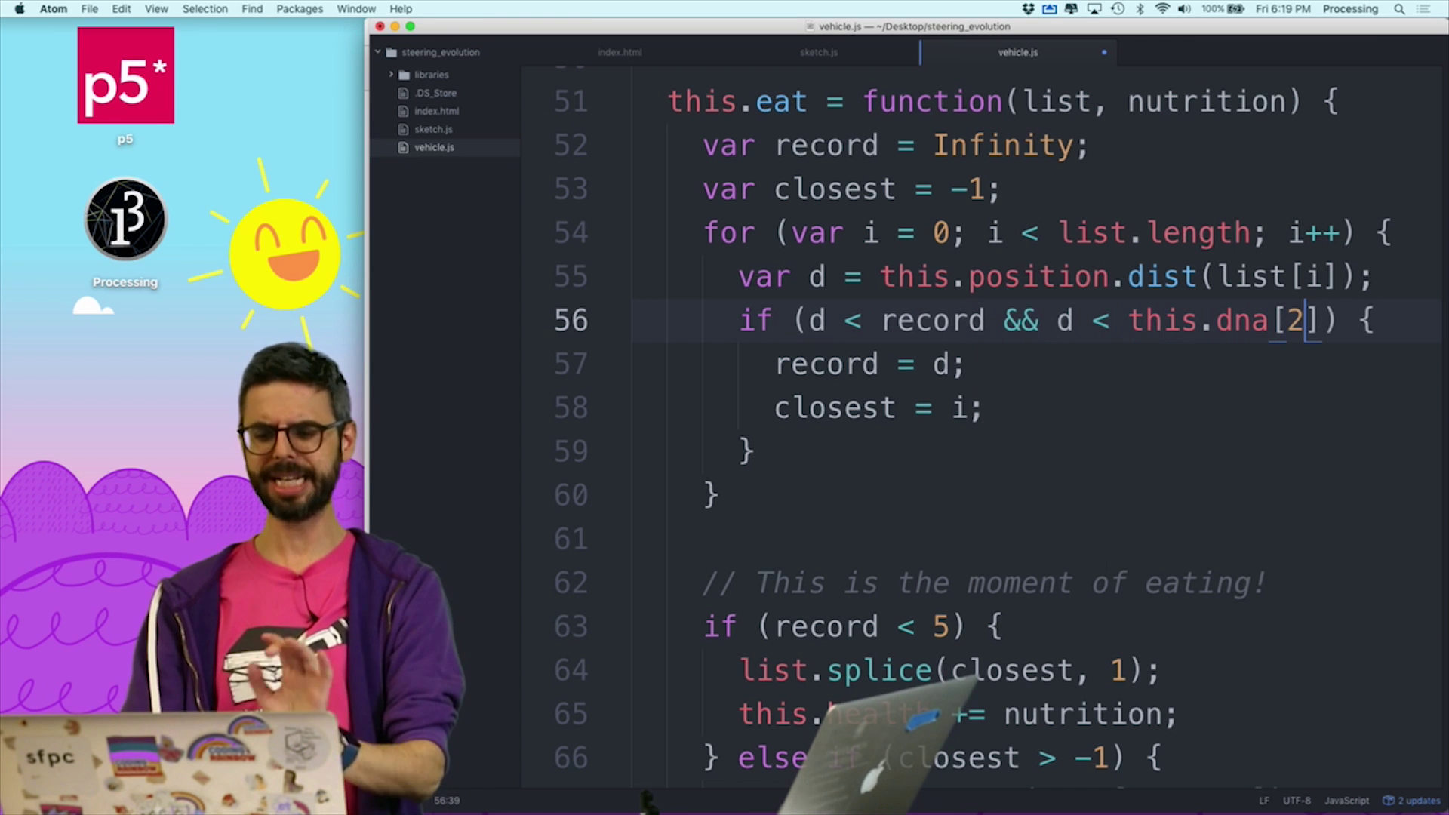
key("Right")
key("Right")
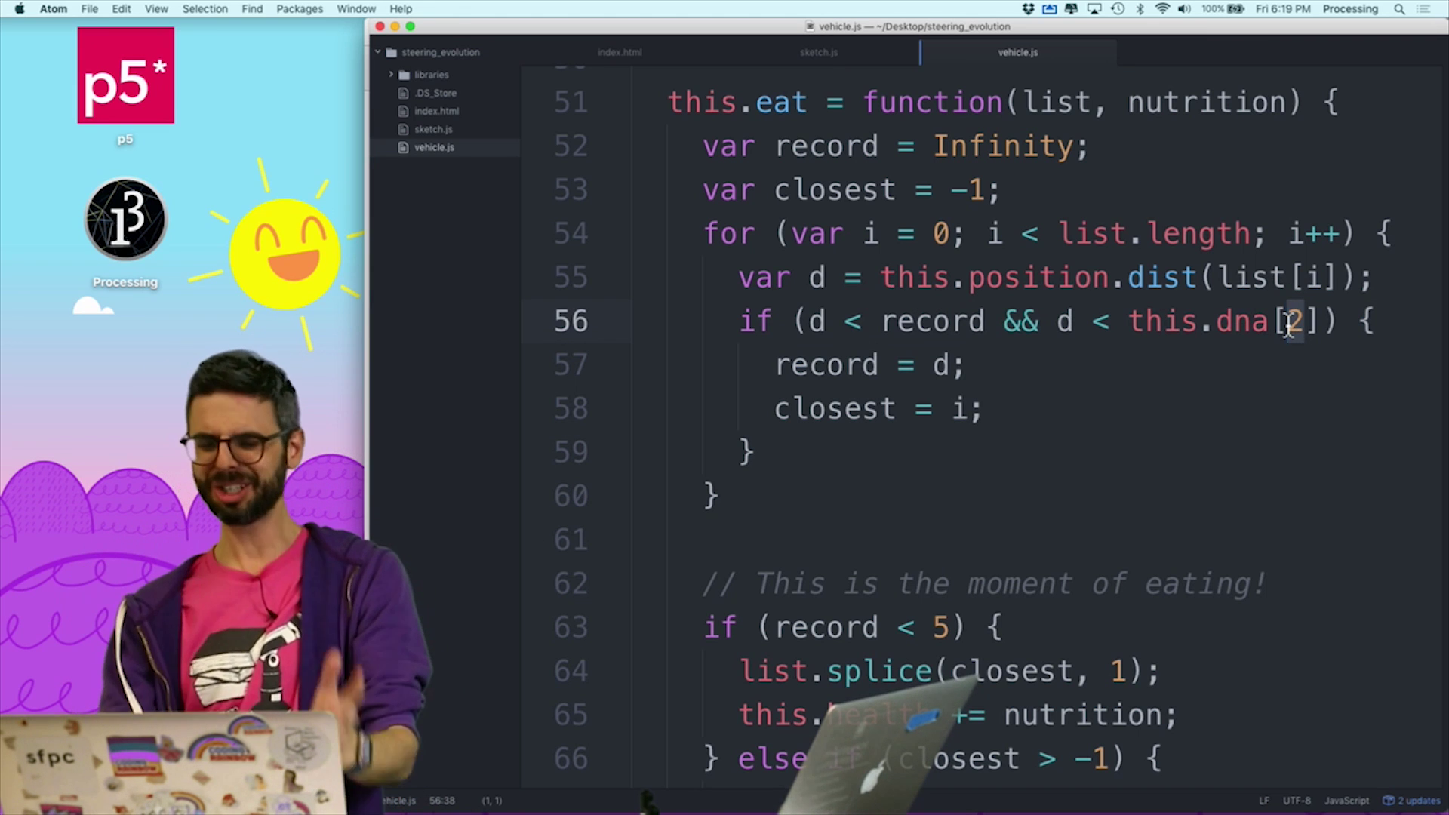
type(", ")
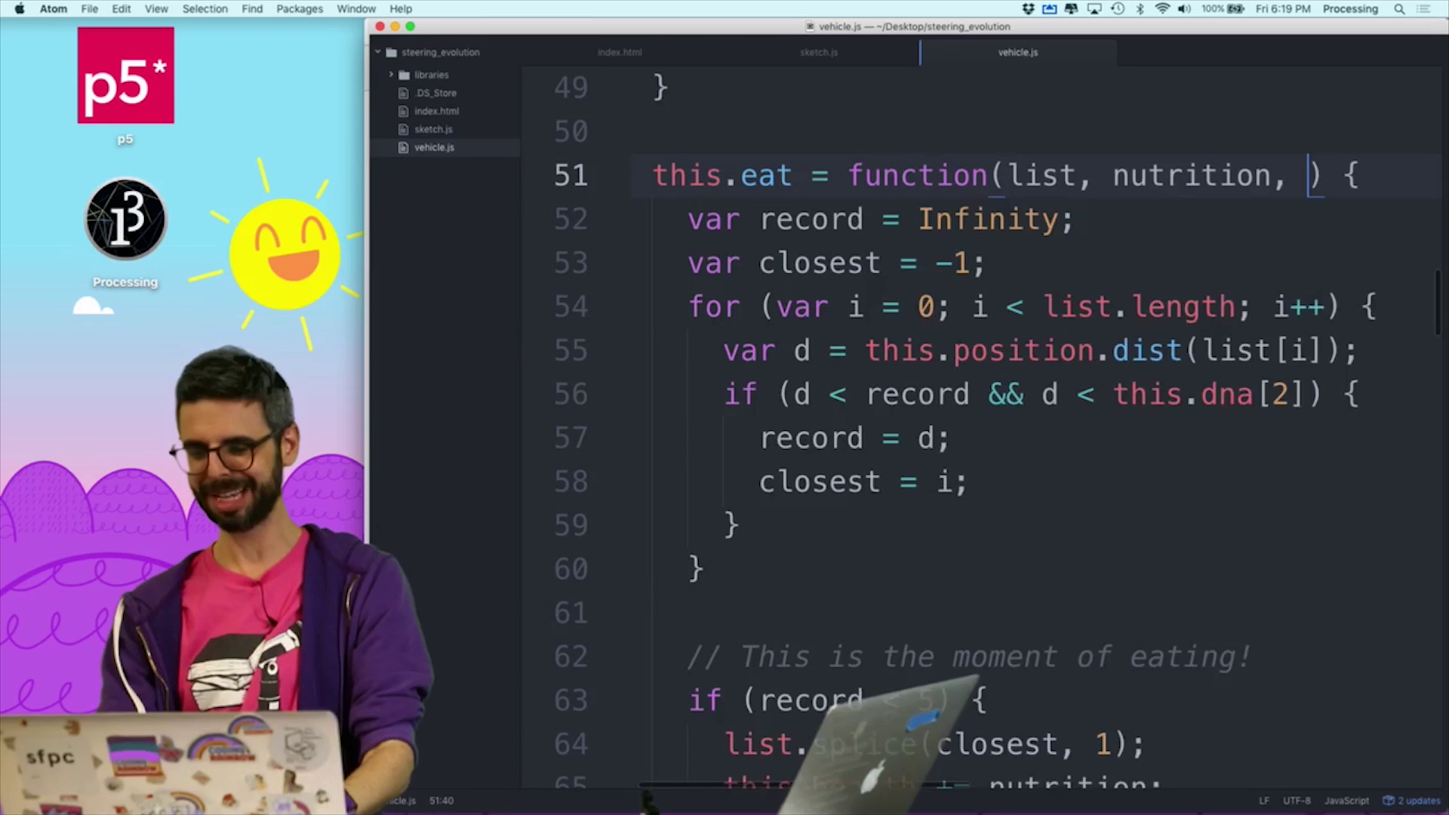
type("index")
key("super+s")
left_click(1204, 394)
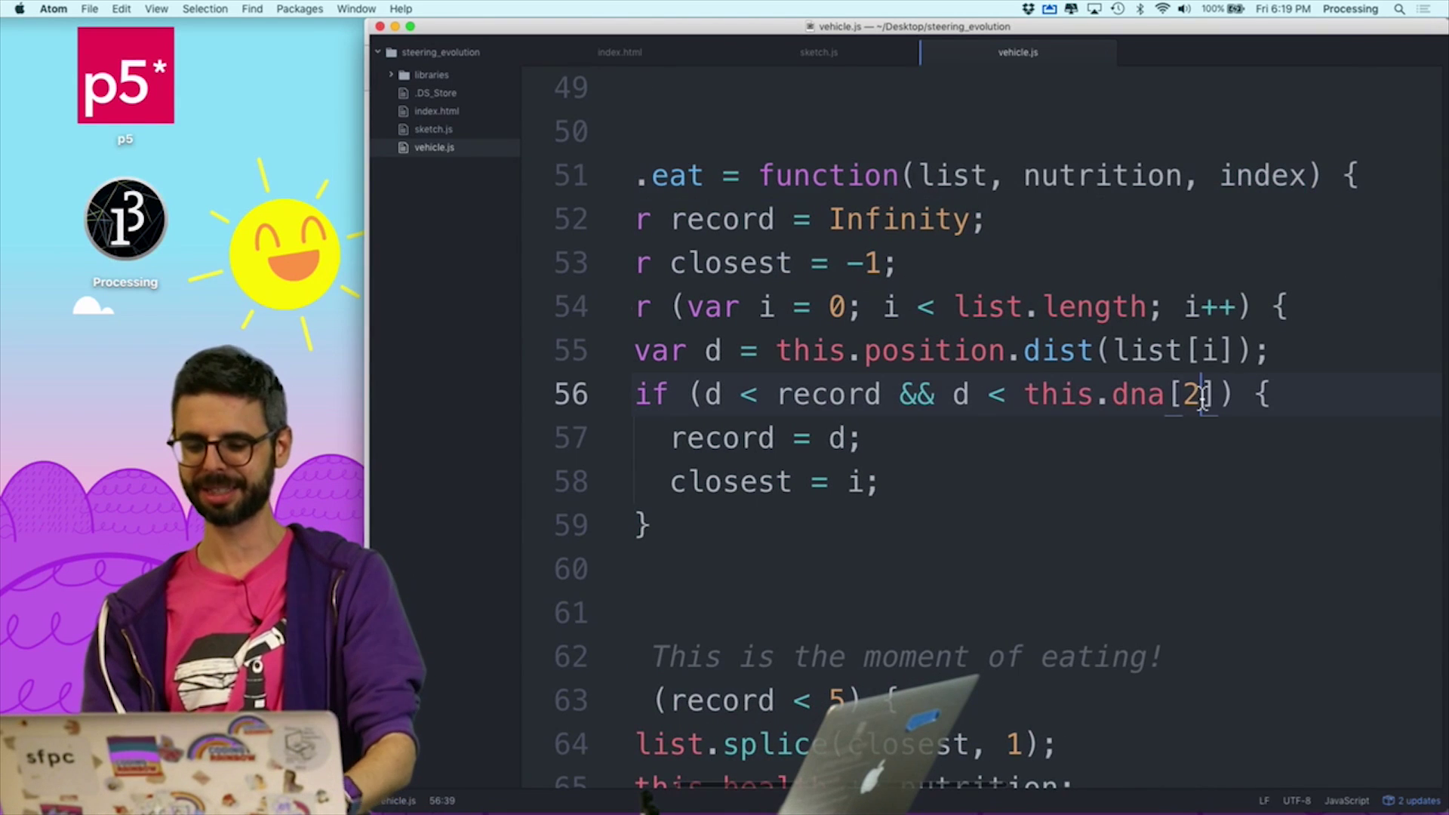
type("index")
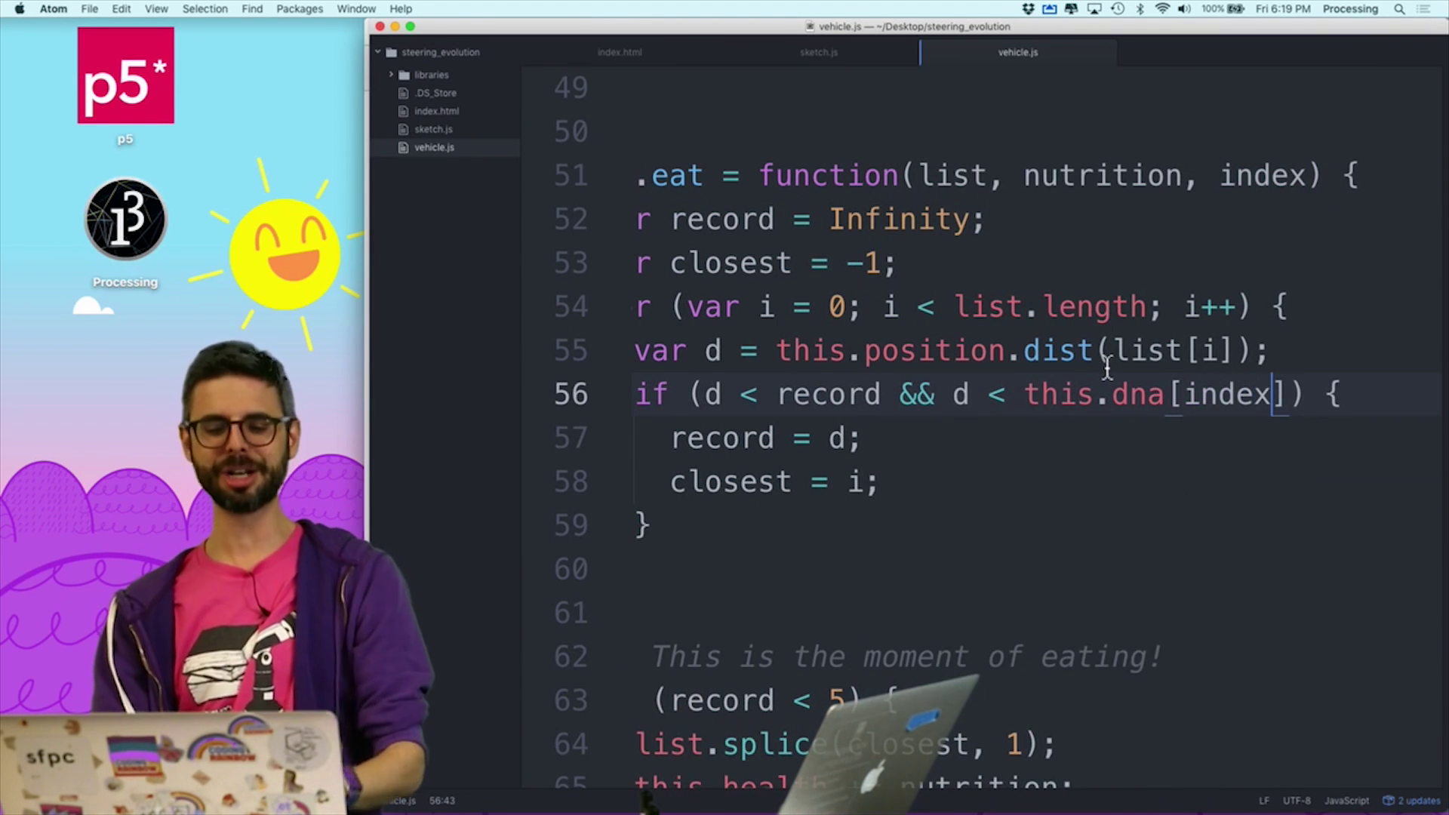
scroll(1107, 365, "left", 3)
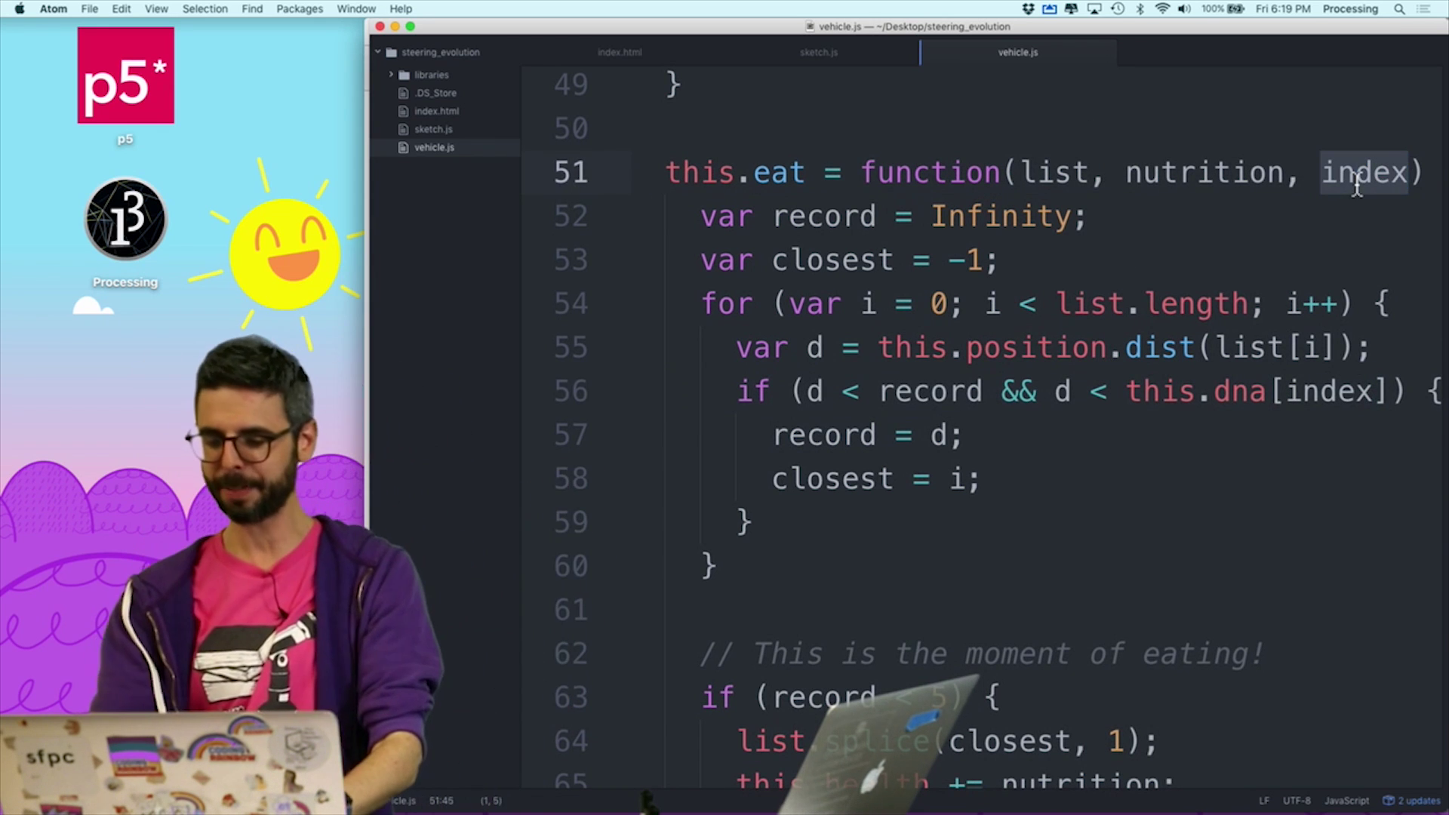
type("perception")
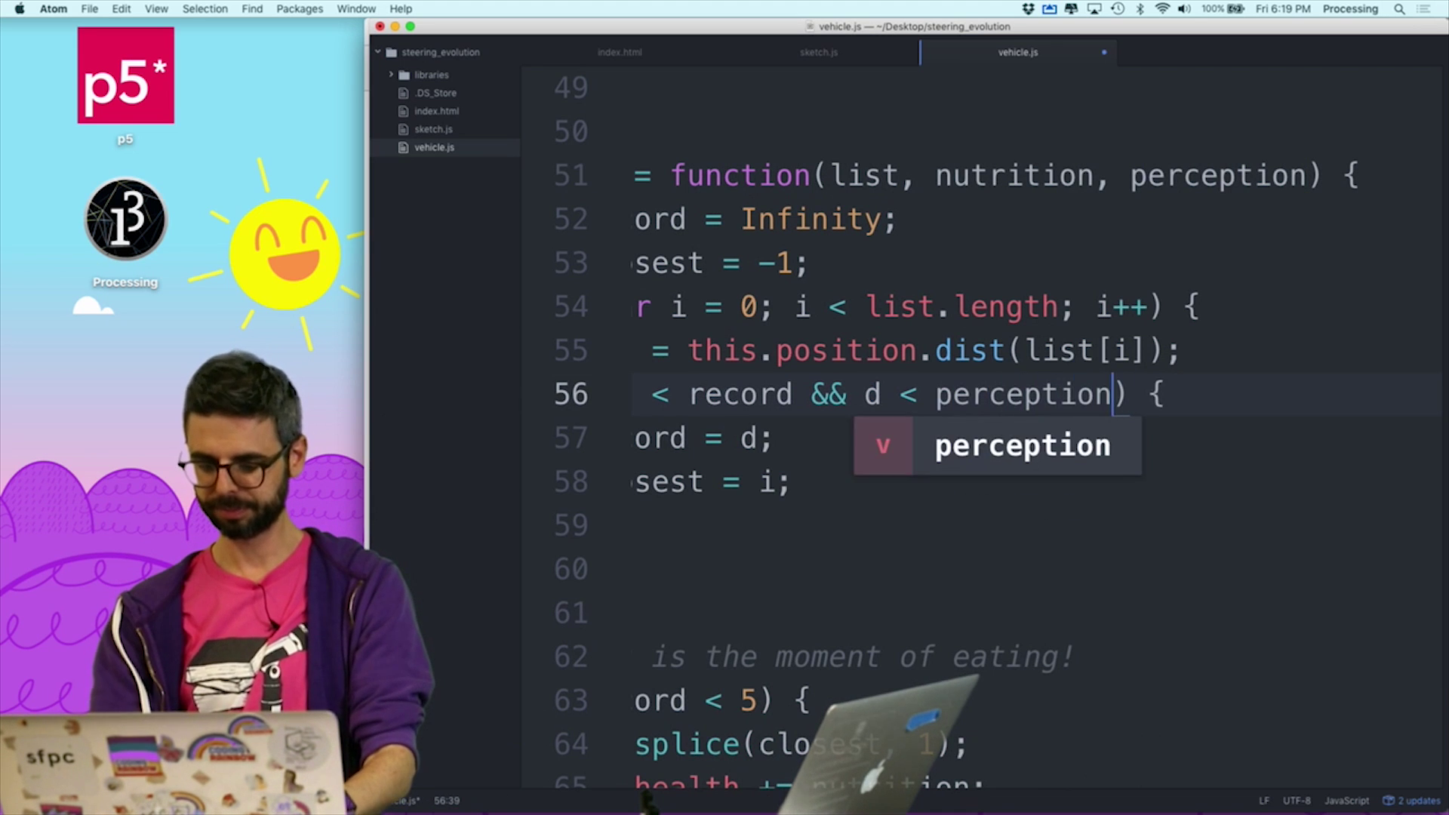
key("Escape")
scroll(997, 453, "left", 3)
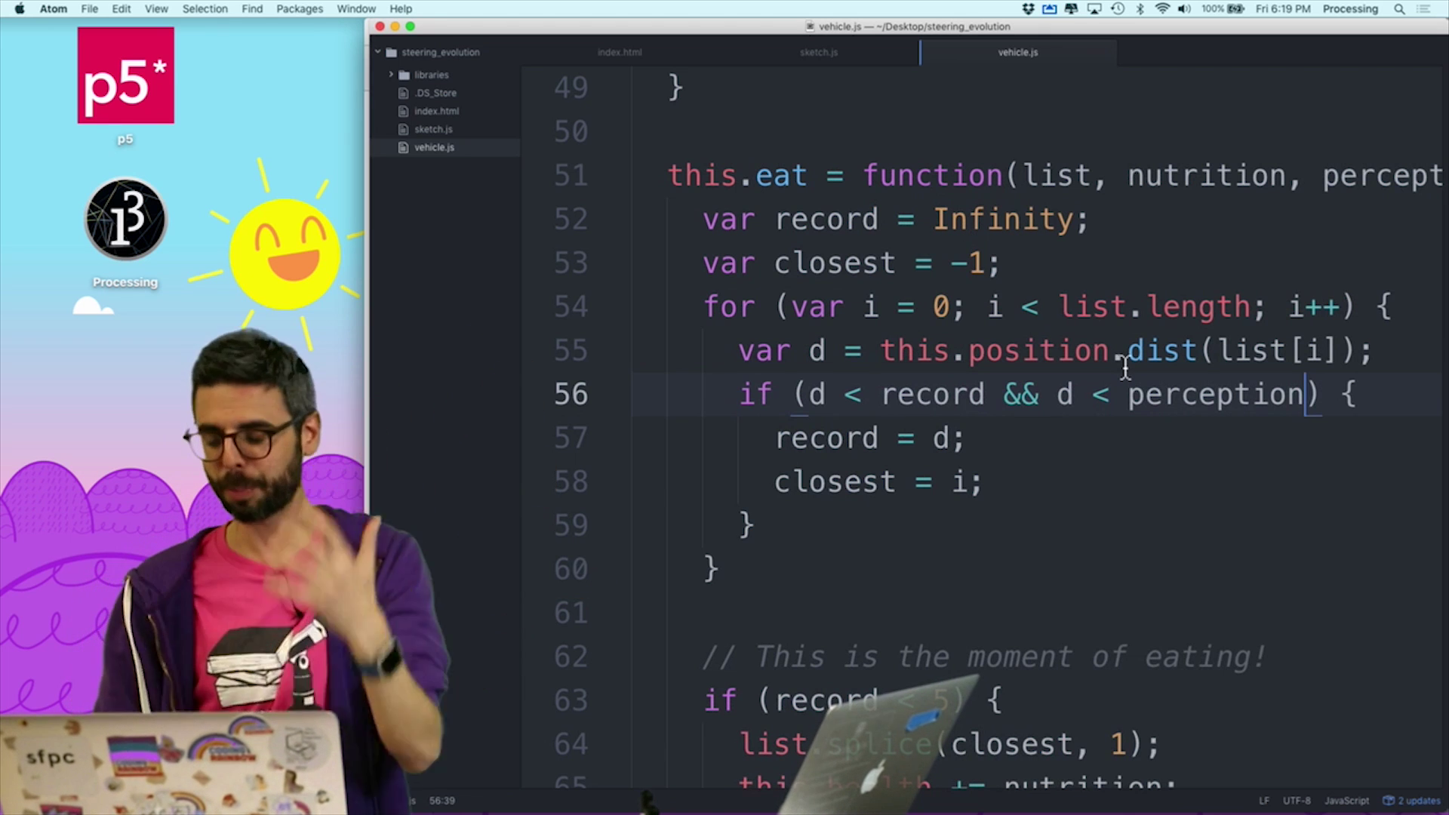
scroll(1125, 362, "up", 1)
scroll(1125, 362, "up", 4)
scroll(1125, 363, "up", 2)
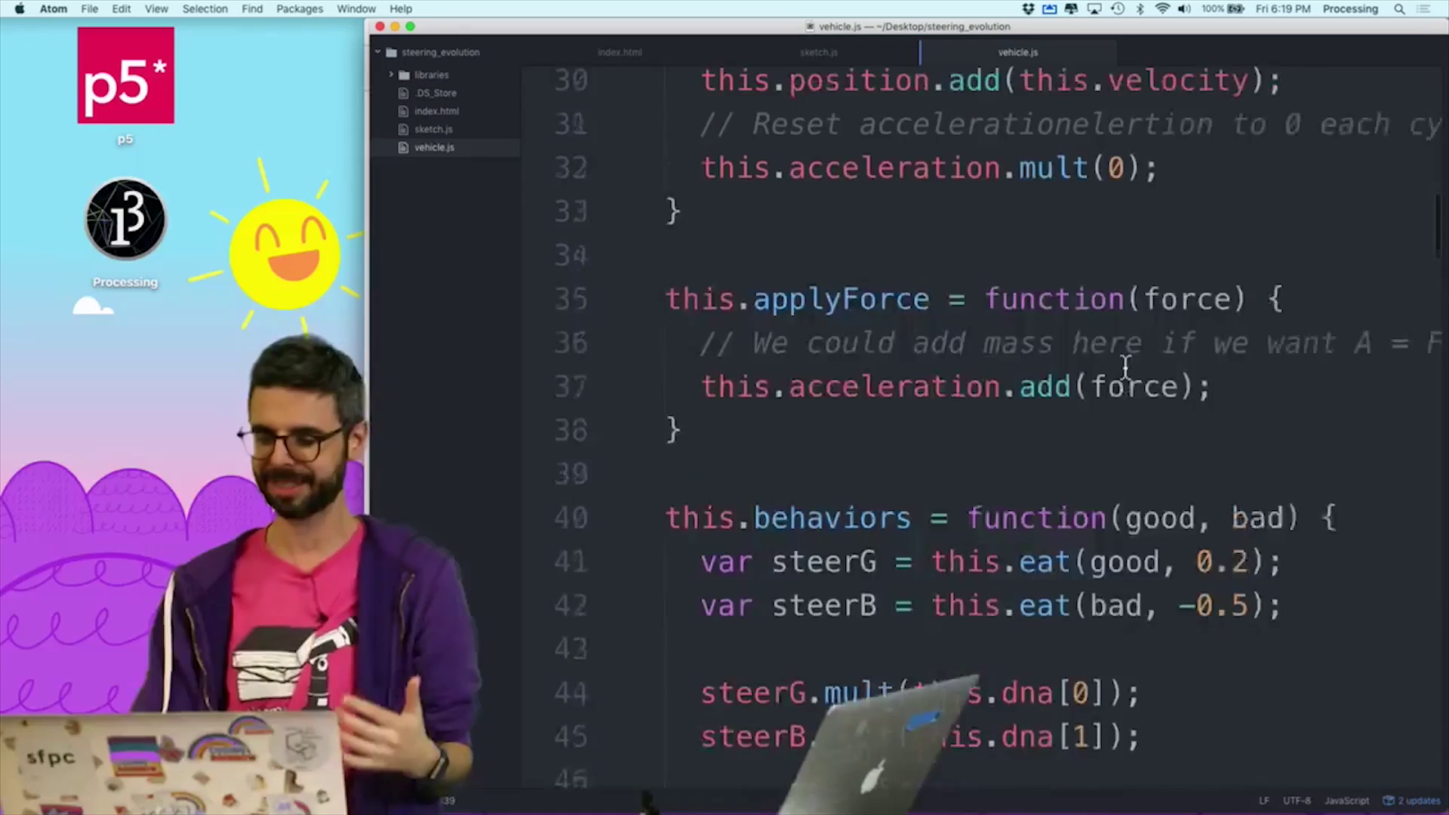
scroll(1125, 362, "up", 3)
scroll(1124, 362, "up", 2)
scroll(1125, 362, "up", 1)
scroll(1125, 364, "down", 1)
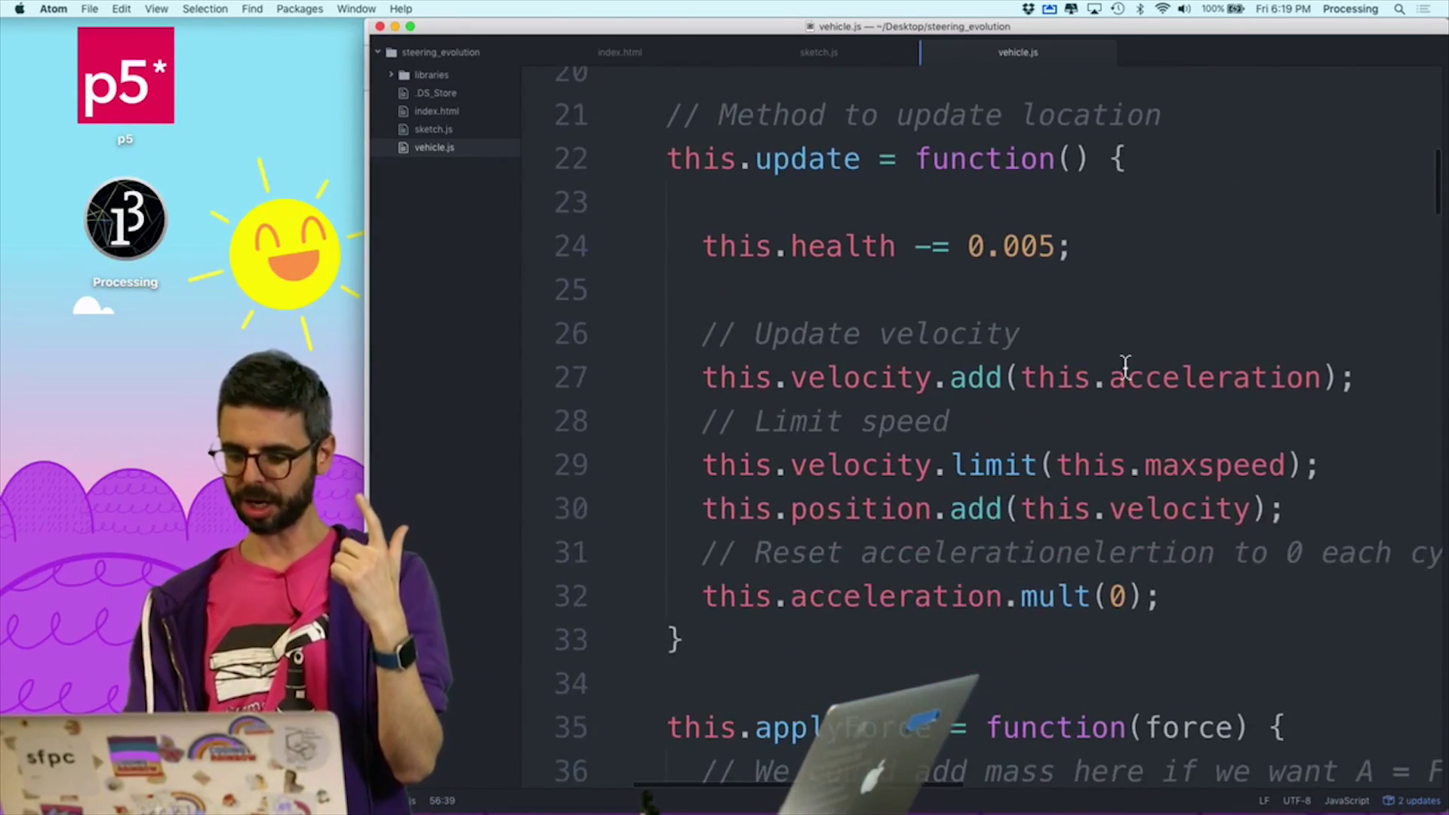
scroll(1124, 366, "up", 3)
scroll(1125, 365, "up", 1)
scroll(1124, 365, "up", 1)
scroll(1125, 365, "down", 6)
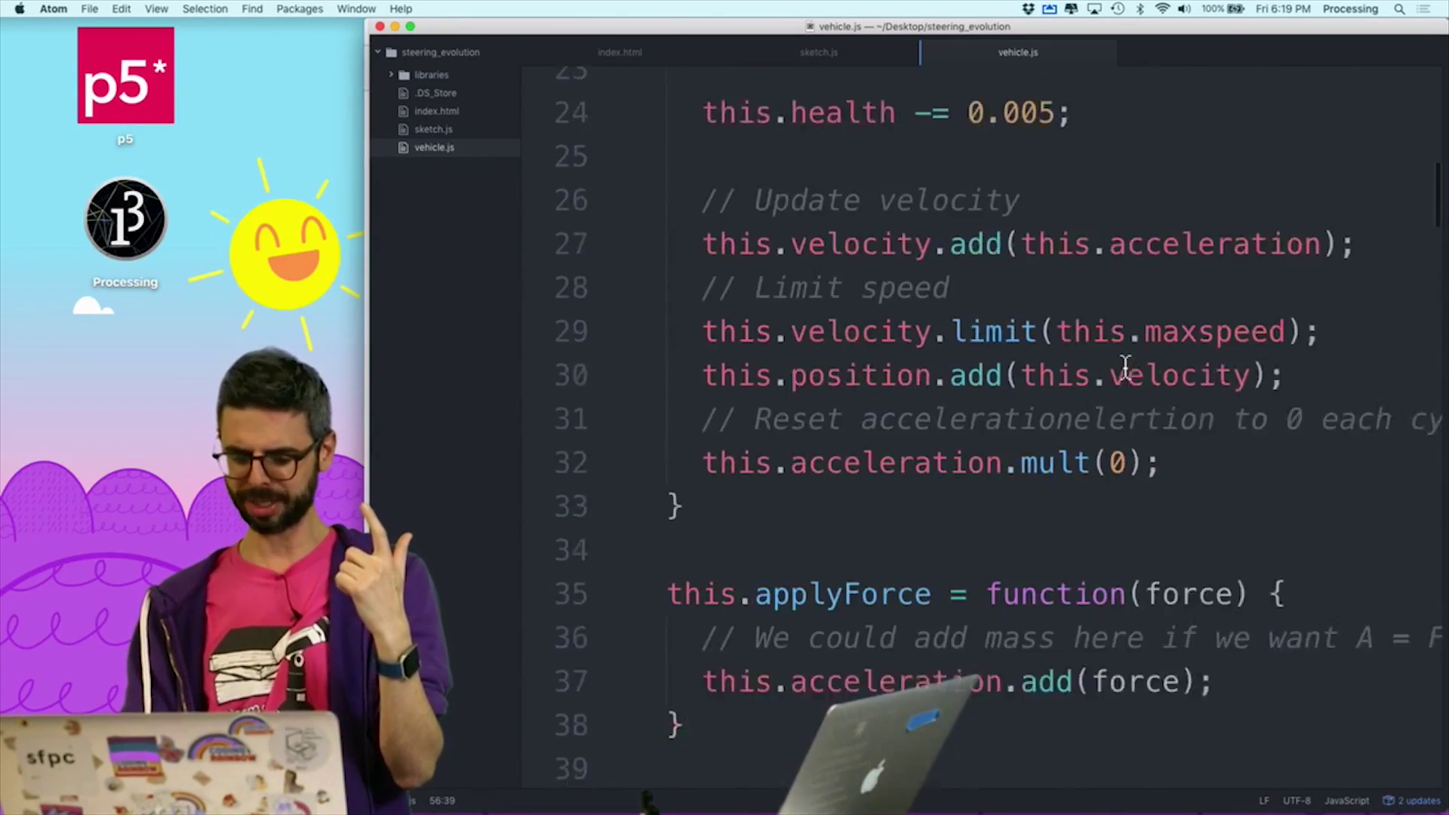
scroll(1124, 365, "down", 3)
scroll(1125, 365, "down", 3)
scroll(1125, 365, "down", 1)
scroll(1140, 345, "up", 1)
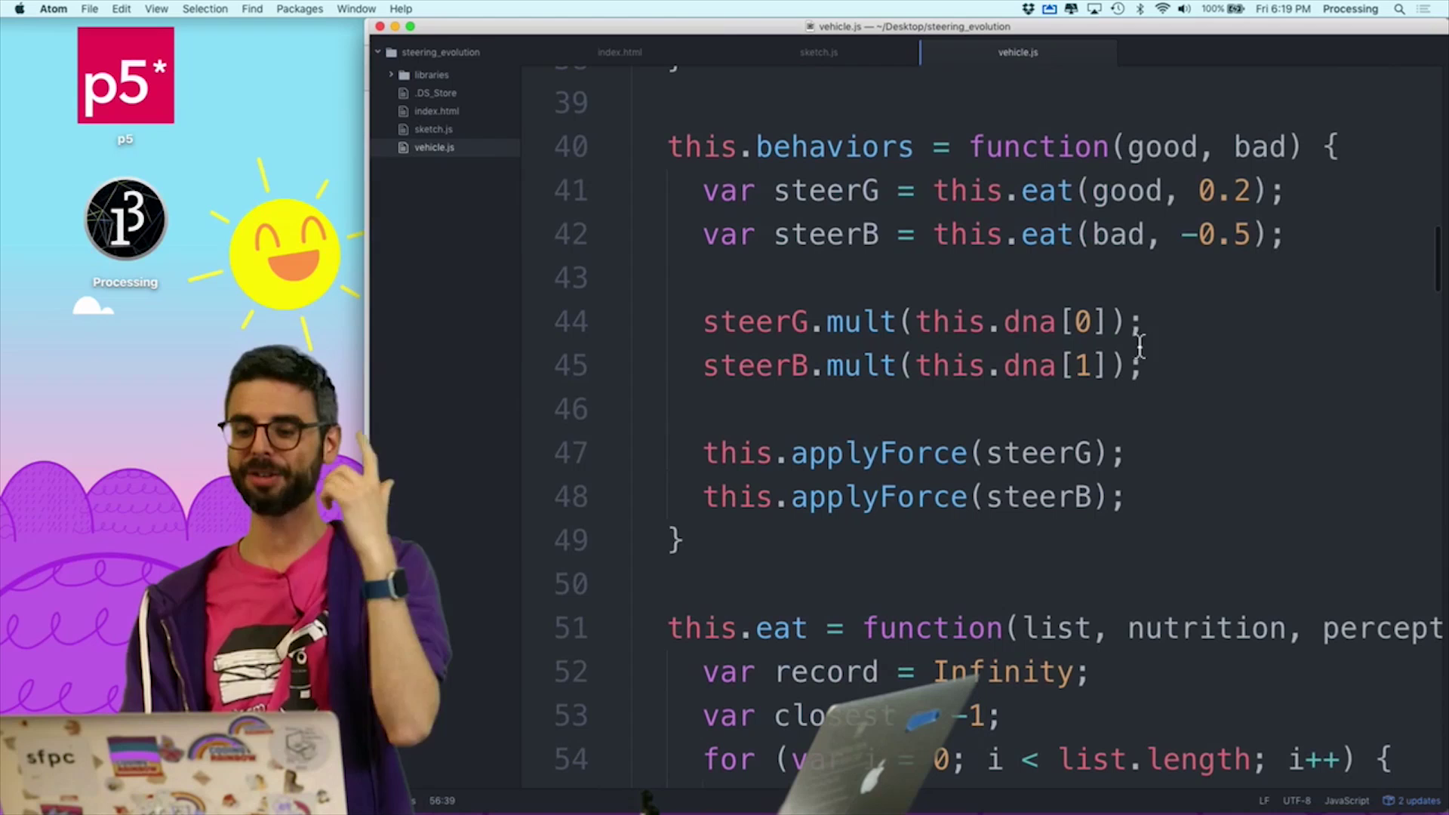
type(", th")
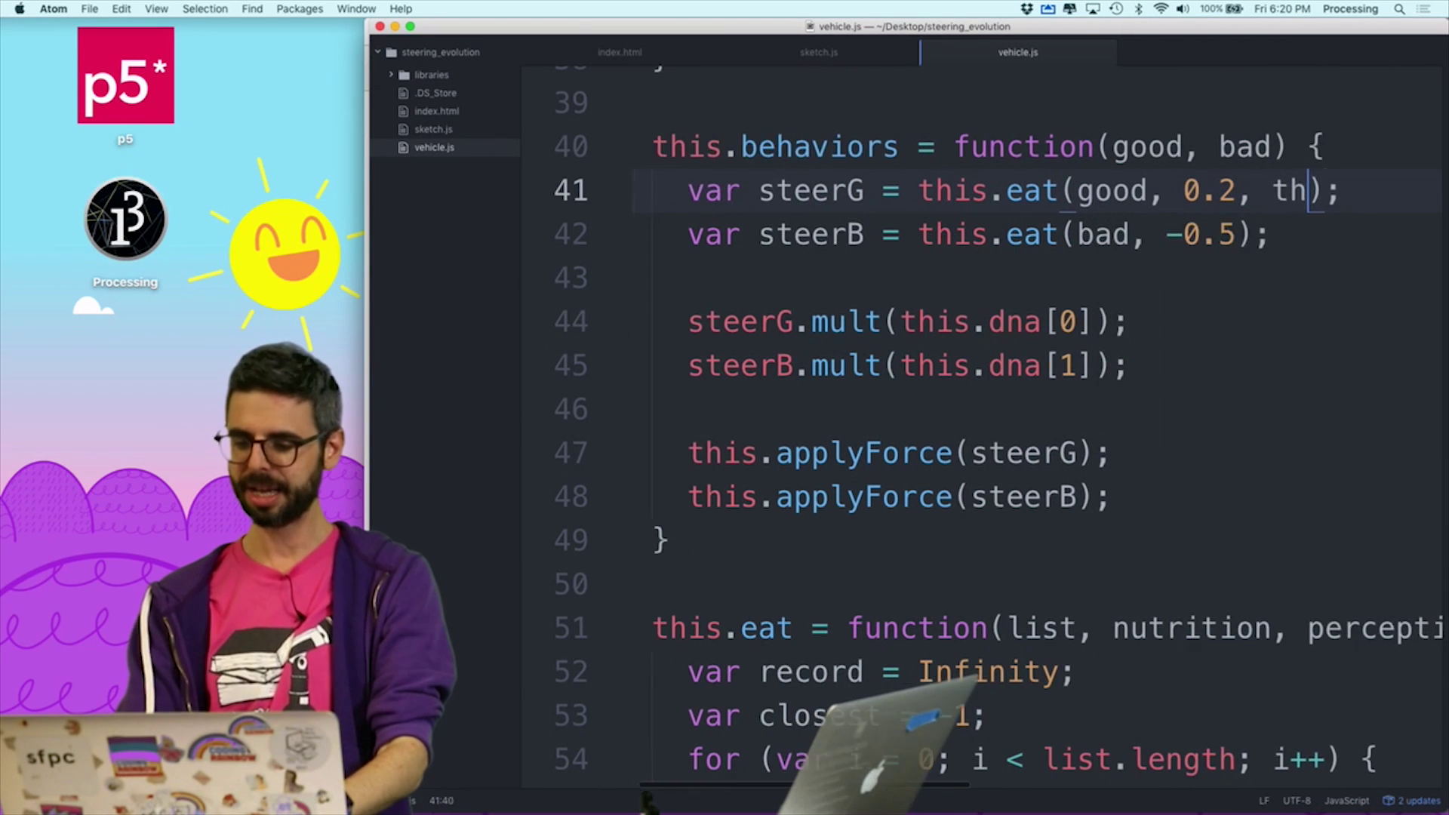
type("is.dna[")
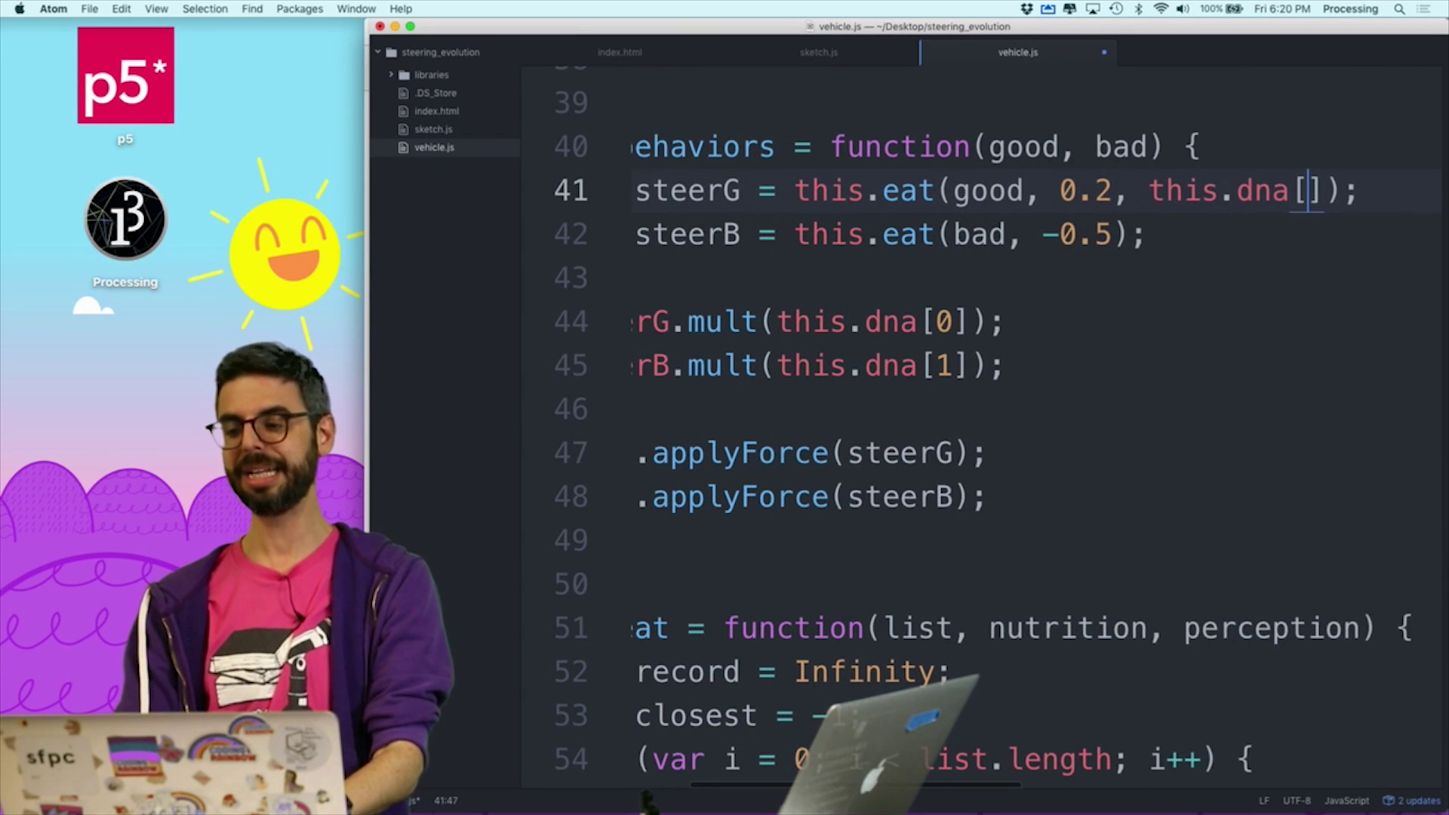
type("2]")
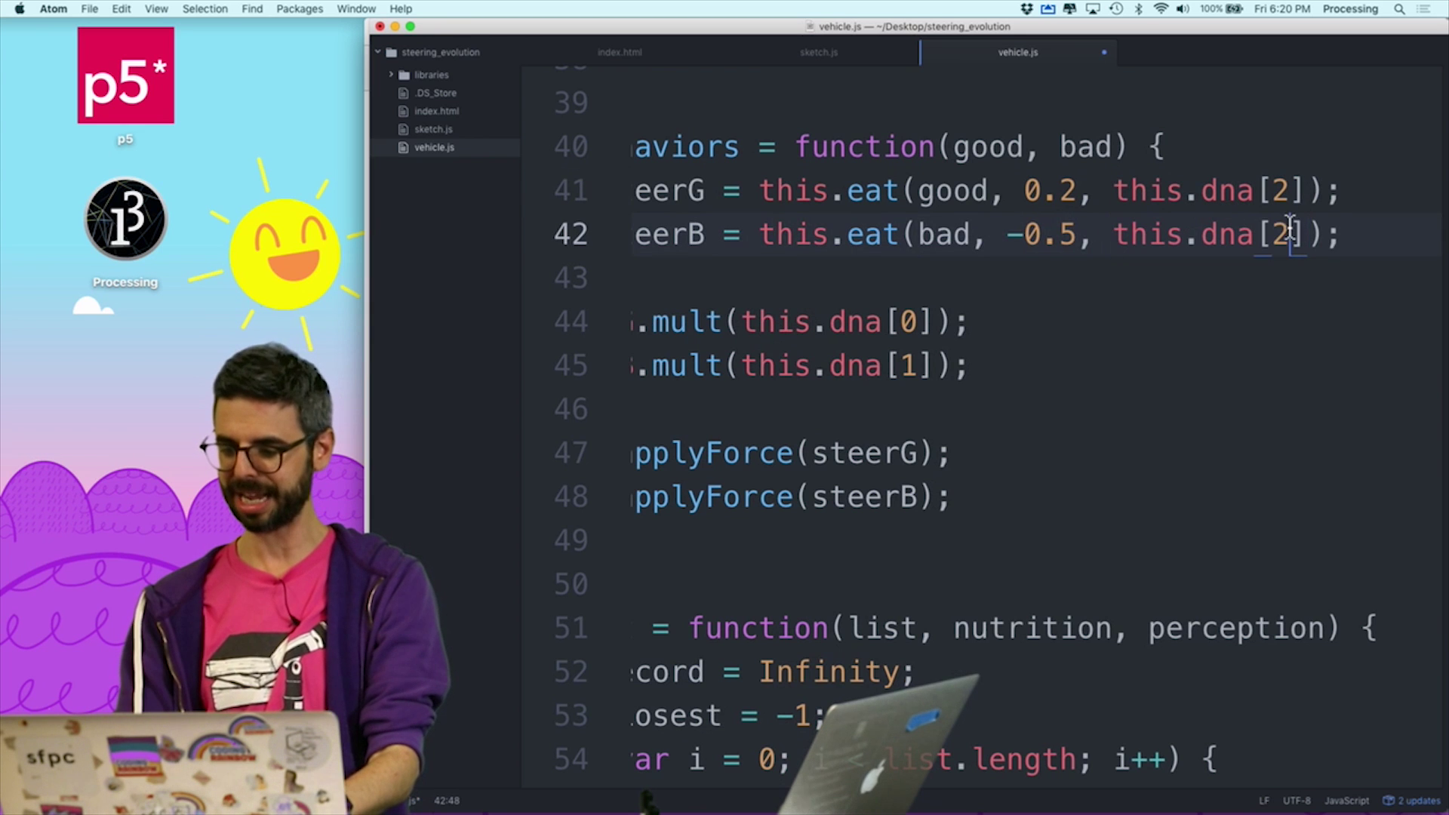
scroll(951, 329, "left", 3)
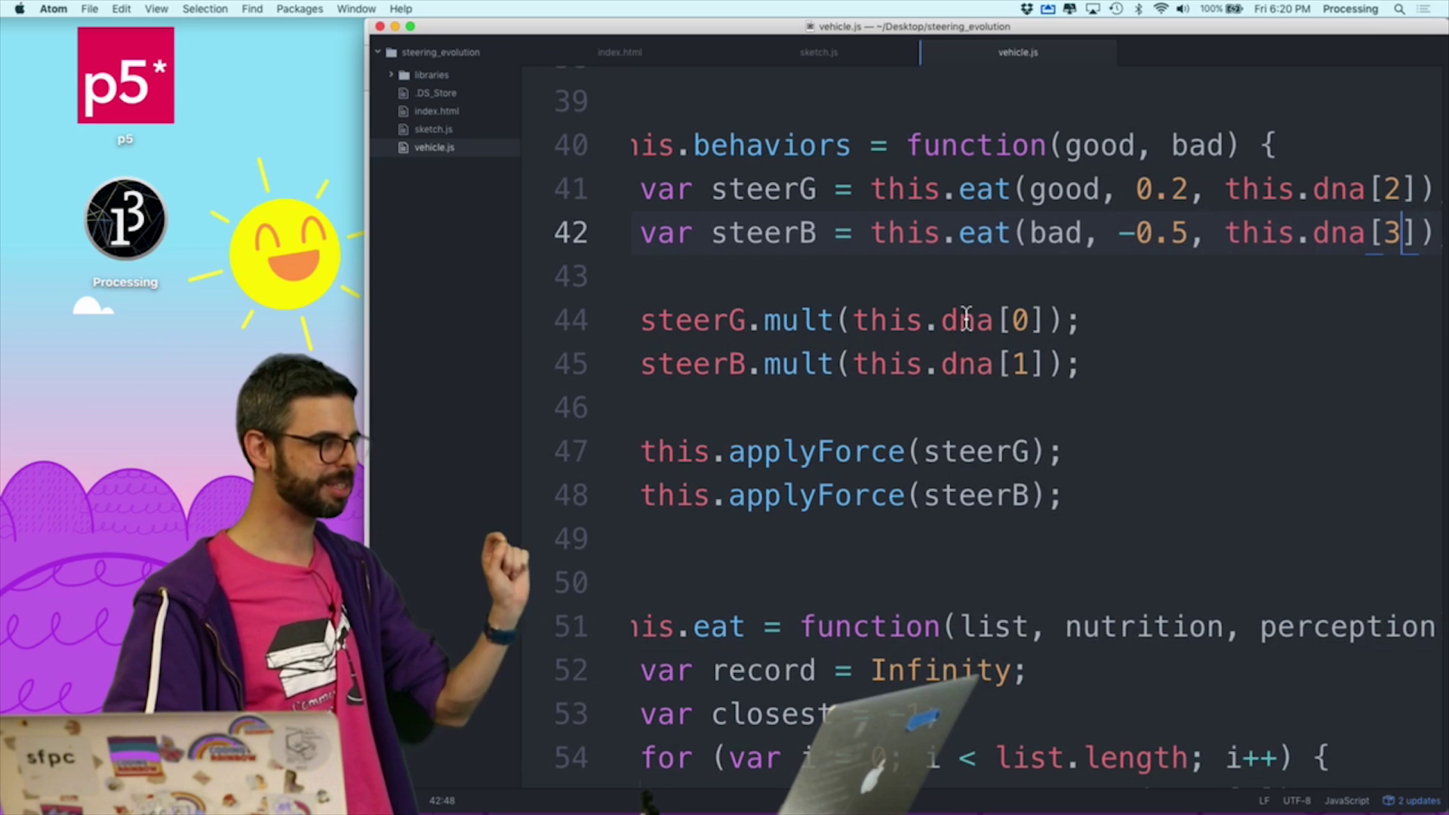
Highlight the dna weight, steerG, this, steerB, this.dna[2] and eat call in behaviors while explaining.
double_click(961, 321)
double_click(714, 322)
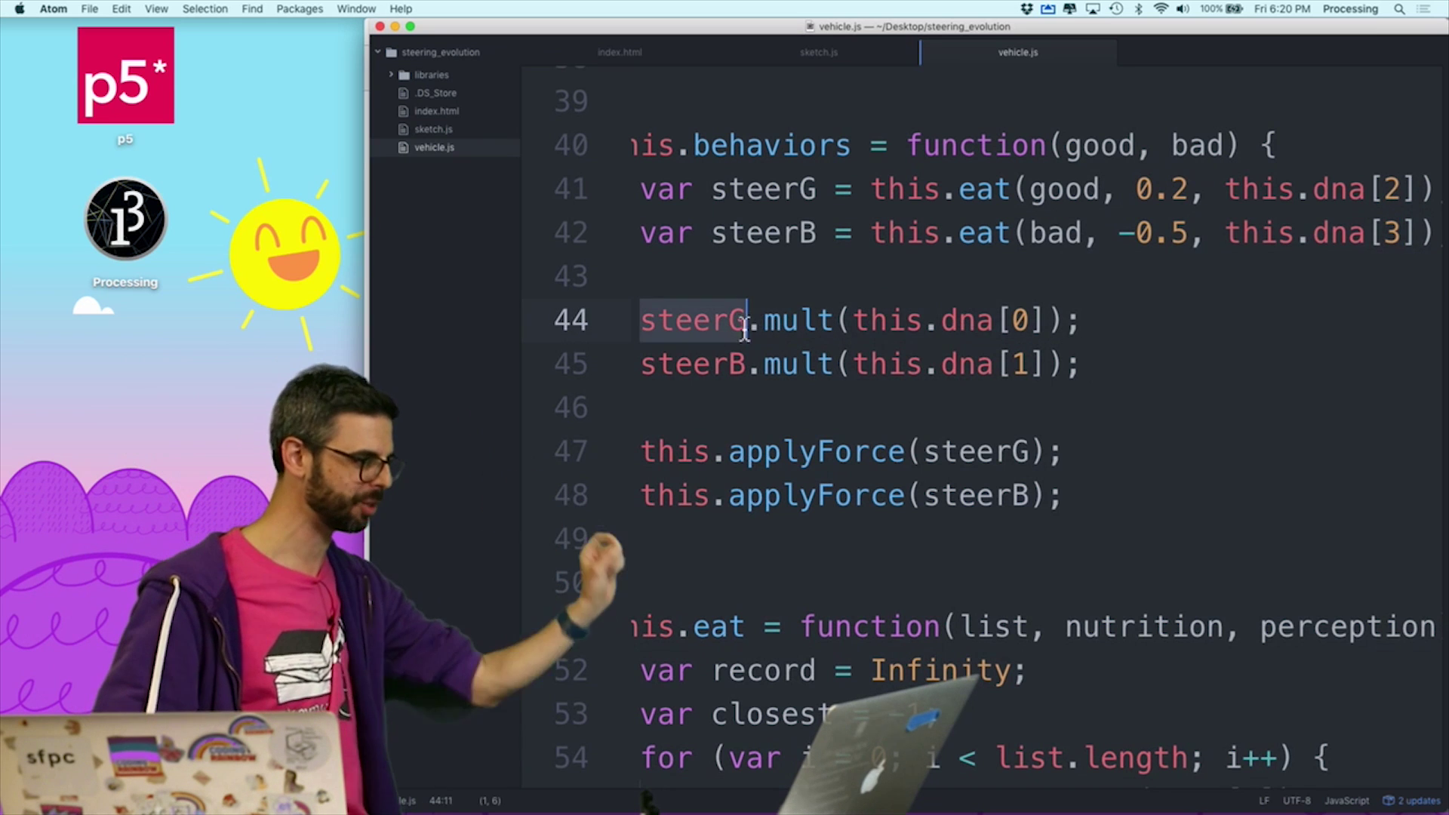
double_click(889, 323)
double_click(738, 365)
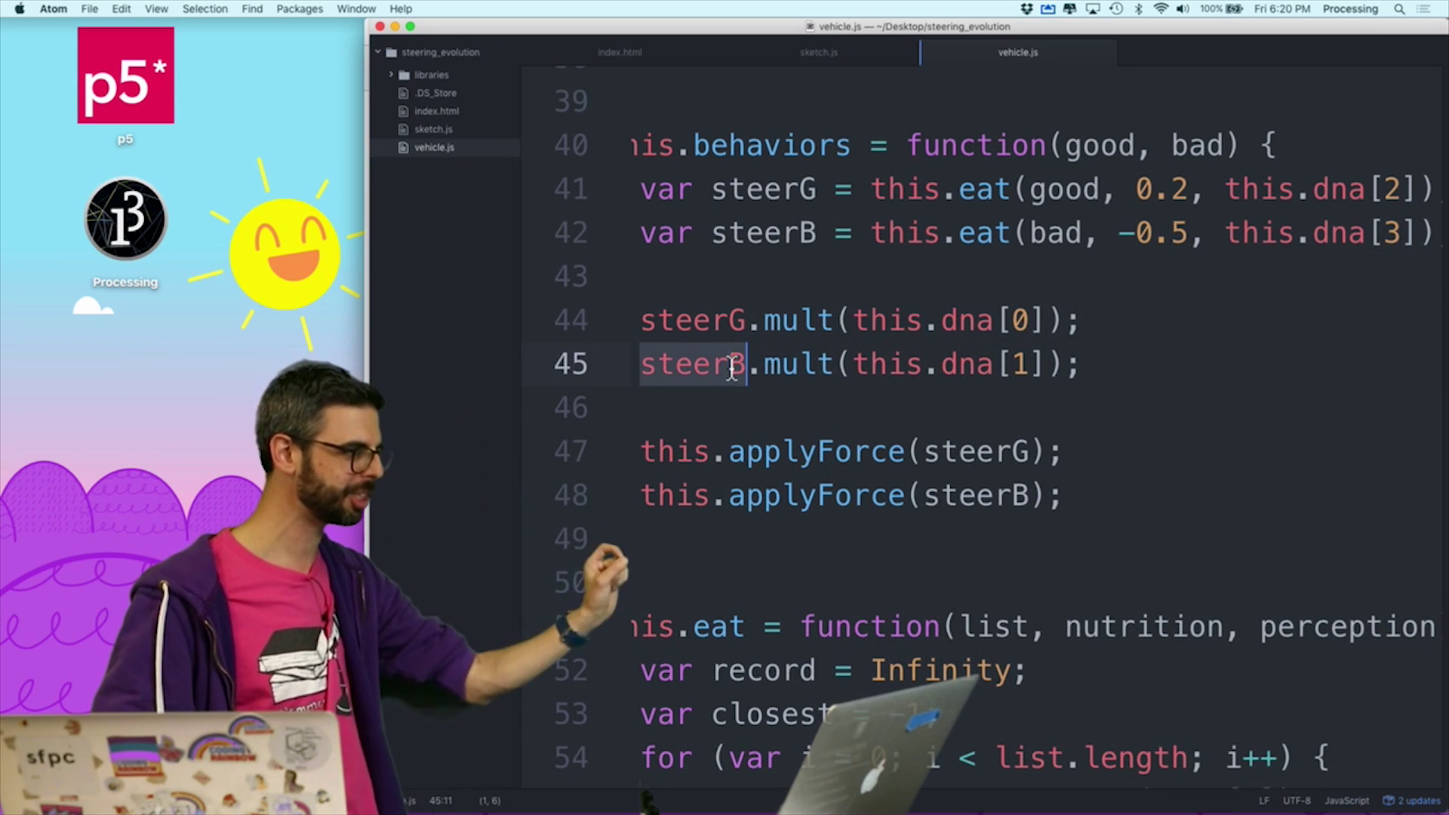
double_click(1259, 189)
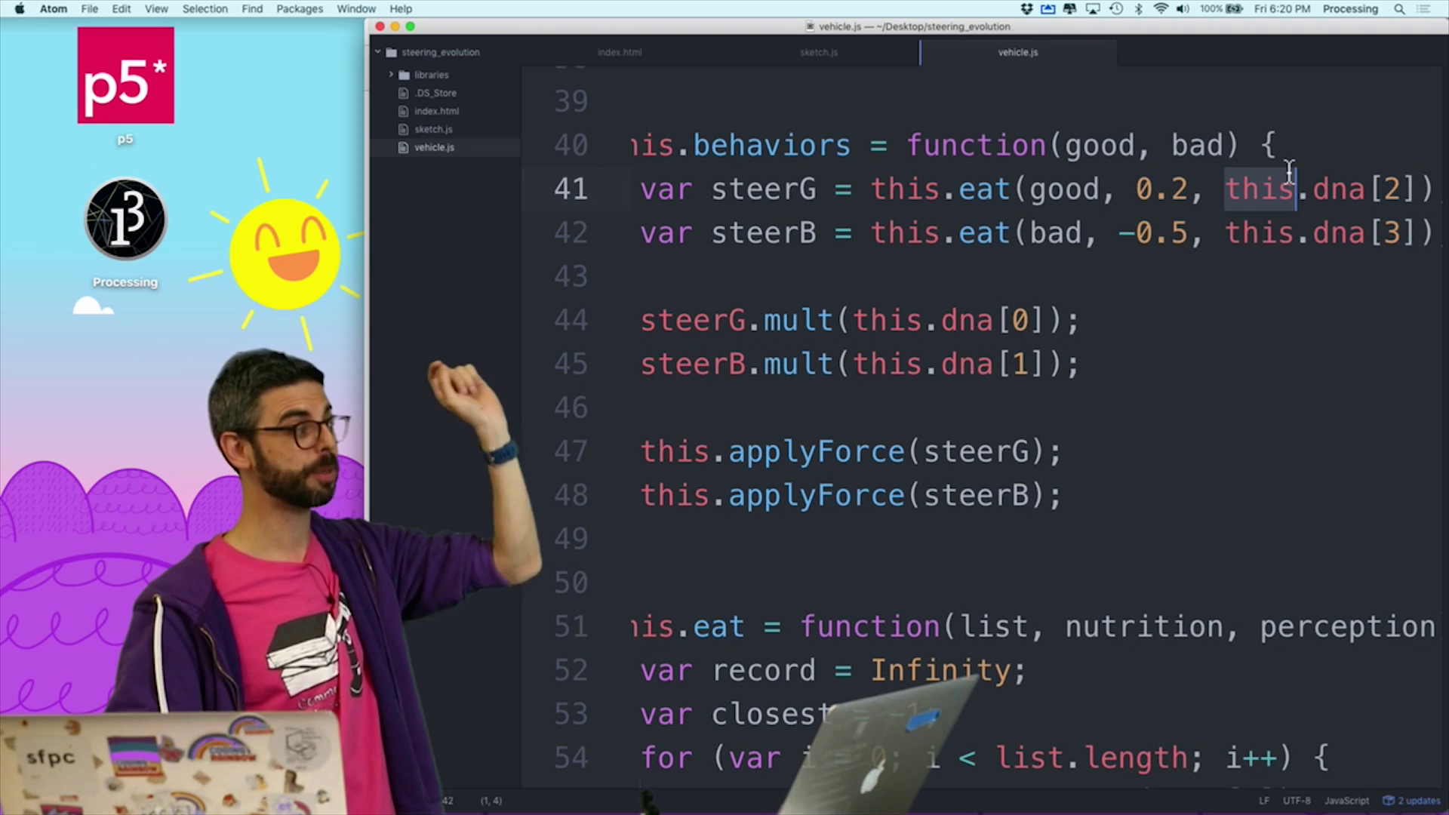
double_click(991, 190)
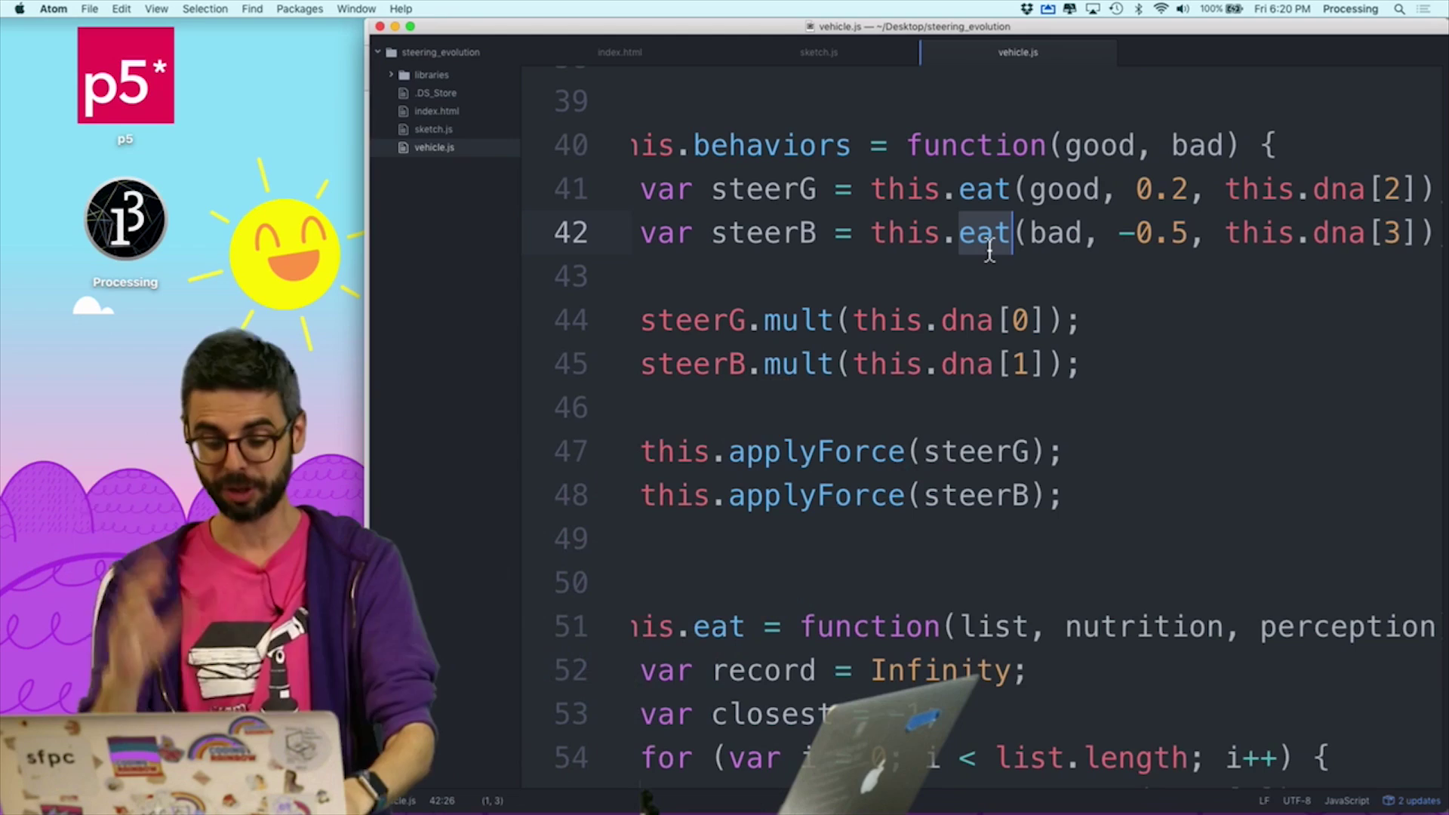
Reload localhost:8000 and watch the vehicle wander with its perception circle, then return to Atom.
key("Right")
key("super+Tab")
key("super+r")
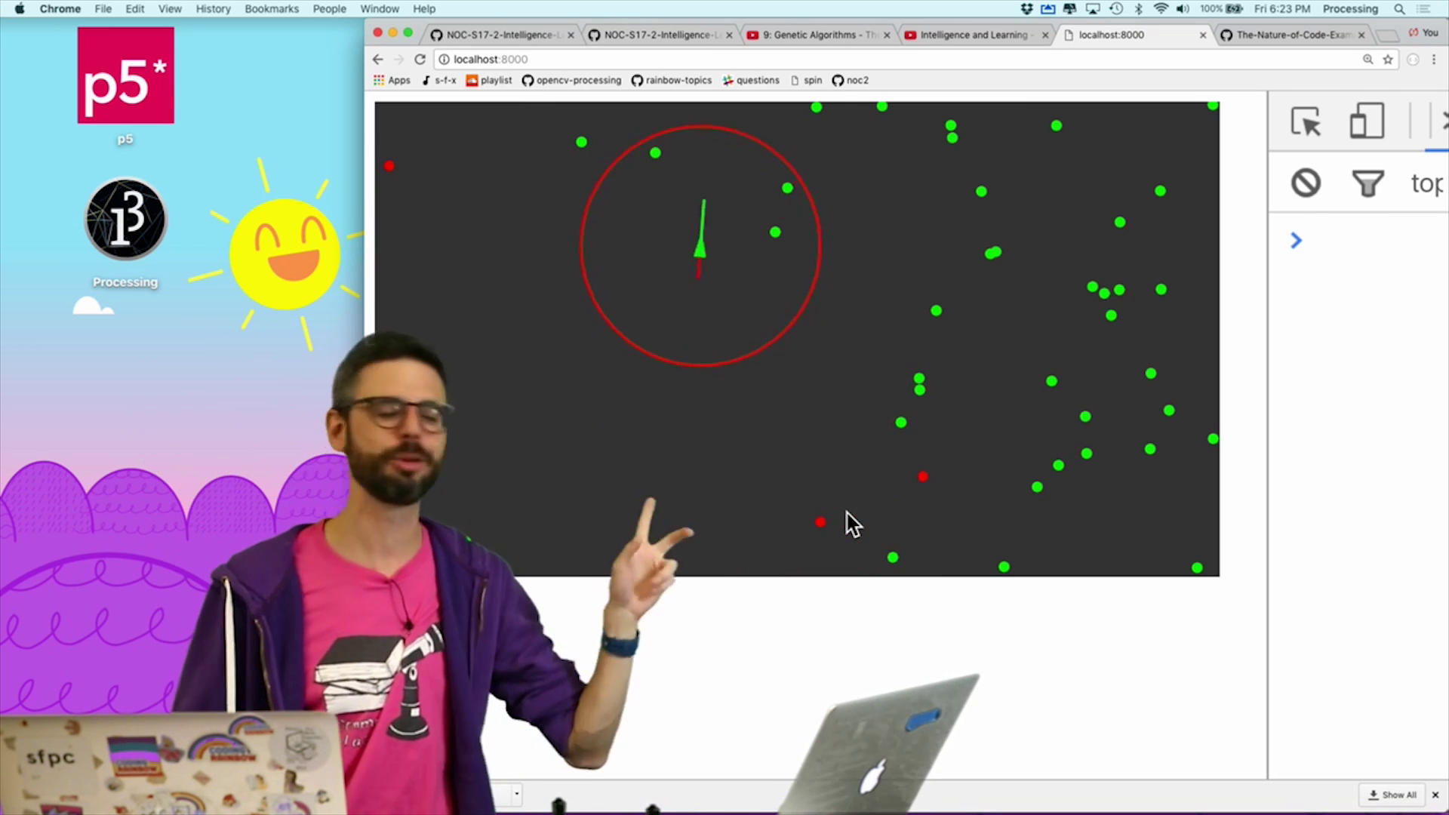
key("super+Tab")
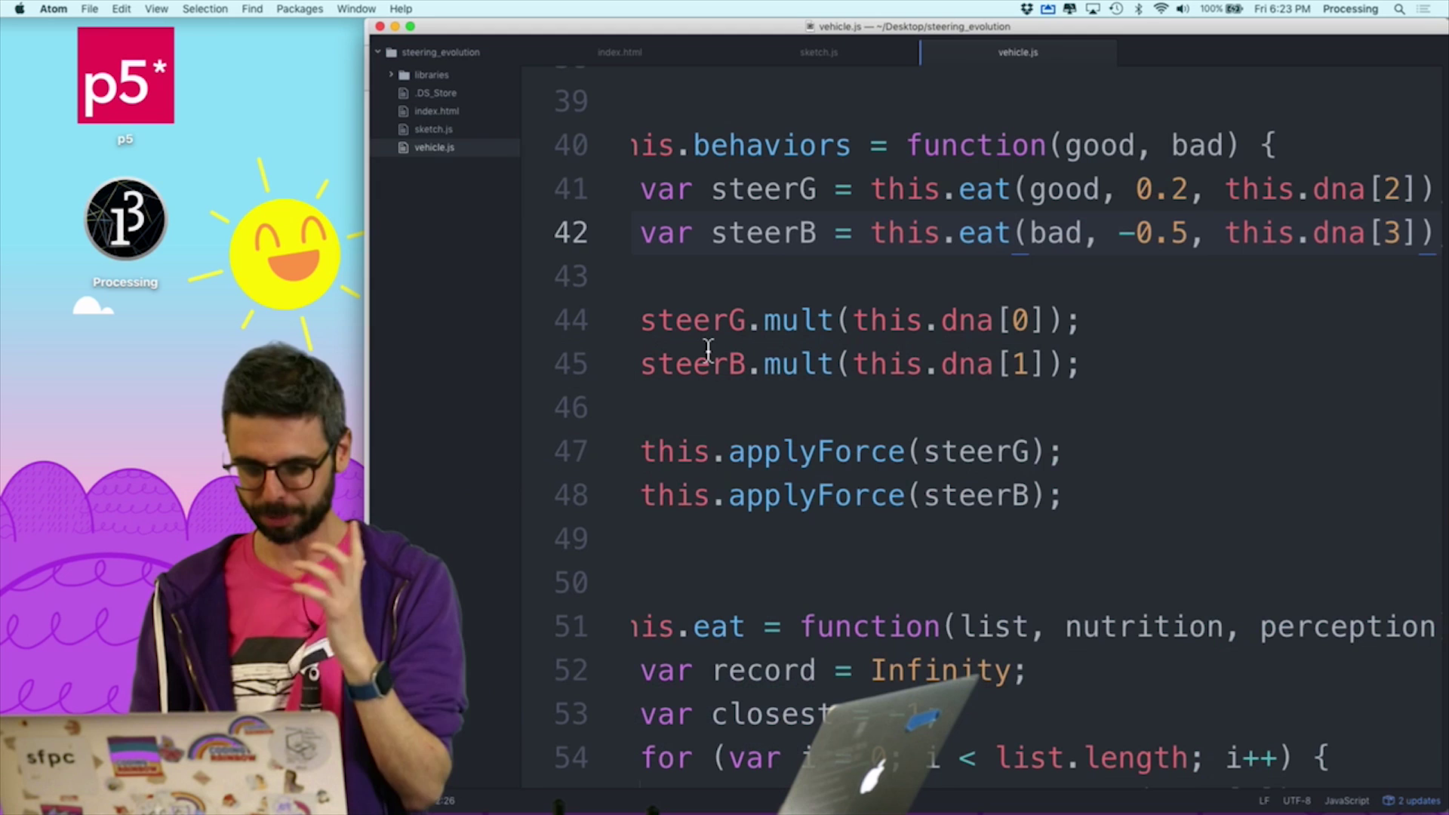
Duplicate the food-spawning if-block (lines 30–34) of sketch.js below itself.
left_click(456, 133)
scroll(811, 358, "up", 1)
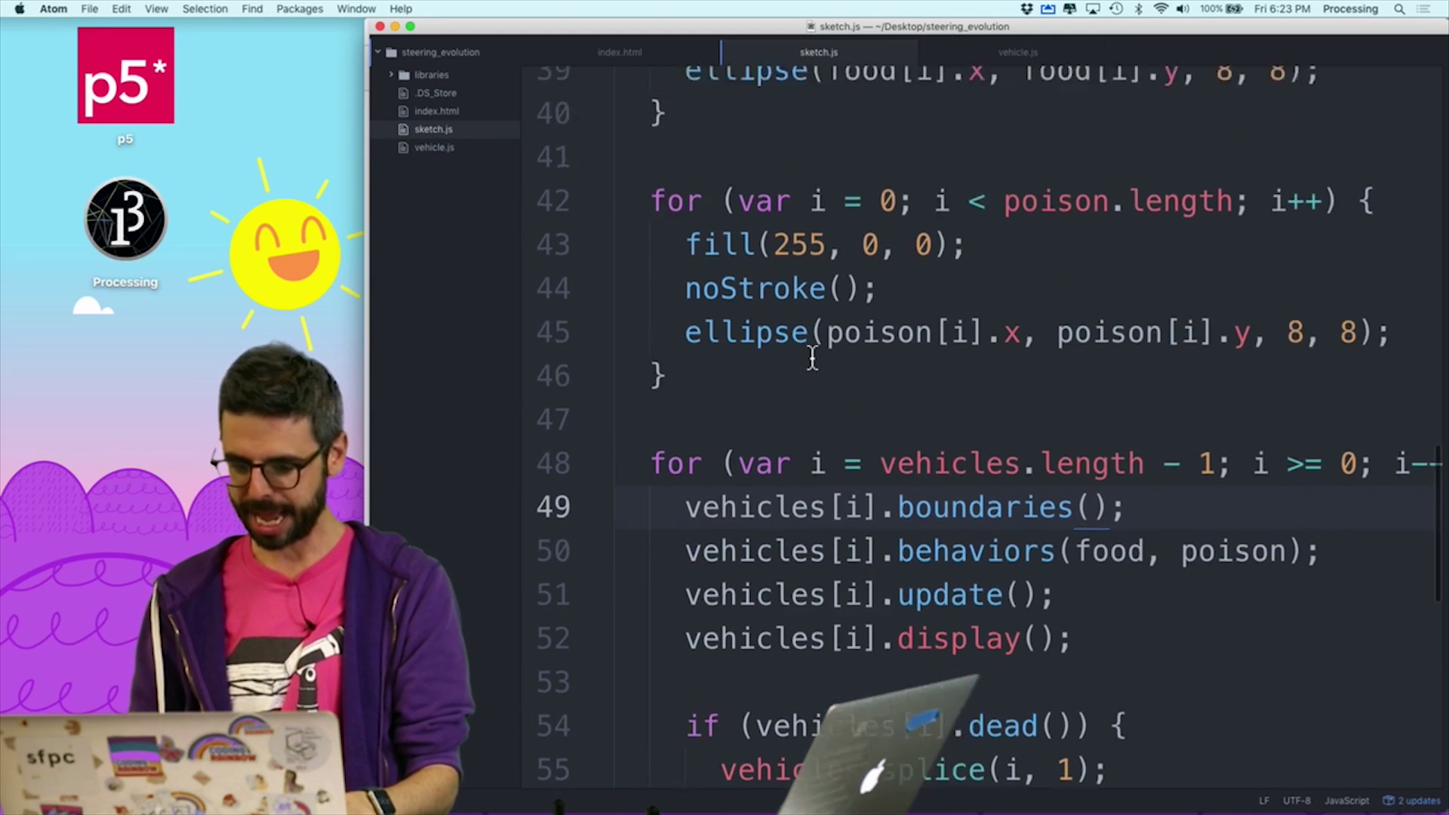
scroll(809, 356, "up", 3)
scroll(804, 283, "up", 2)
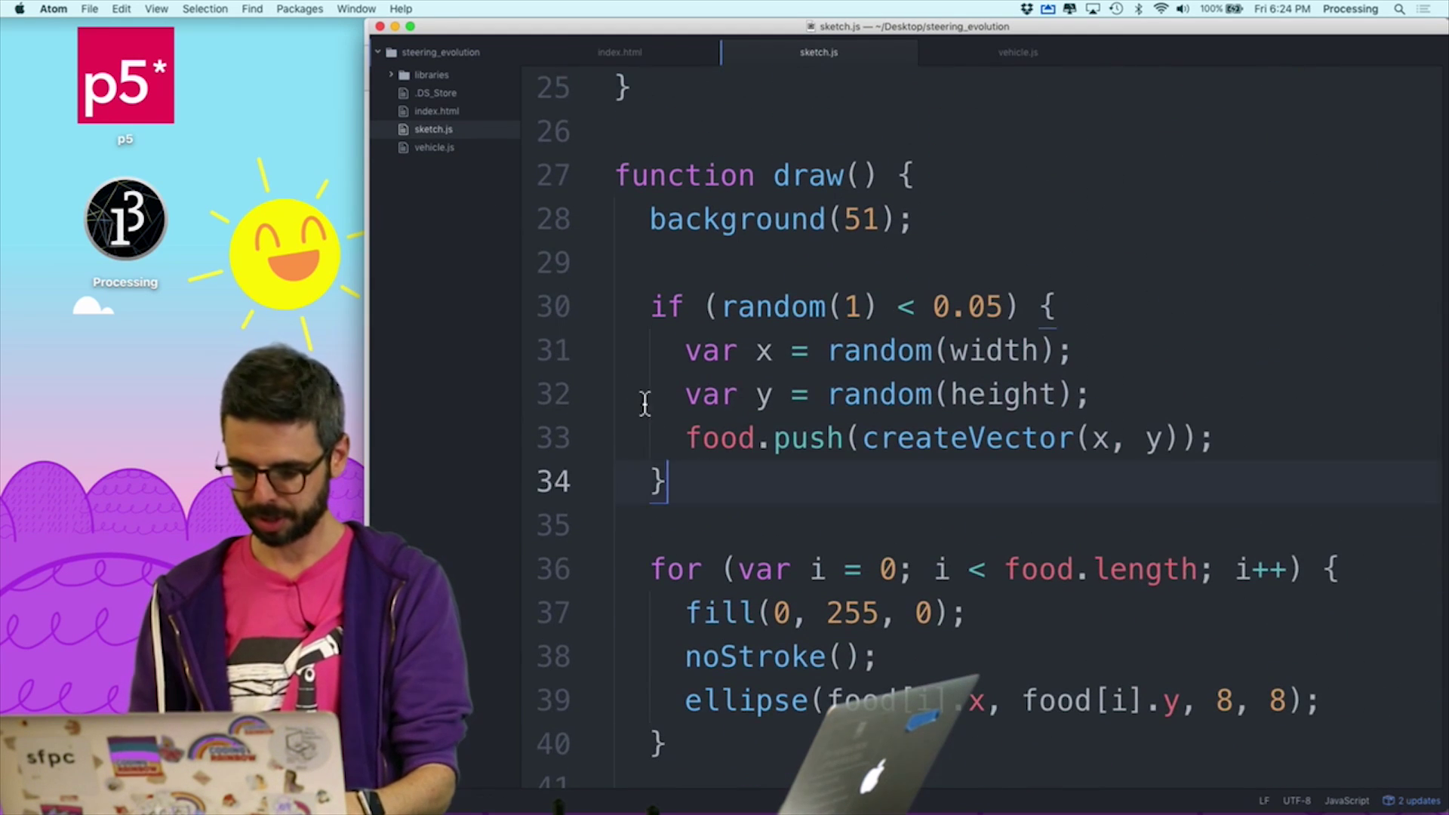
left_click_drag(644, 405, 572, 322)
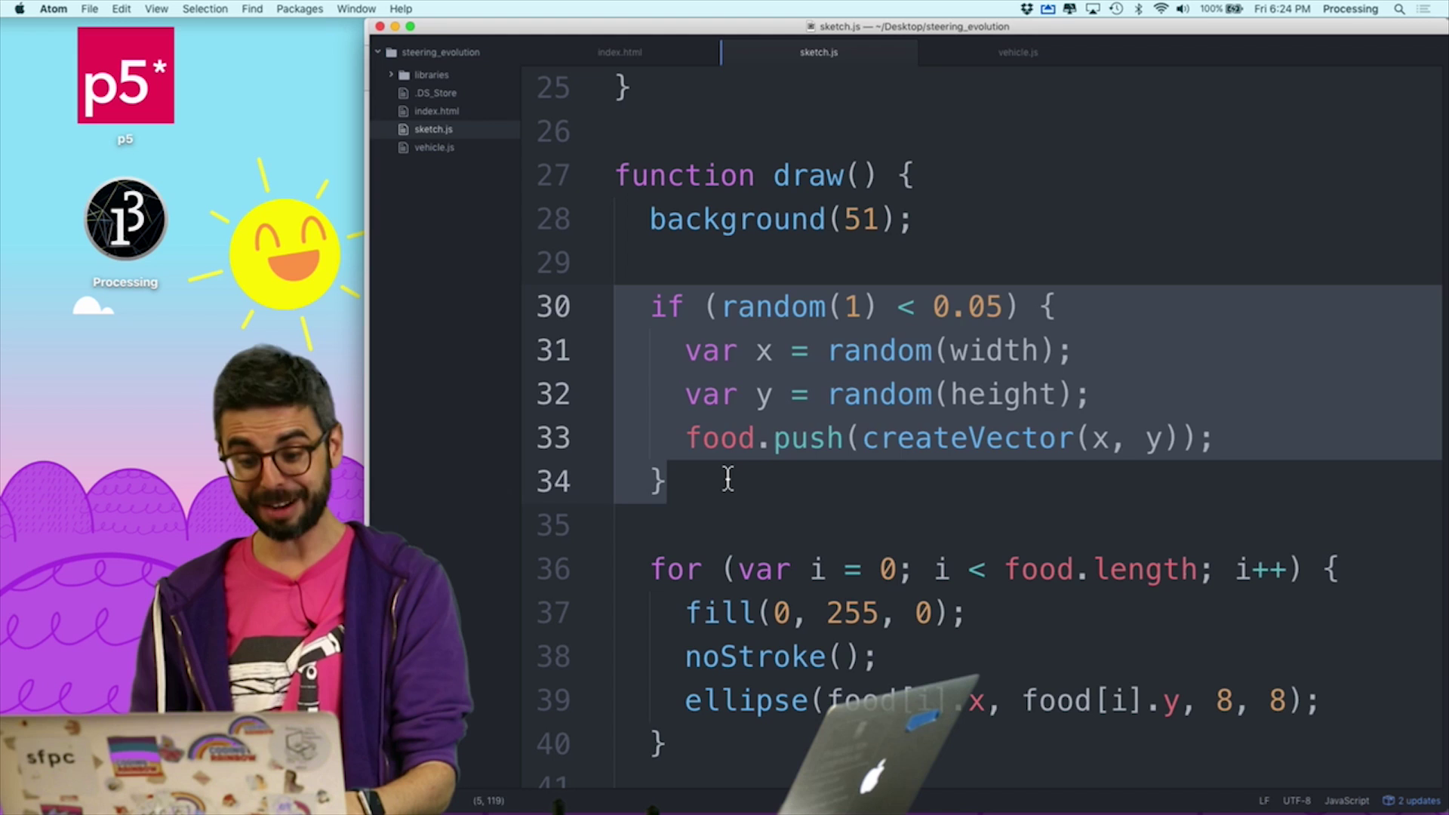
key("super+c")
key("Down")
key("Return")
key("Return")
key("Return")
key("Up")
key("super+v")
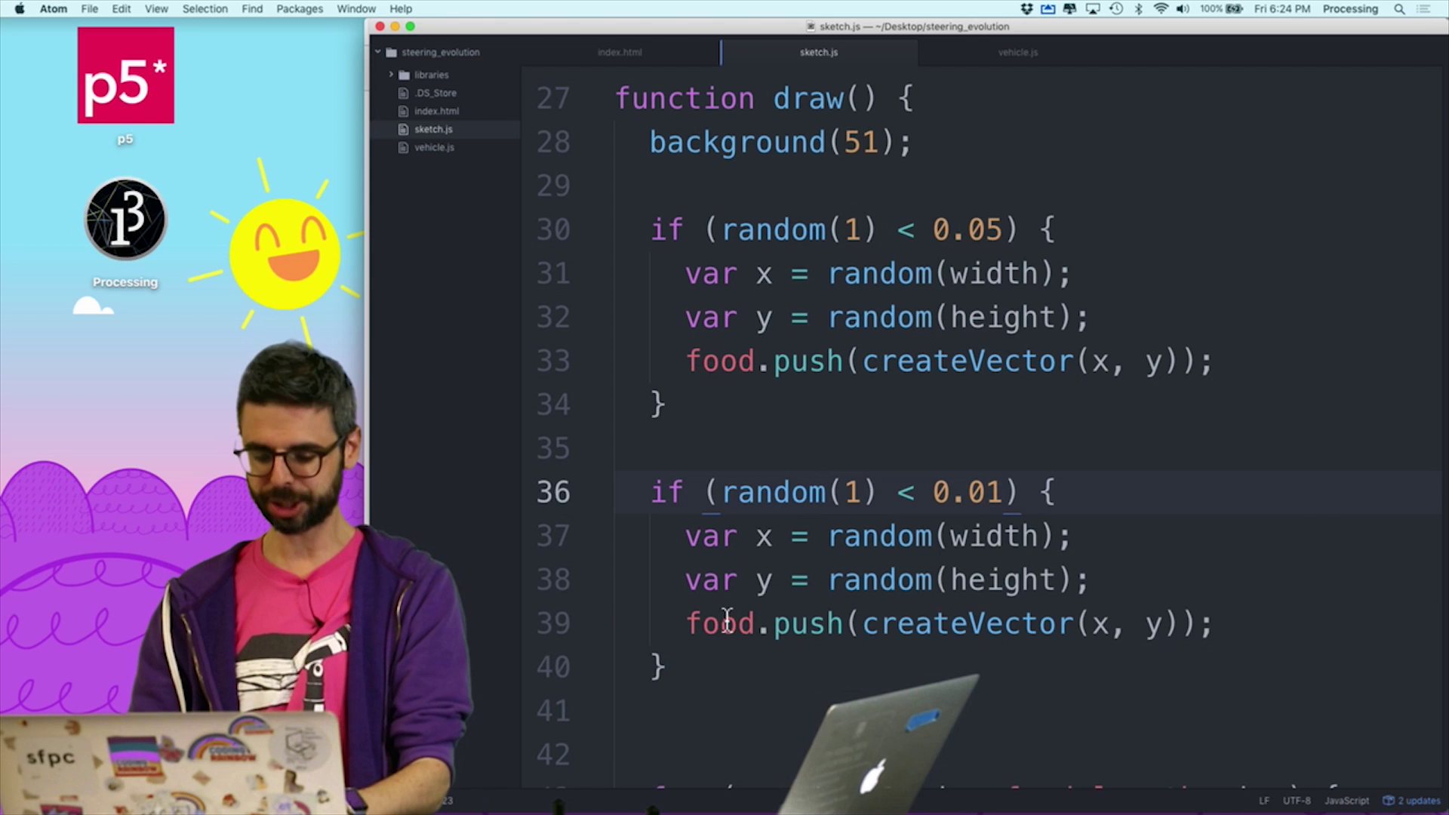
type("poisi")
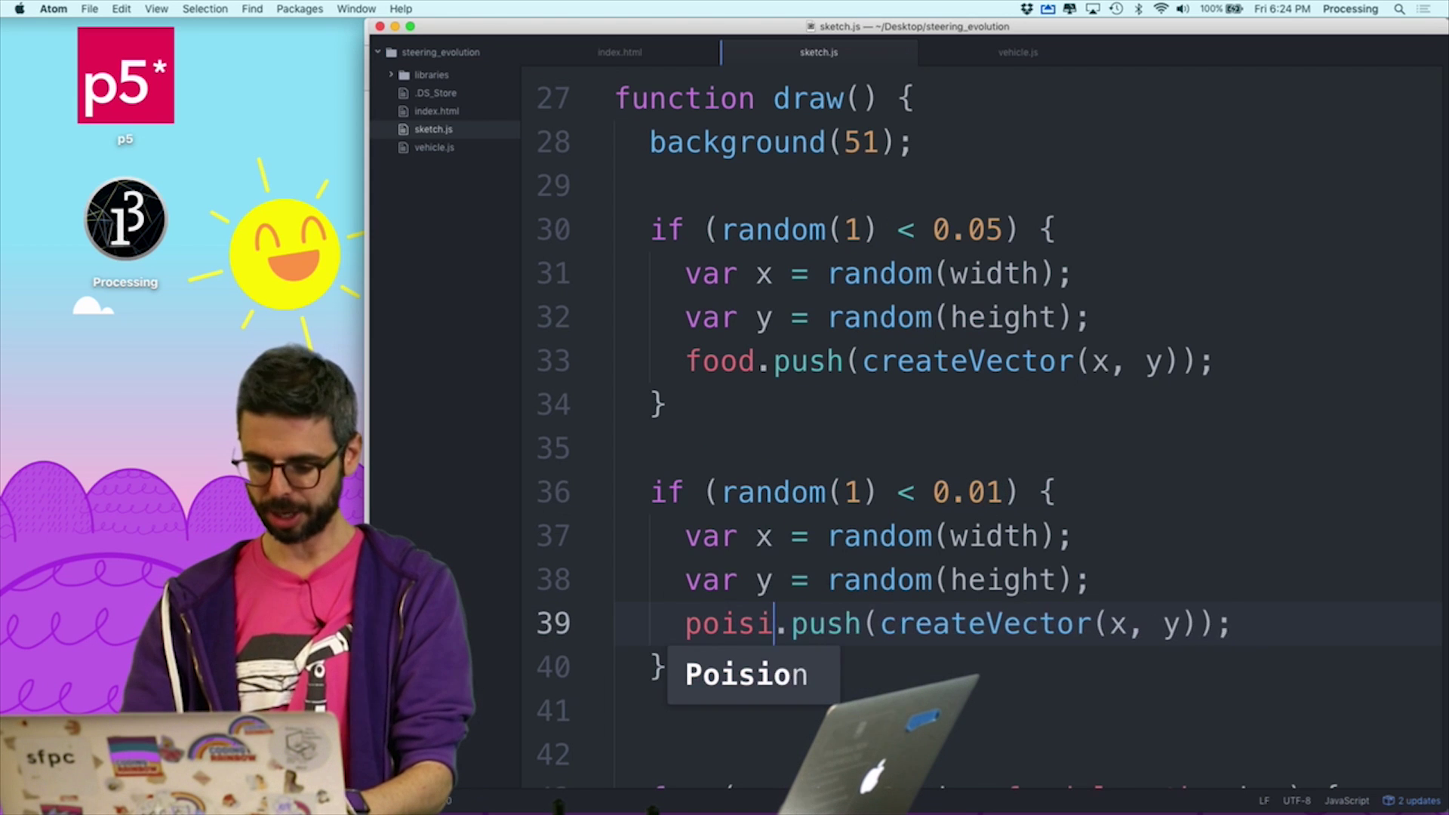
Change the copied block's food.push to poison.push and reload the sketch in Chrome.
key("BackSpace")
type("on")
key("Escape")
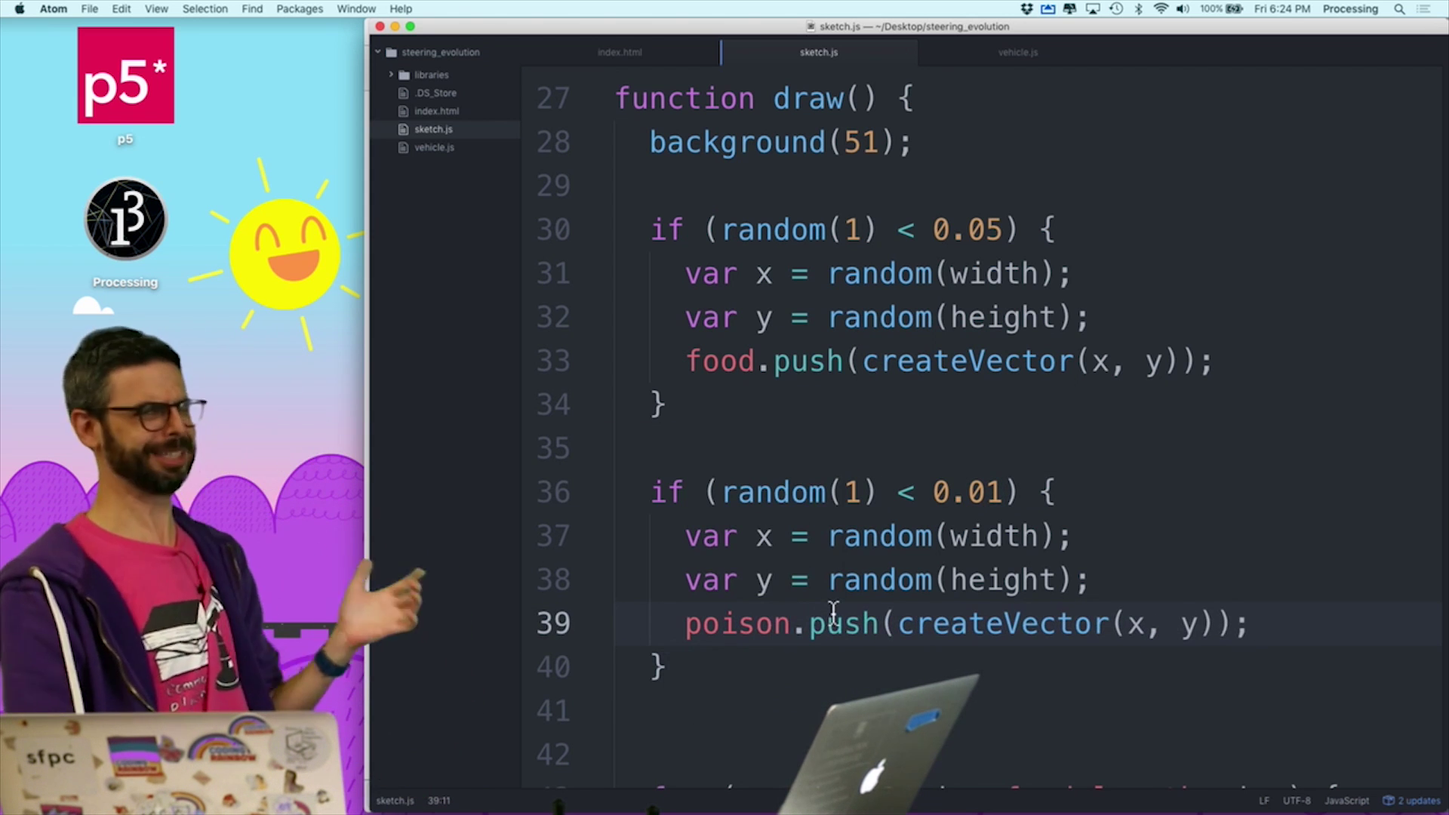
scroll(832, 611, "down", 1)
scroll(832, 612, "down", 2)
scroll(832, 611, "down", 1)
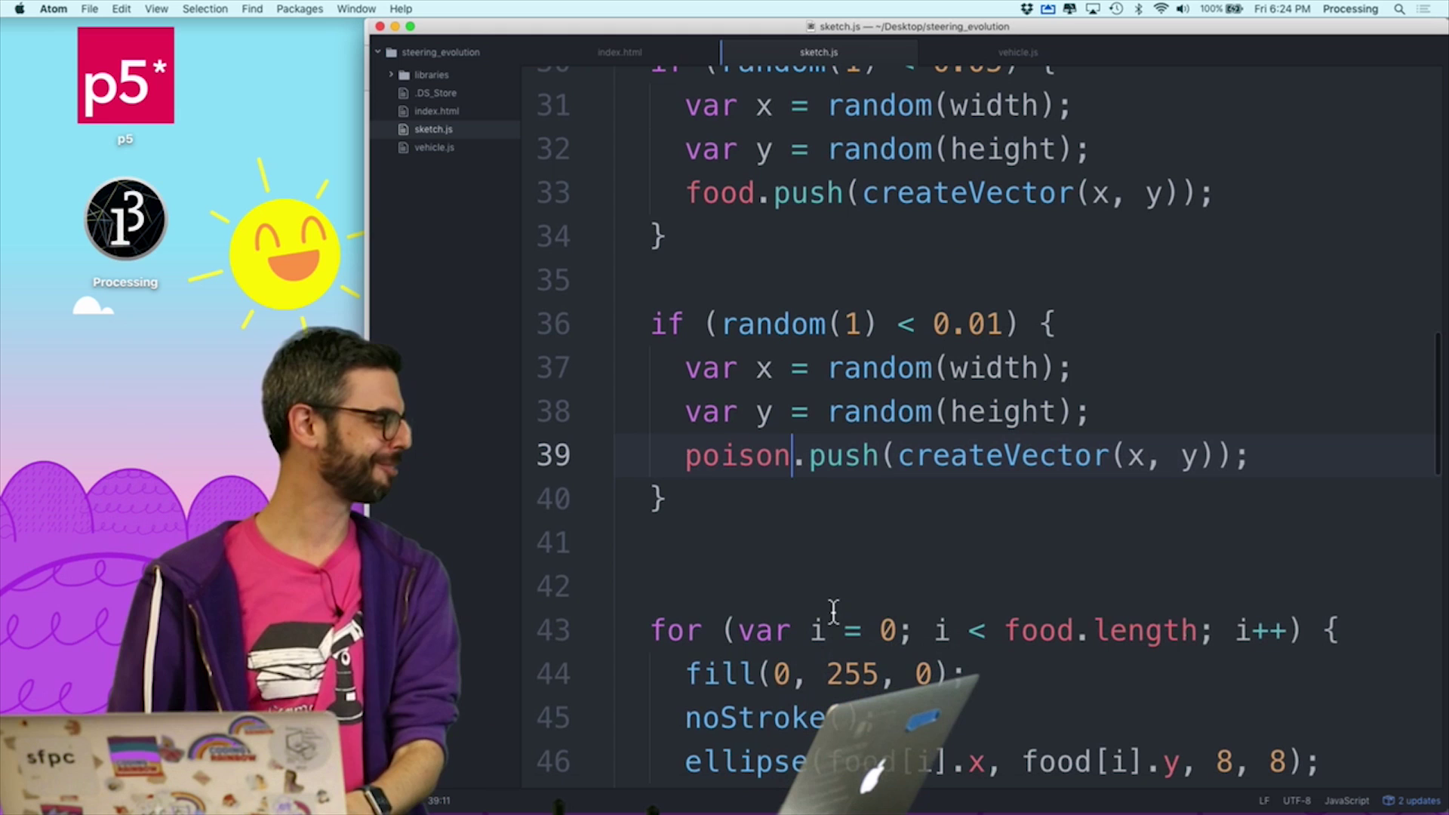
scroll(846, 376, "up", 1)
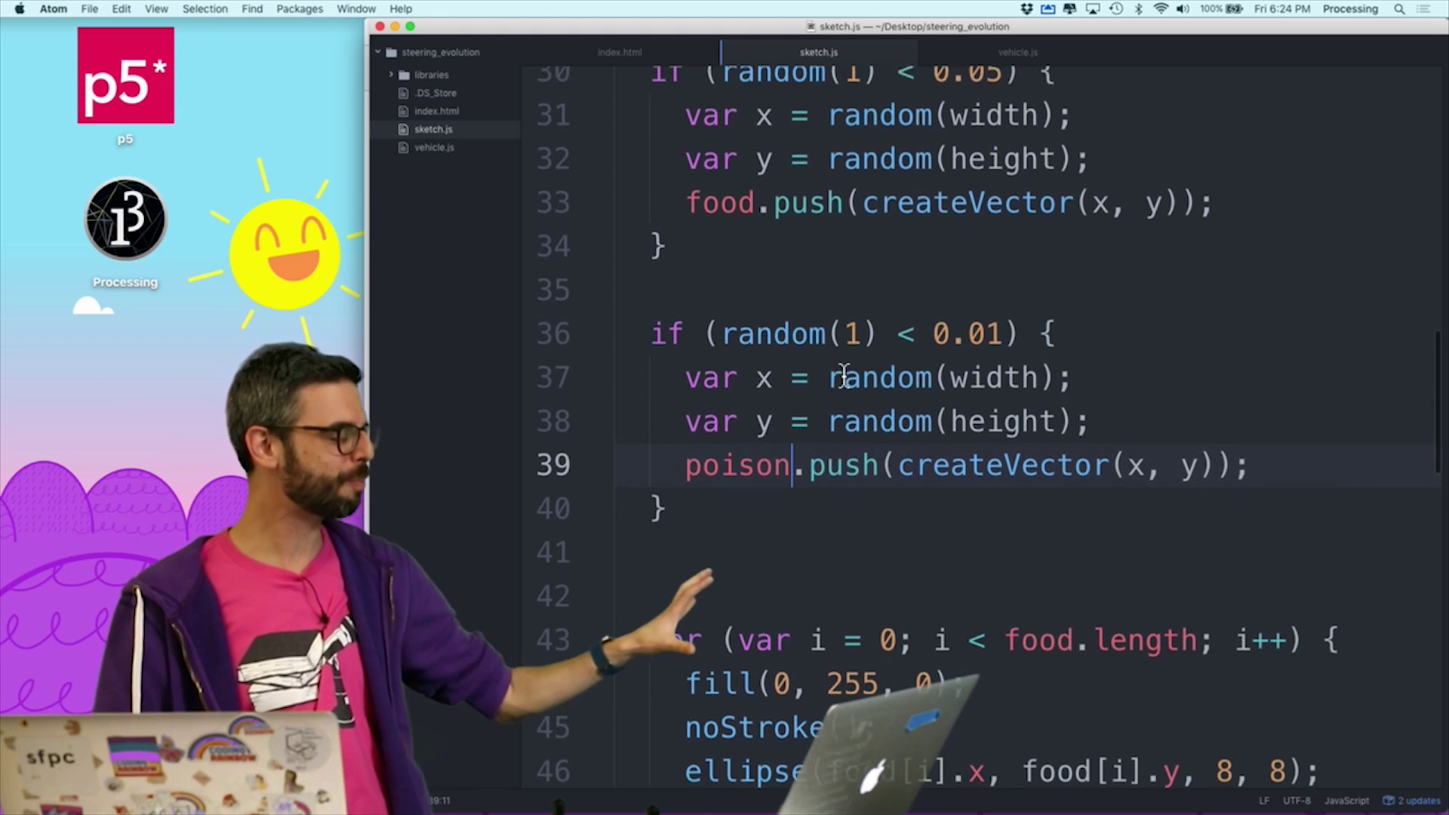
scroll(845, 378, "up", 1)
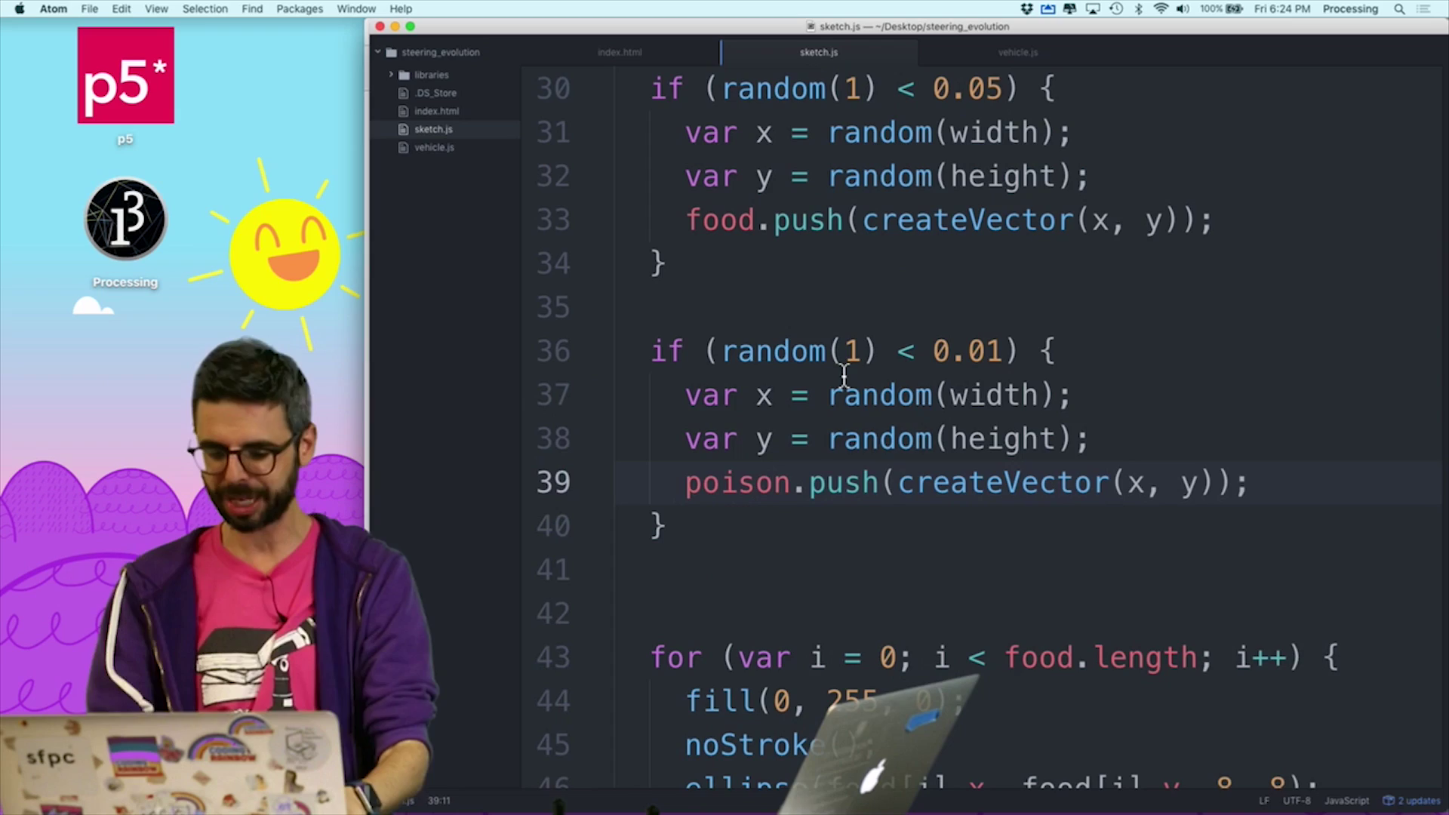
key("super+Tab")
key("super+r")
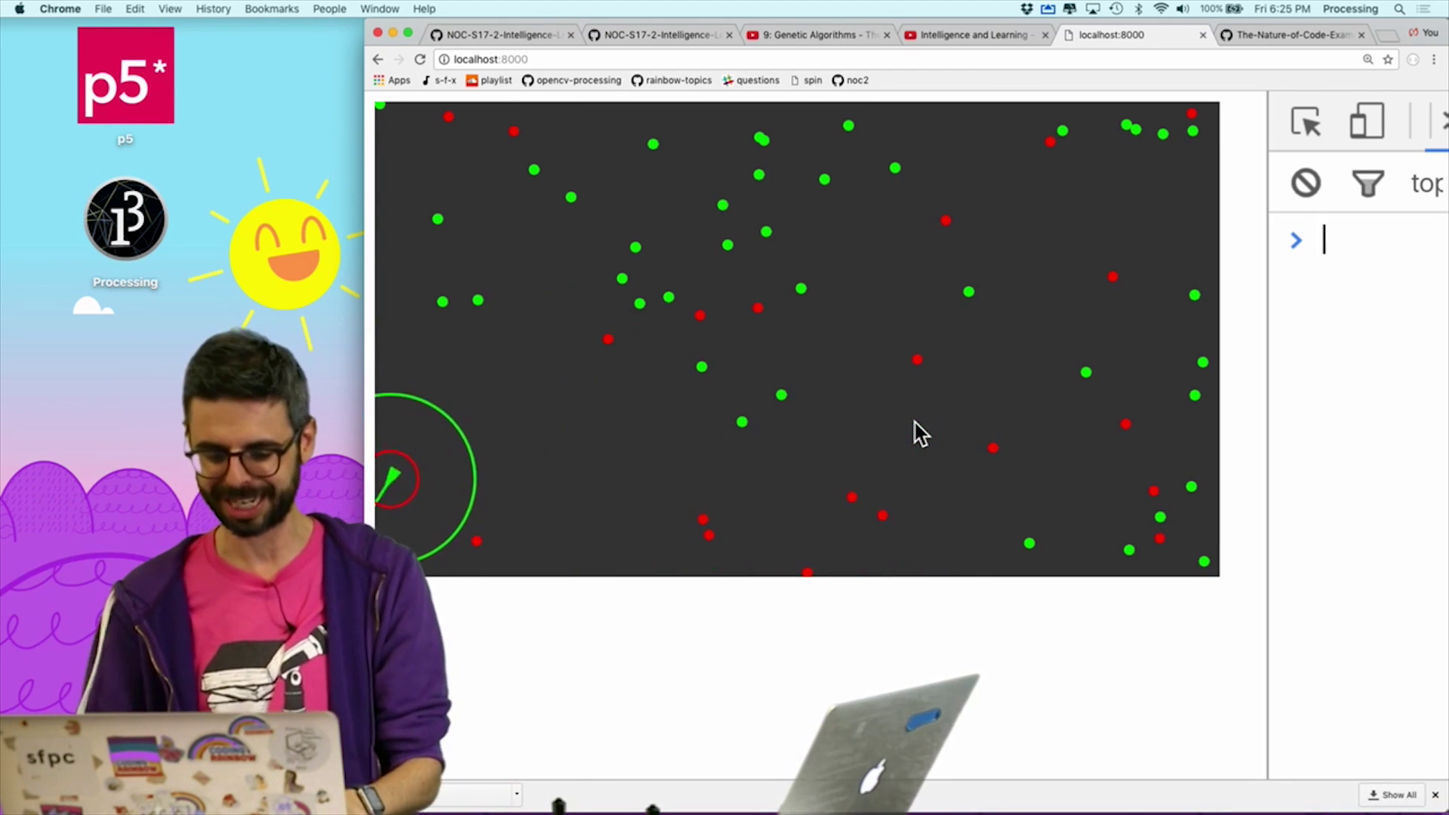
In vehicle.js, move strokeWeight above stroke(0,255,0) as 3, add strokeWeight(2) before the first ellipse, then rerun.
key("super+Tab")
scroll(857, 590, "down", 3)
scroll(858, 590, "down", 3)
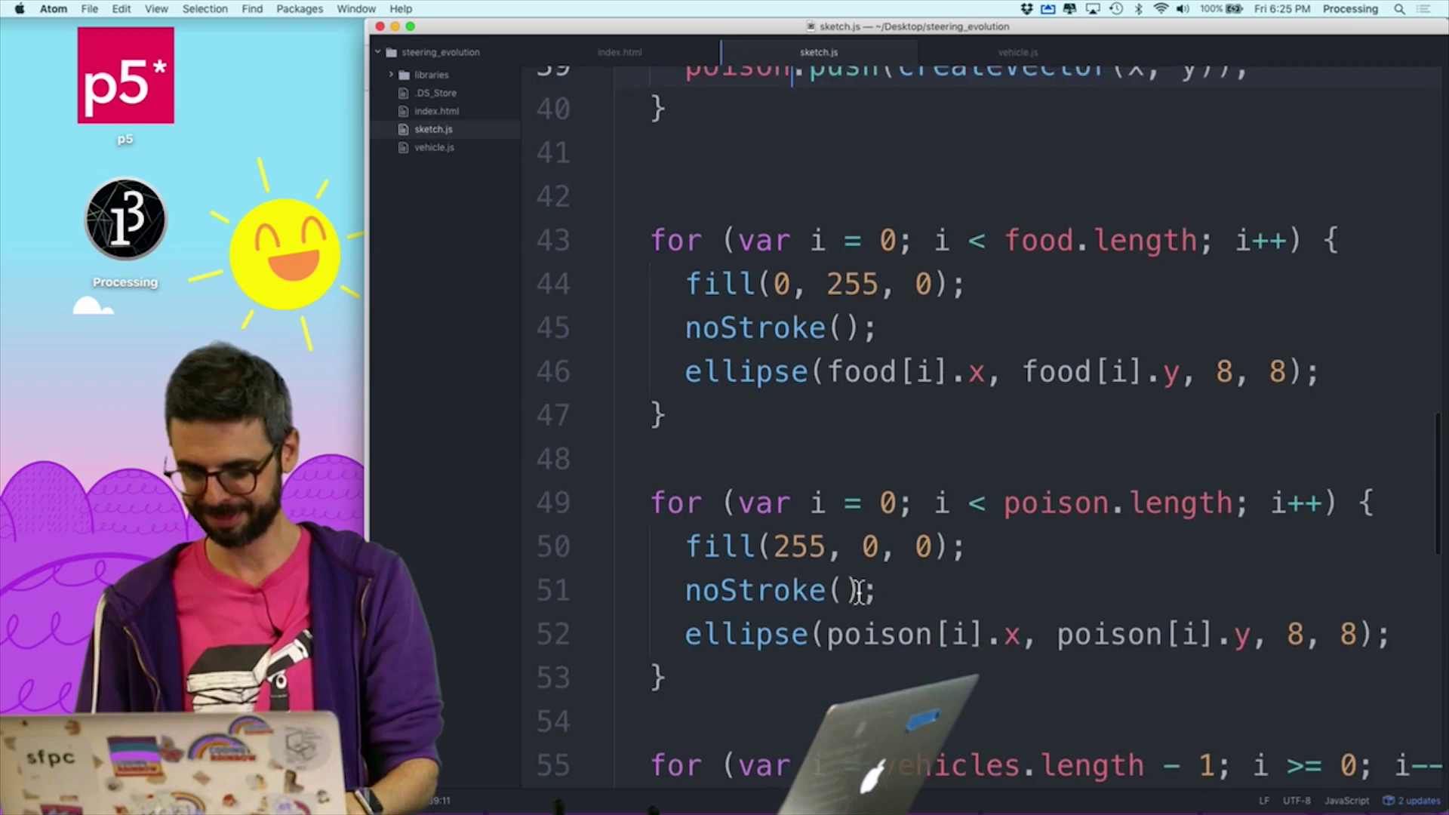
scroll(857, 589, "down", 2)
scroll(857, 593, "down", 1)
scroll(858, 594, "down", 4)
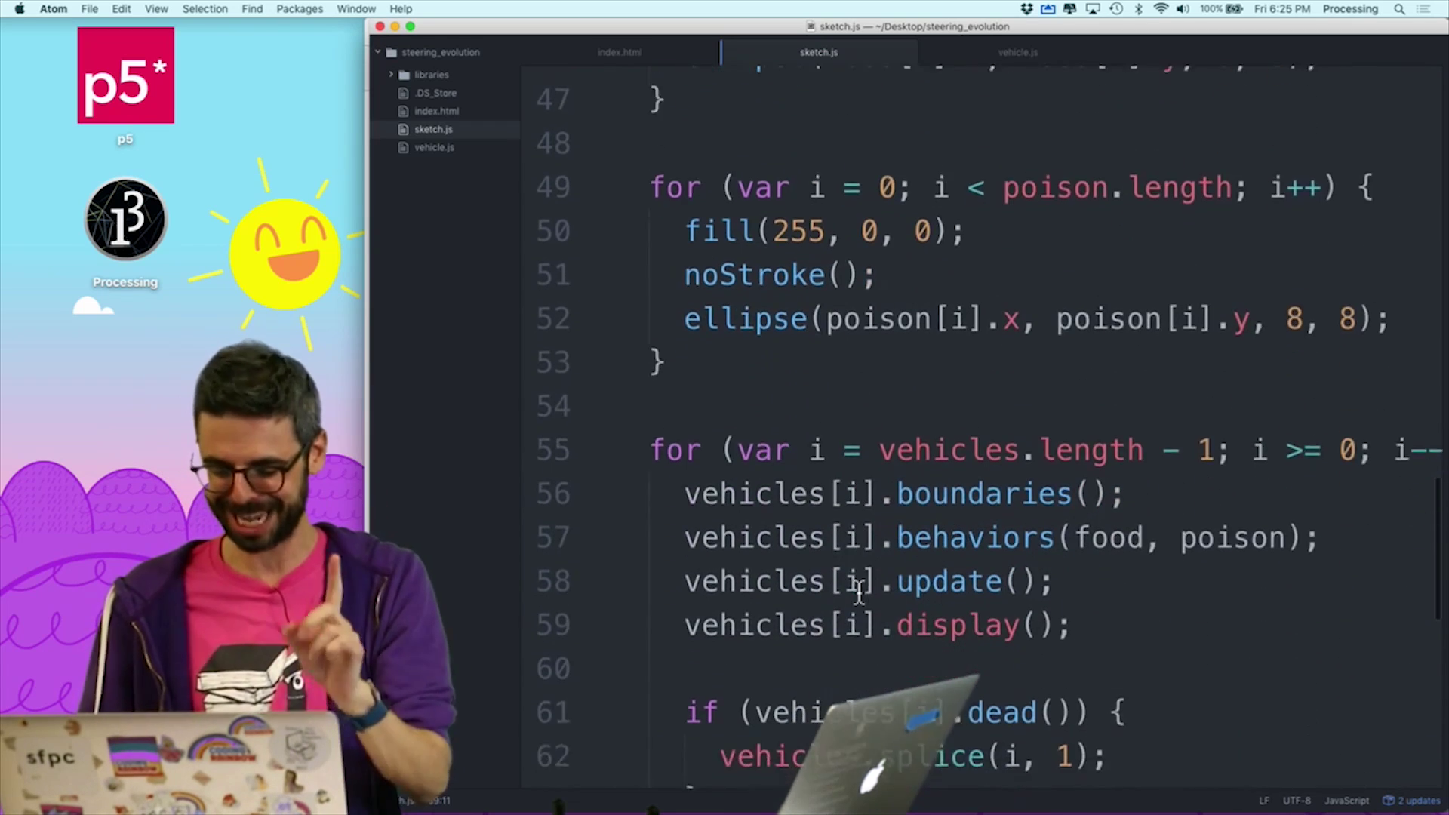
scroll(858, 590, "down", 1)
scroll(857, 590, "down", 1)
scroll(859, 592, "down", 3)
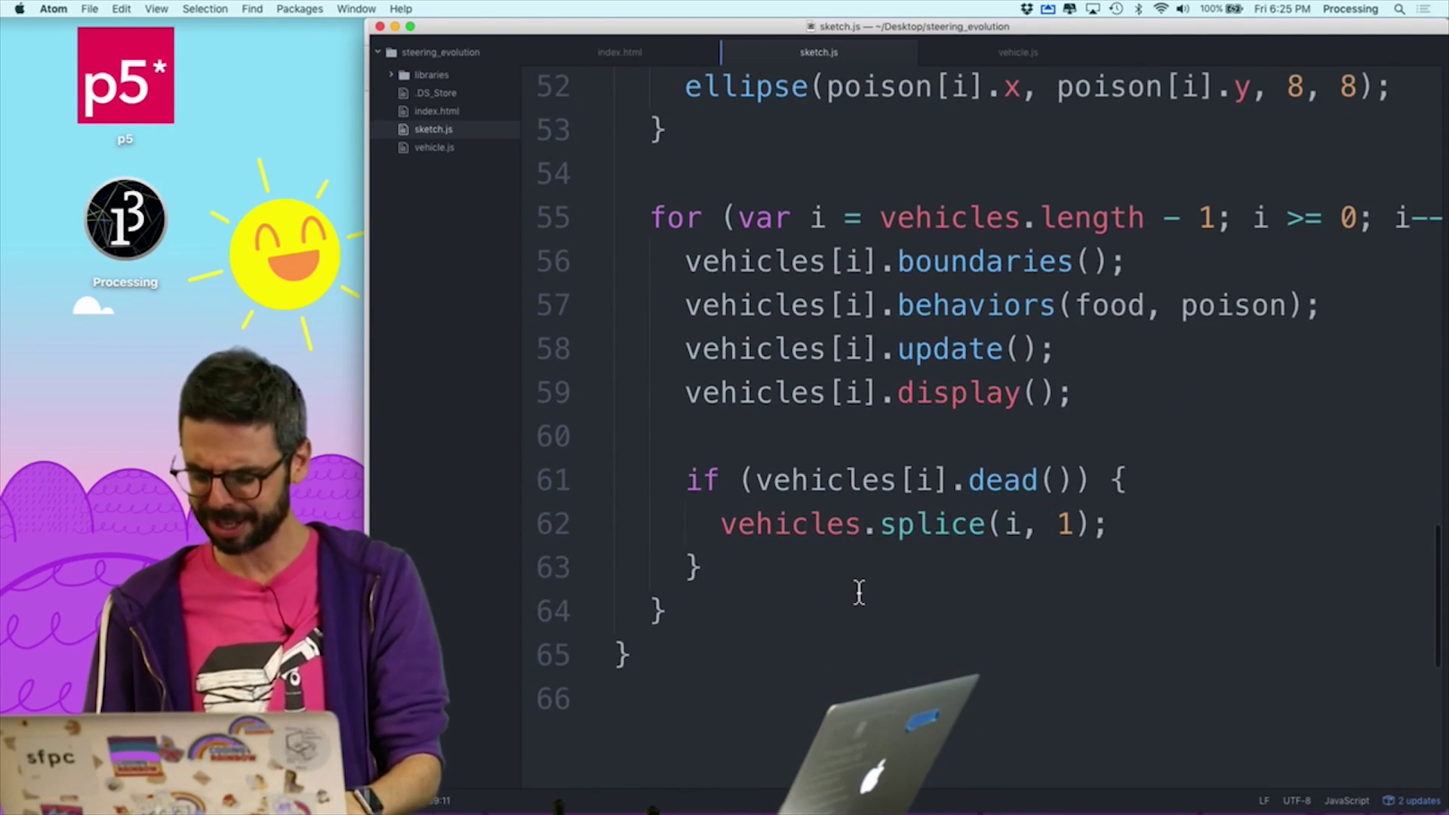
scroll(857, 590, "down", 5)
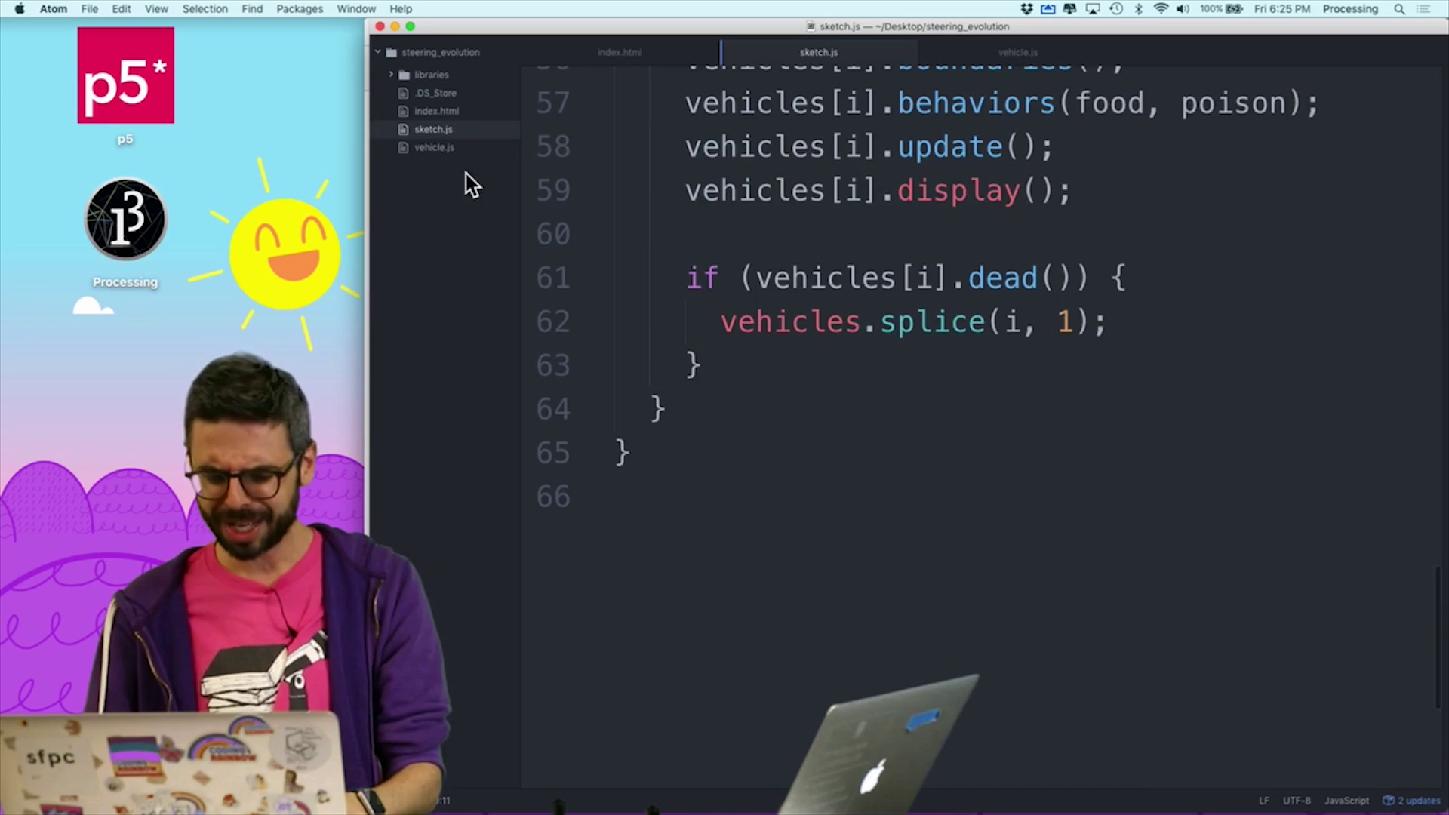
left_click(453, 150)
scroll(994, 569, "down", 11)
scroll(993, 570, "down", 10)
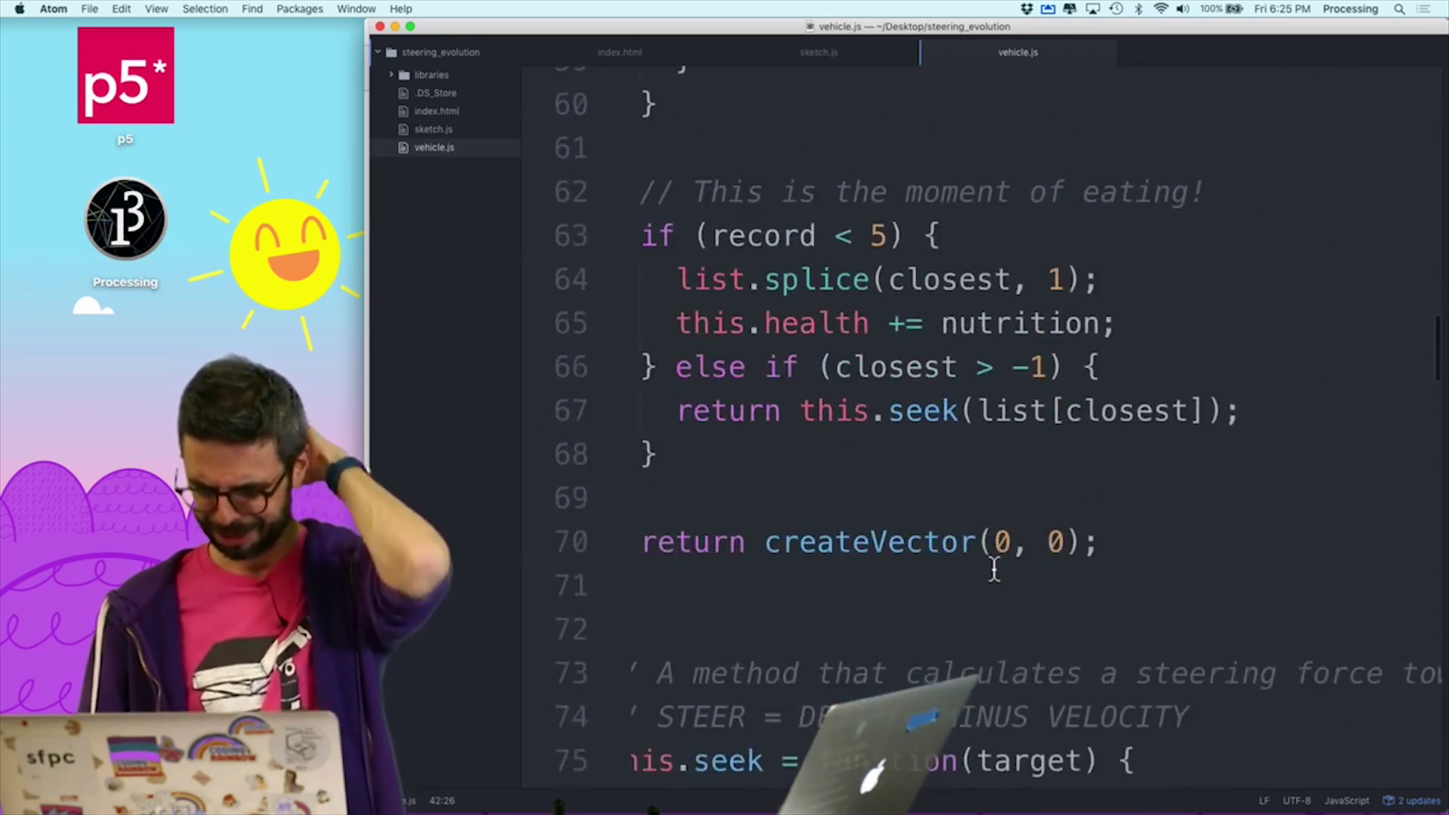
scroll(993, 570, "down", 8)
scroll(993, 569, "down", 11)
scroll(994, 569, "down", 2)
scroll(993, 569, "down", 7)
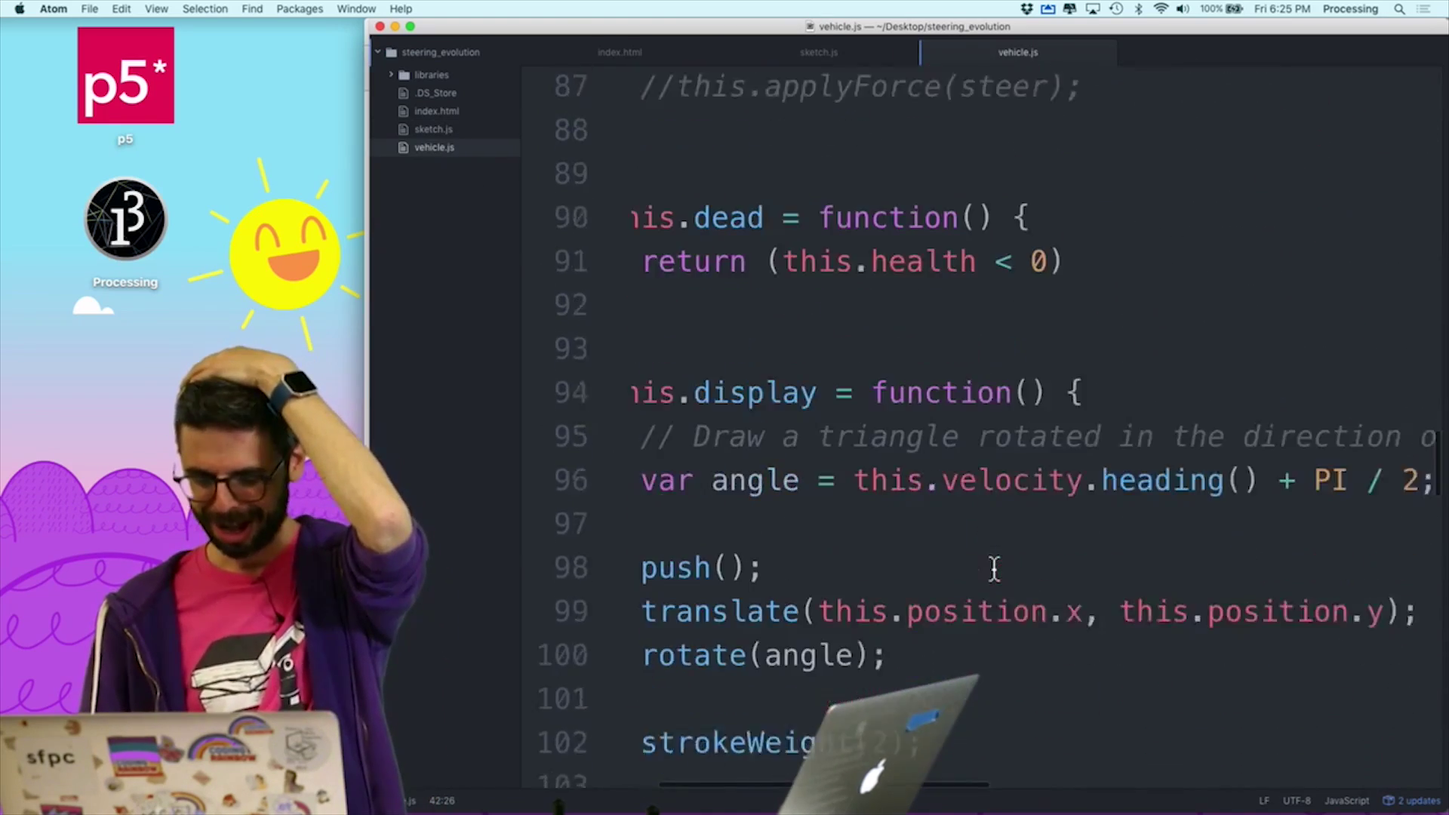
scroll(993, 570, "down", 6)
scroll(992, 570, "down", 4)
scroll(993, 570, "down", 2)
scroll(993, 570, "left", 2)
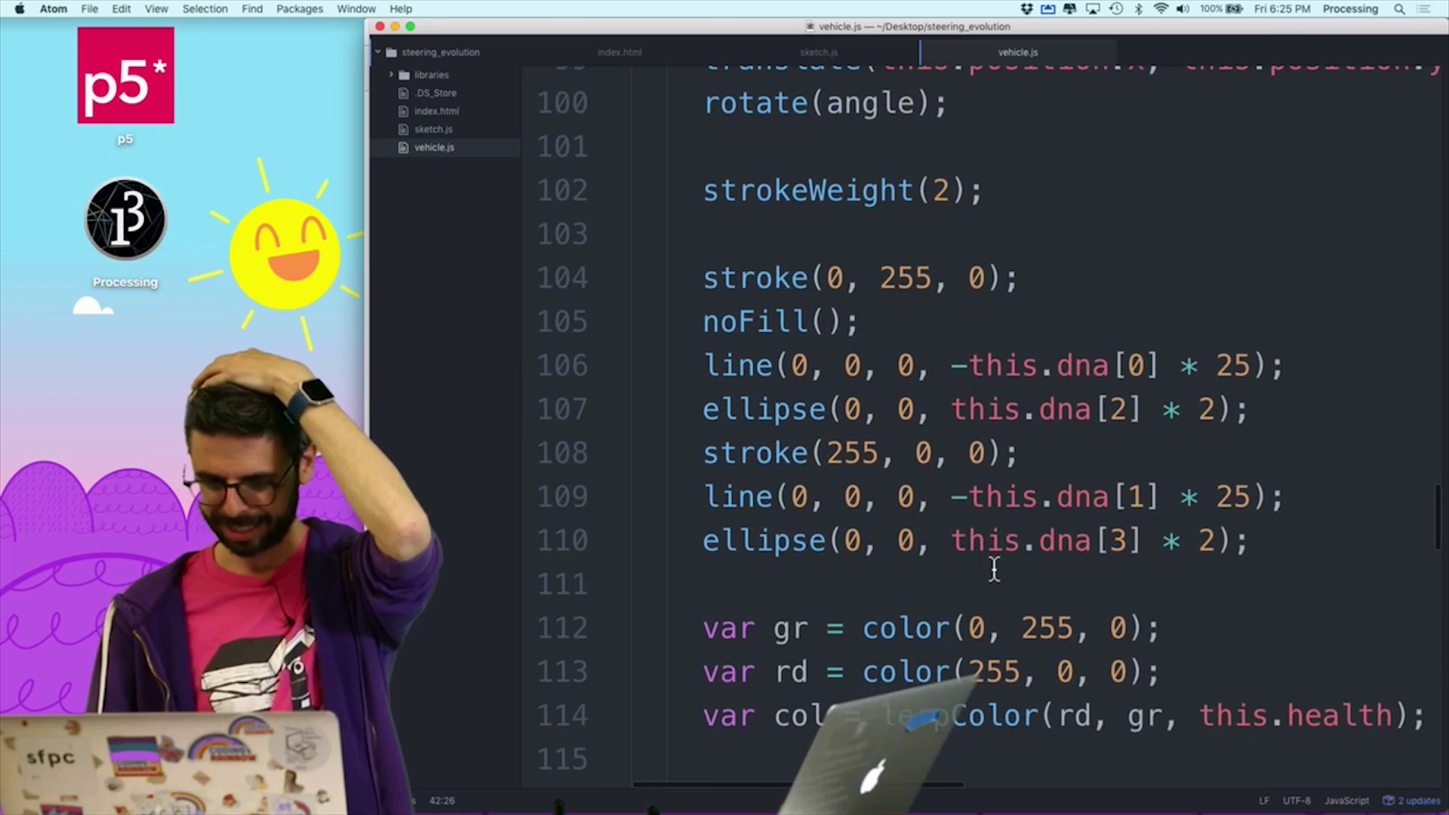
scroll(993, 570, "down", 1)
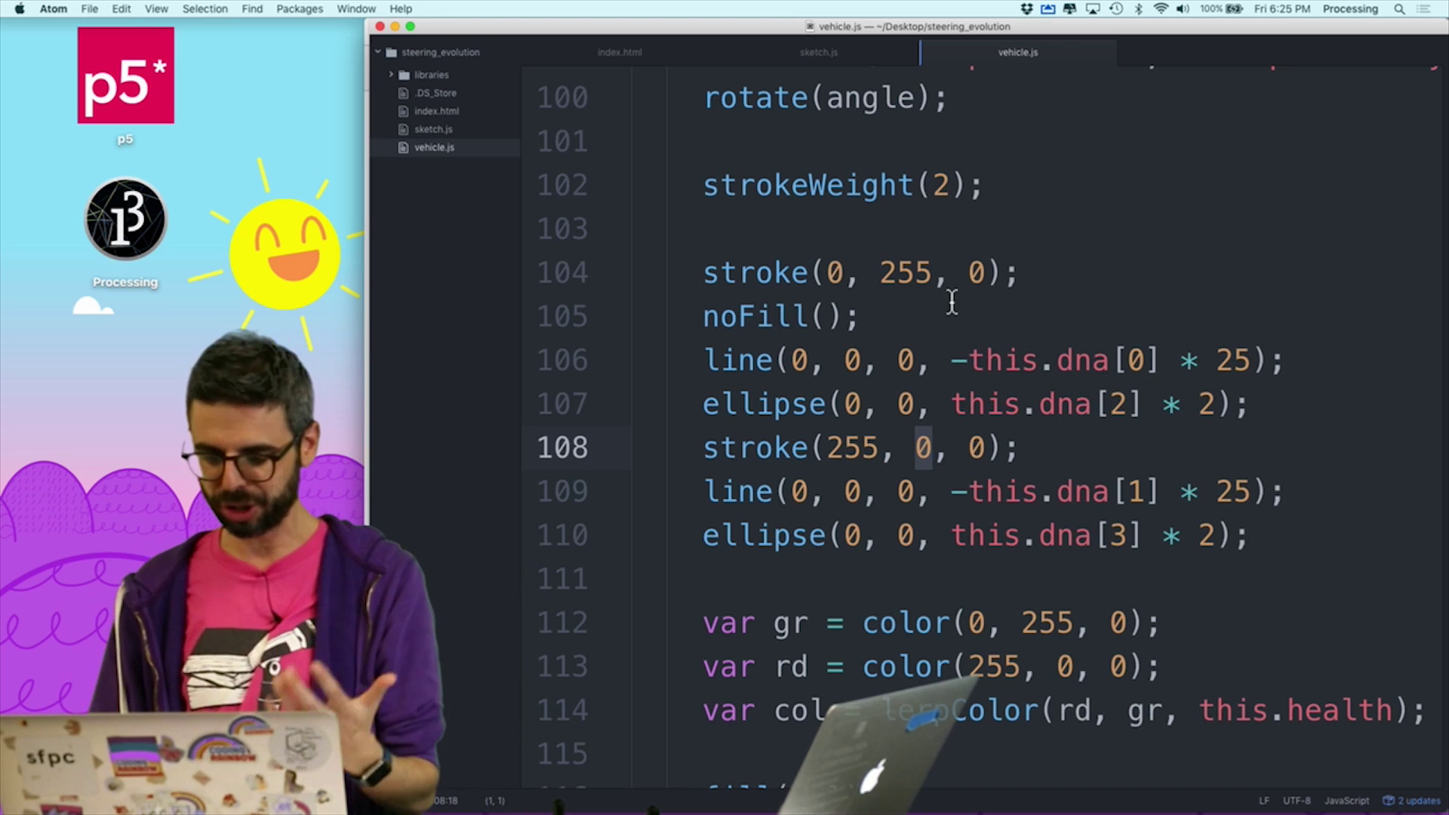
triple_click(905, 172)
key("super+c")
key("BackSpace")
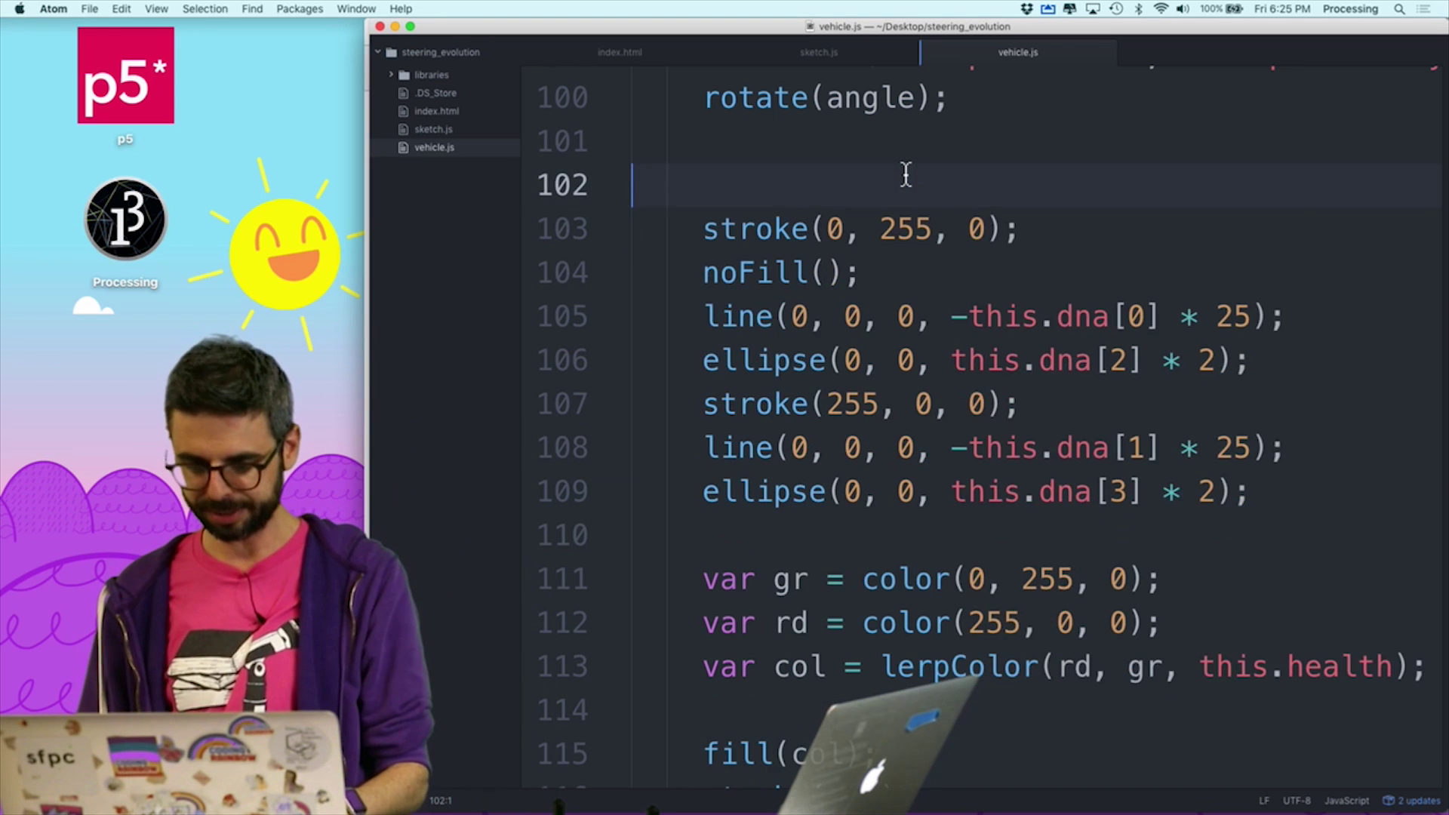
key("super+v")
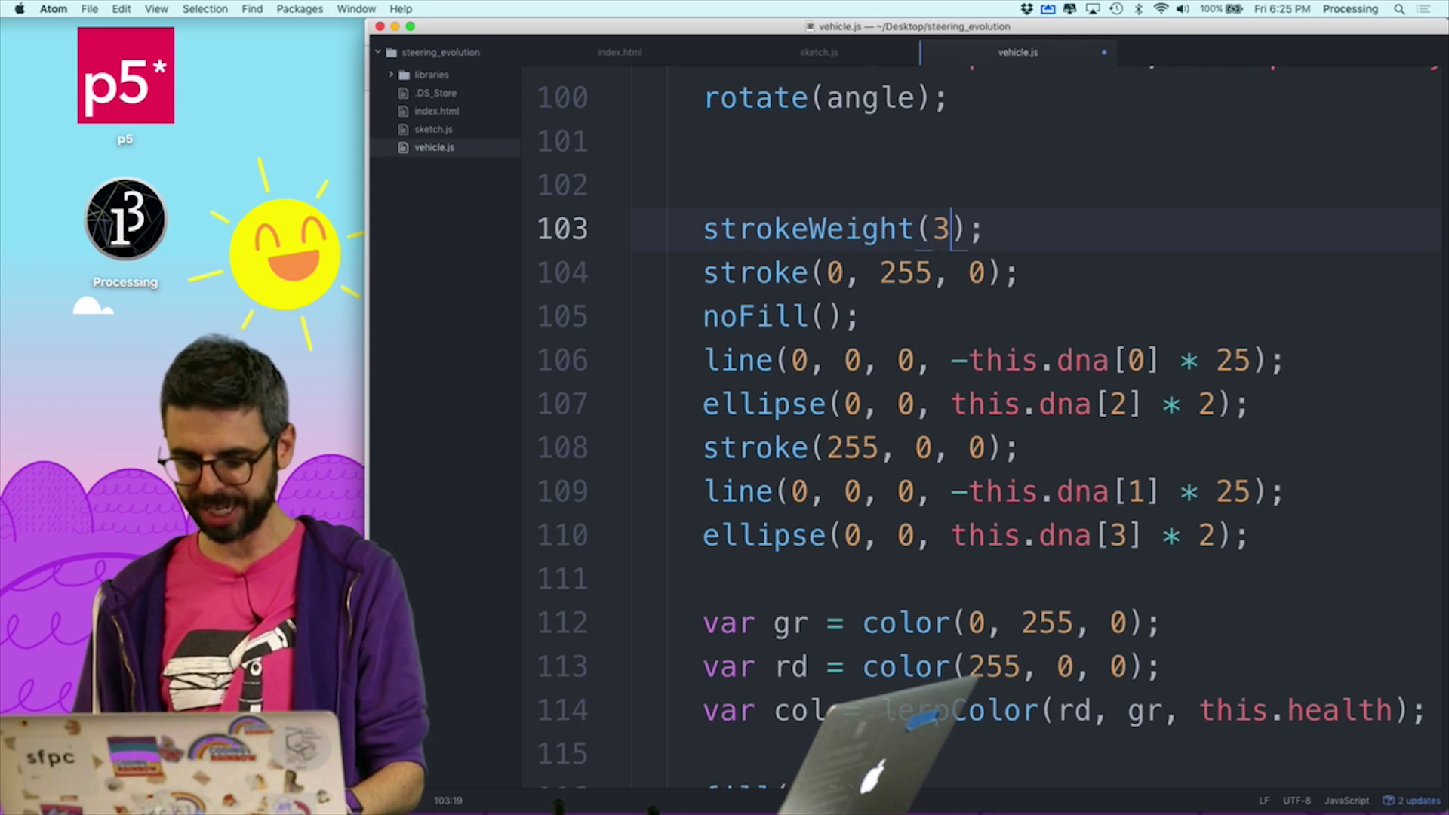
key("Down")
key("Down")
type("strokeWeight(3);")
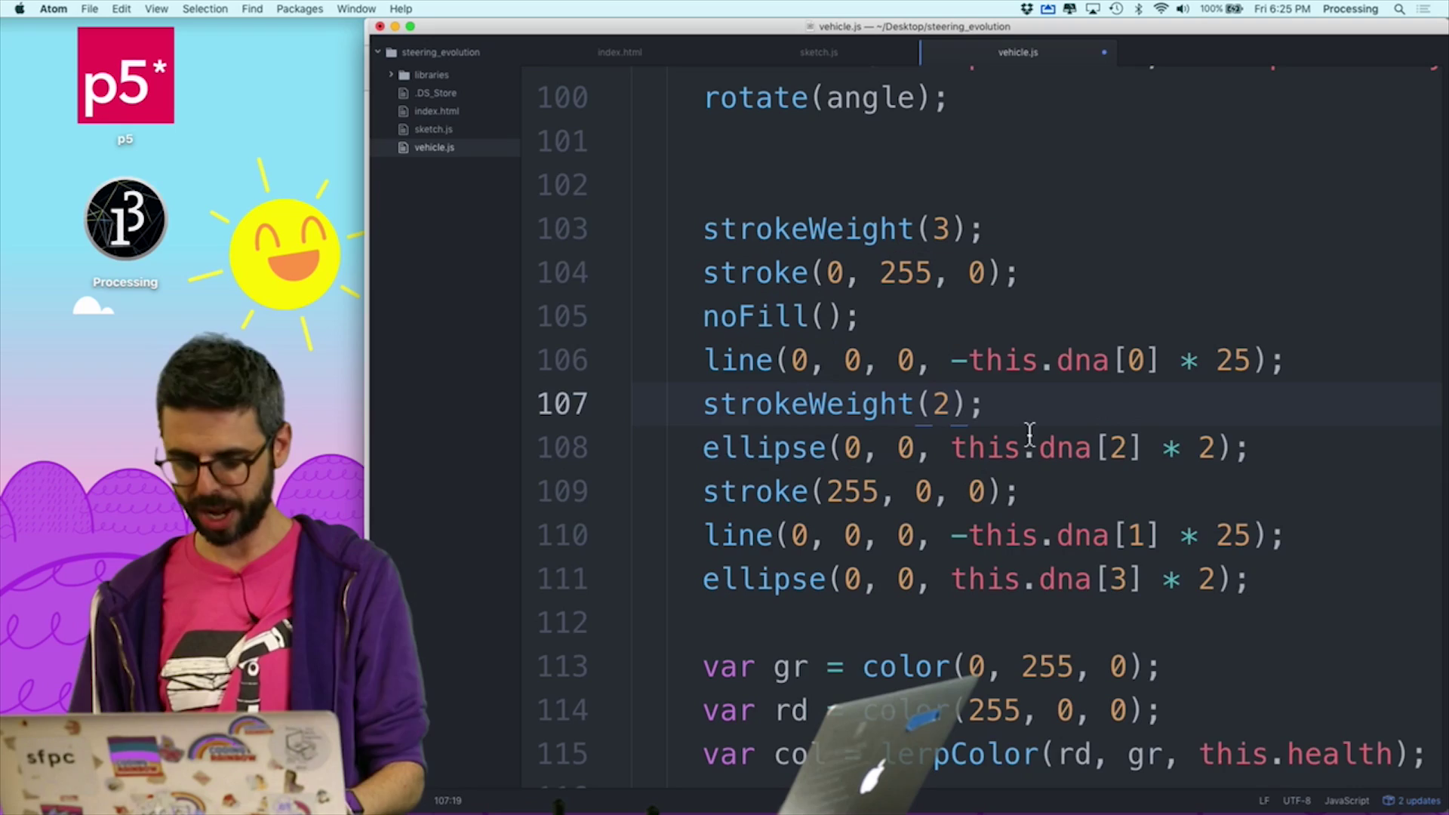
key("super+Tab")
key("super+r")
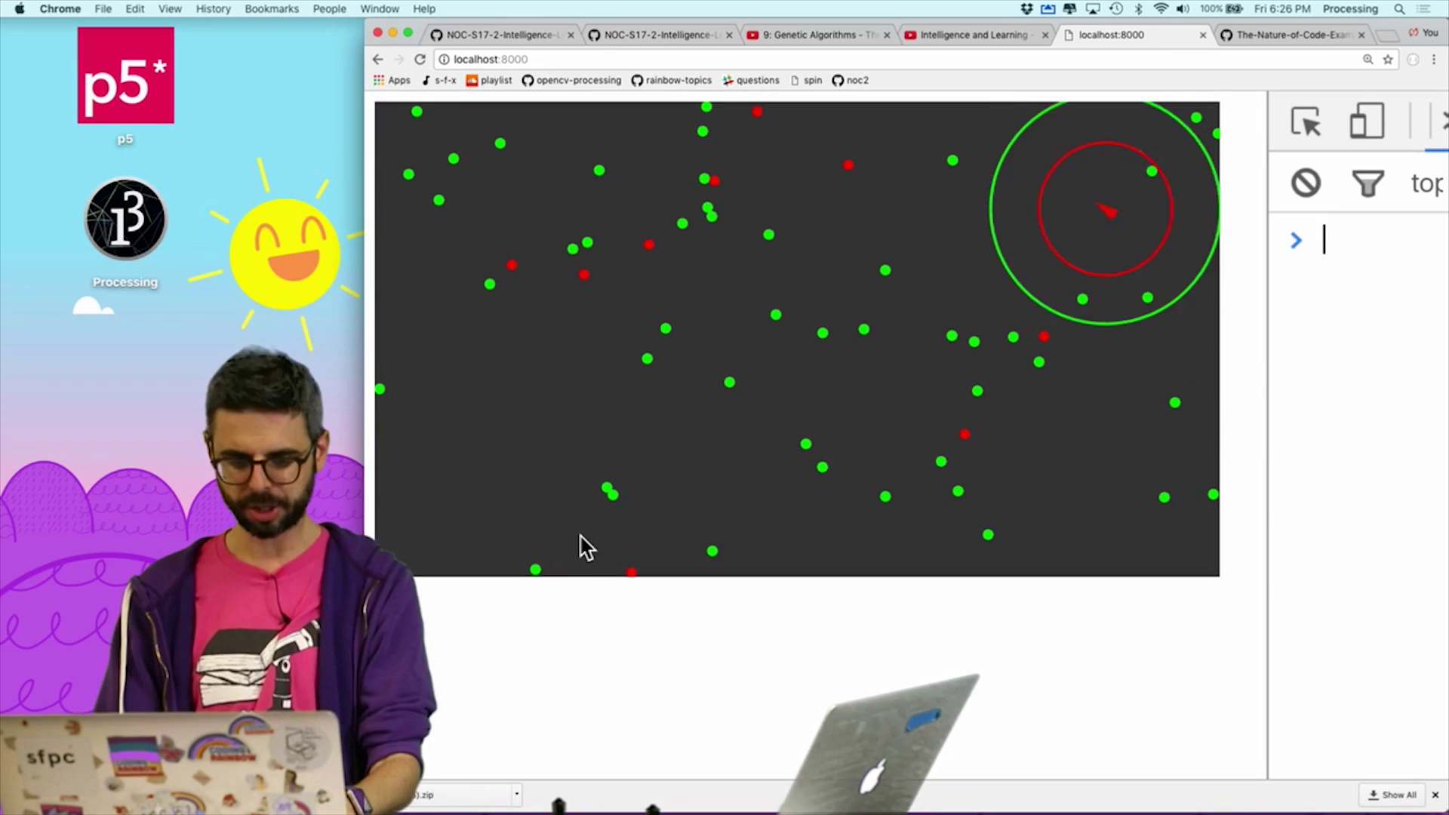
Reload the localhost:8000 sketch and watch the vehicle population thin out to a few.
key("super+r")
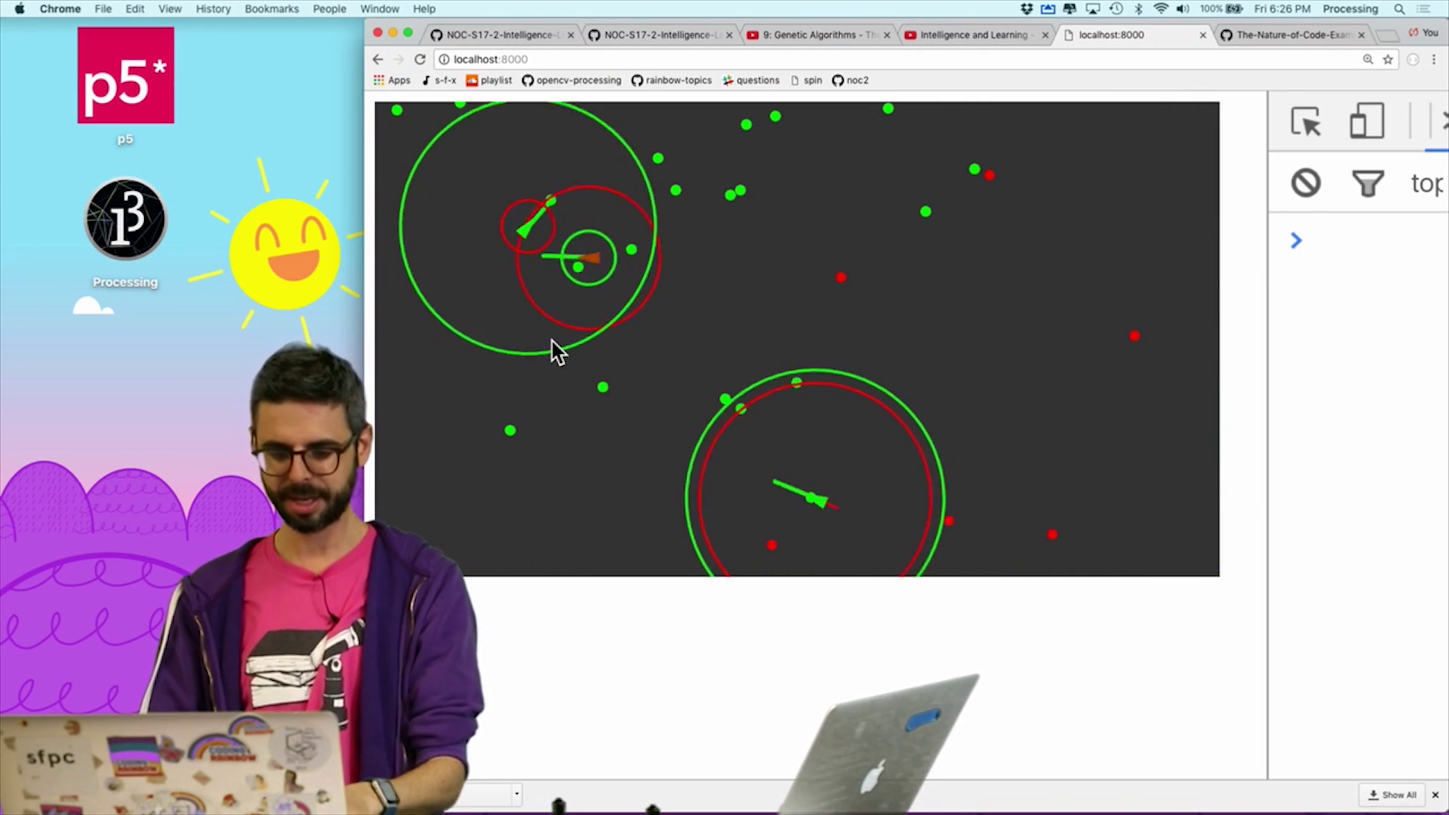
In sketch.js, change the poison setup loop limit from 10 to 20, keeping 40 food.
key("super+Tab")
scroll(921, 388, "up", 2)
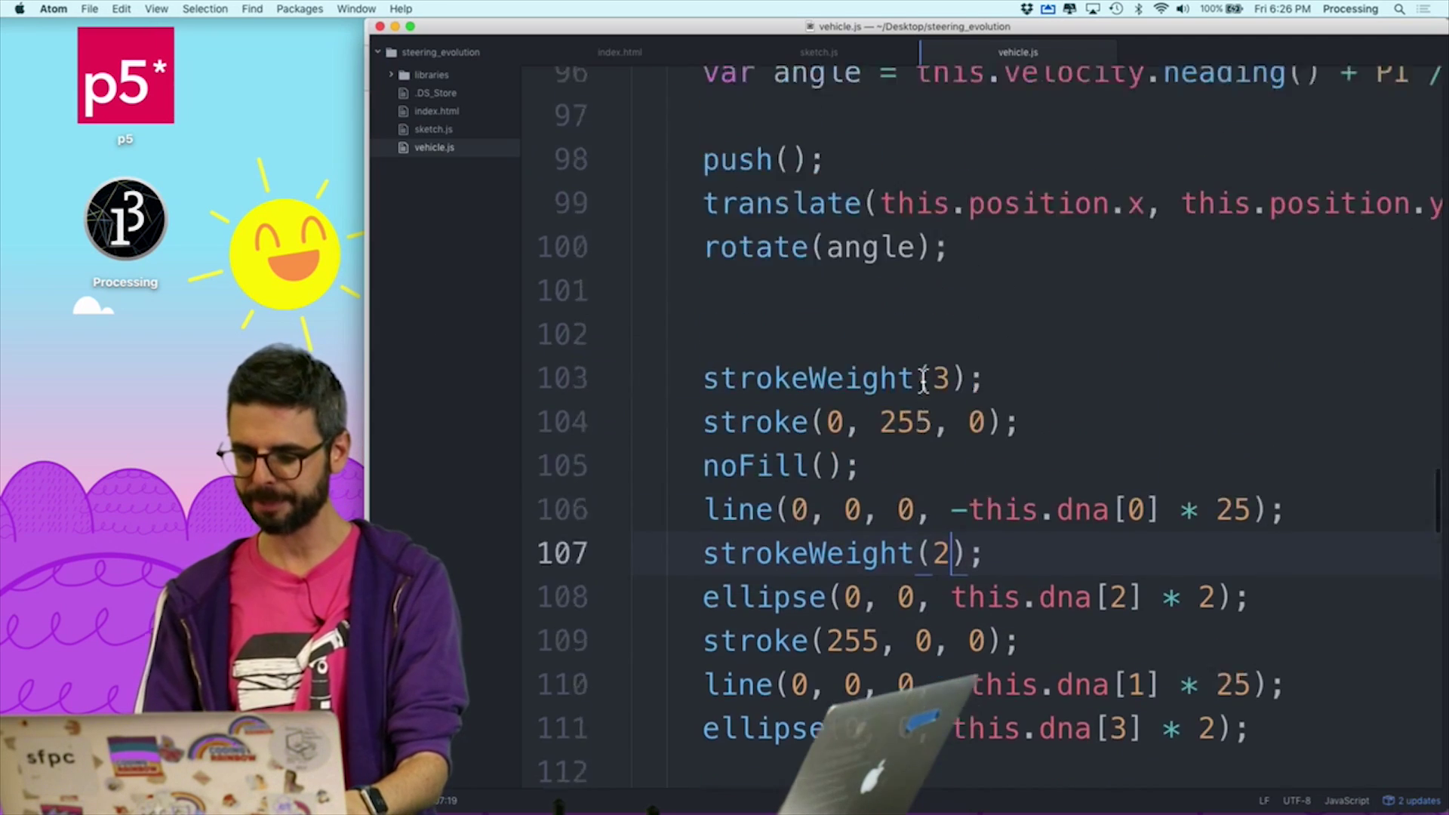
scroll(923, 381, "up", 5)
scroll(923, 381, "up", 1)
scroll(922, 204, "up", 1)
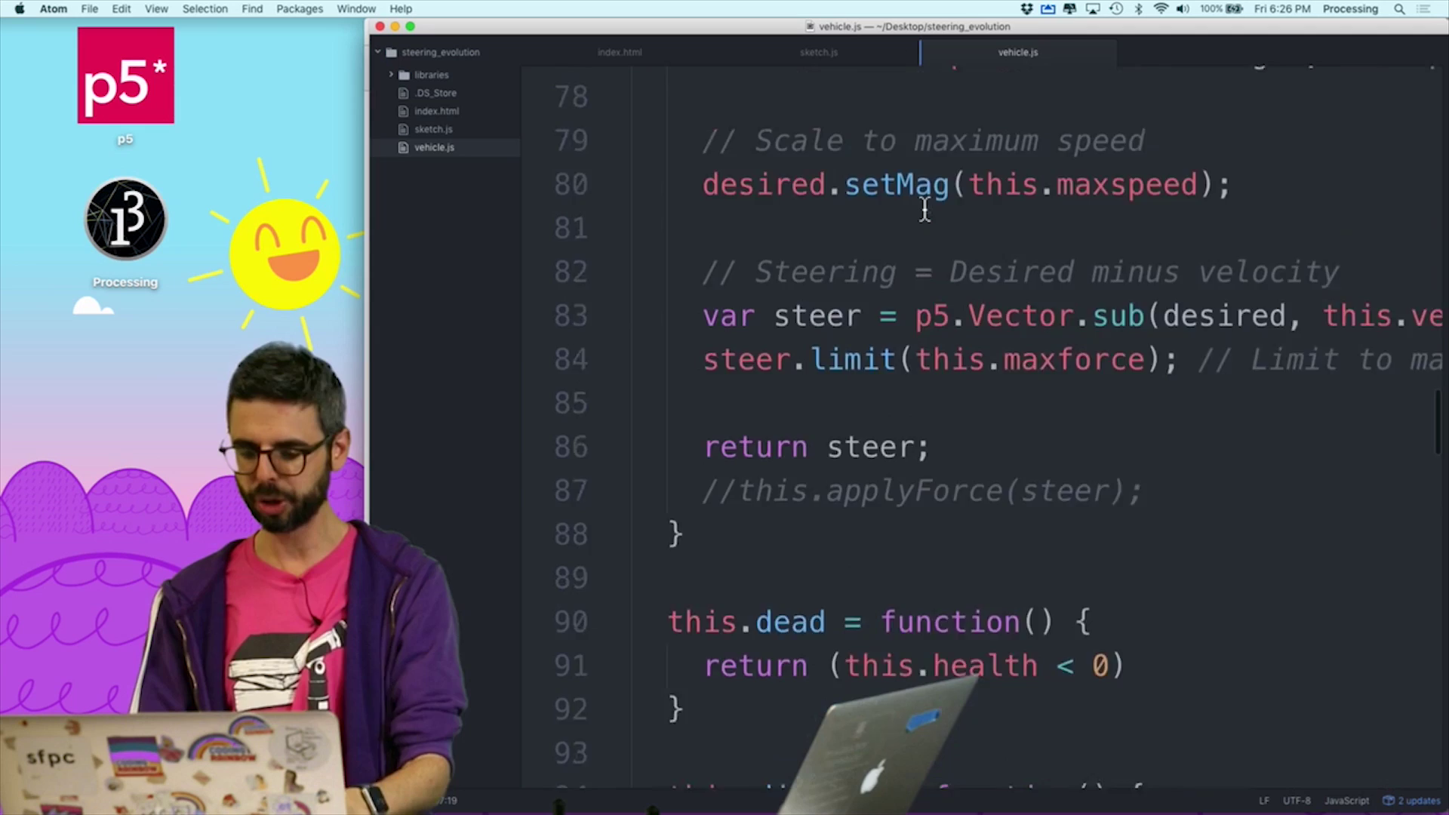
scroll(922, 204, "up", 5)
scroll(923, 204, "up", 2)
scroll(924, 208, "up", 3)
scroll(925, 208, "up", 2)
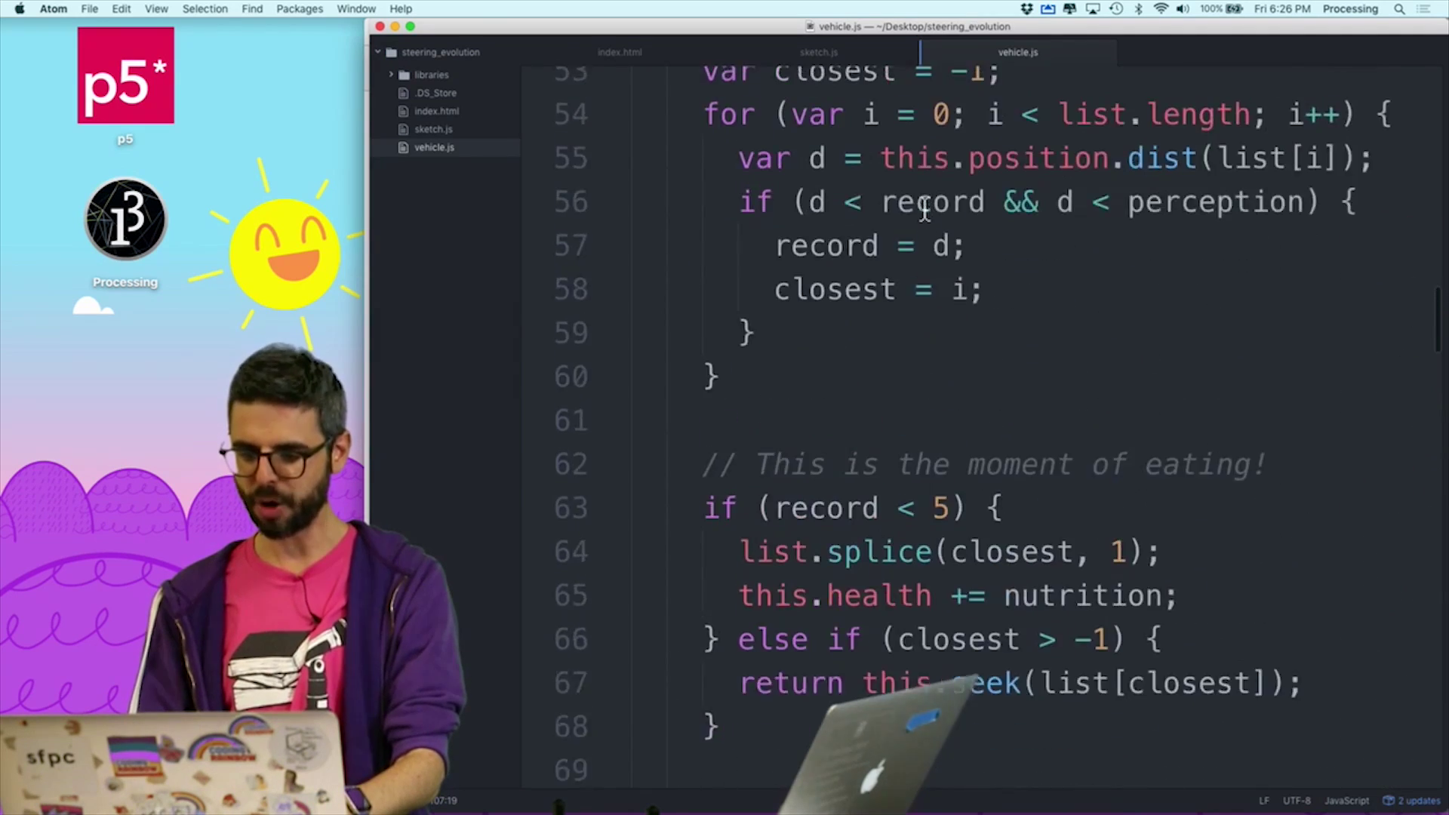
scroll(924, 208, "up", 2)
scroll(924, 207, "up", 2)
scroll(924, 207, "up", 2)
scroll(924, 207, "up", 2)
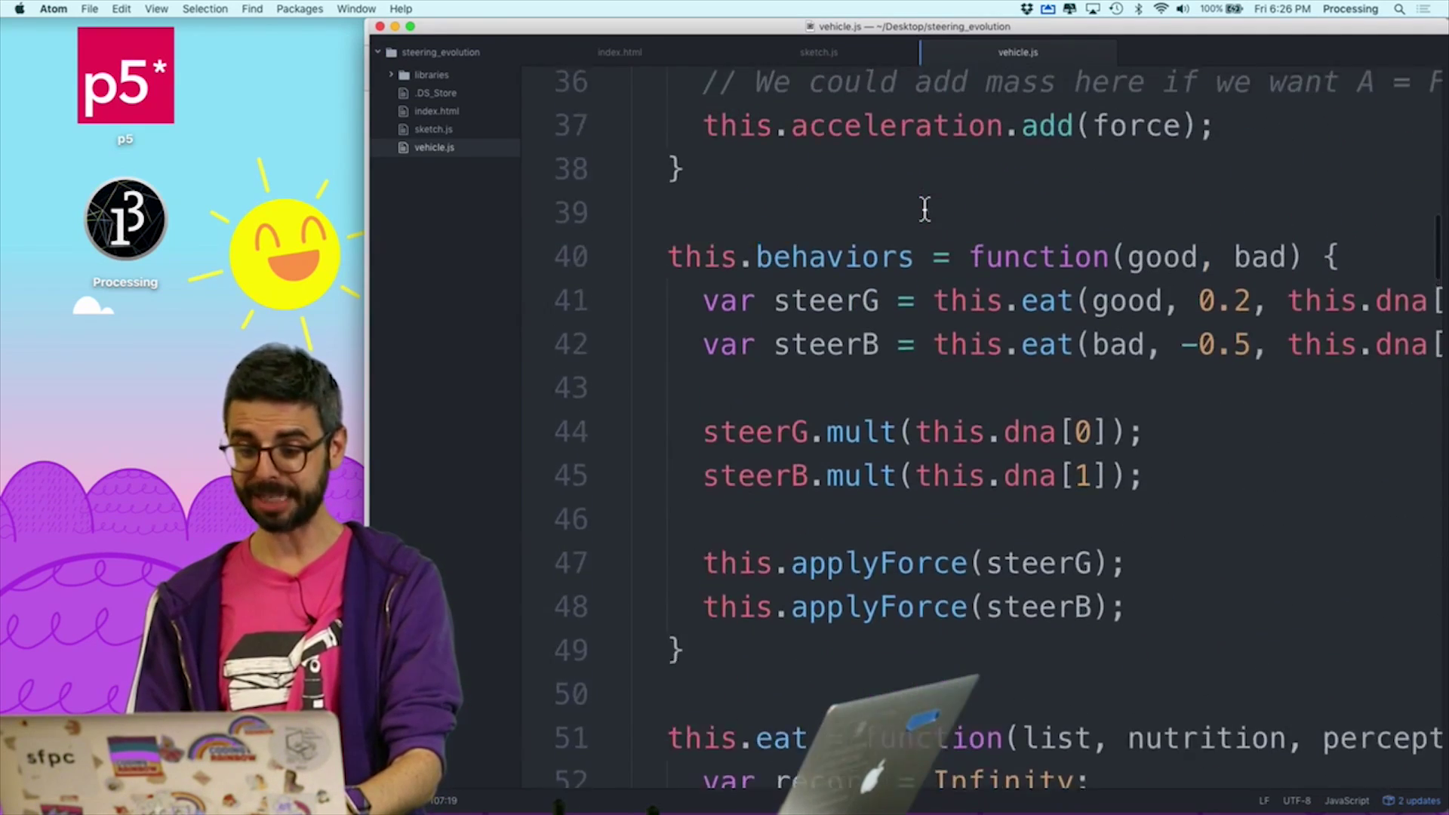
scroll(924, 207, "up", 2)
scroll(924, 207, "up", 2)
scroll(925, 210, "up", 1)
scroll(924, 210, "up", 1)
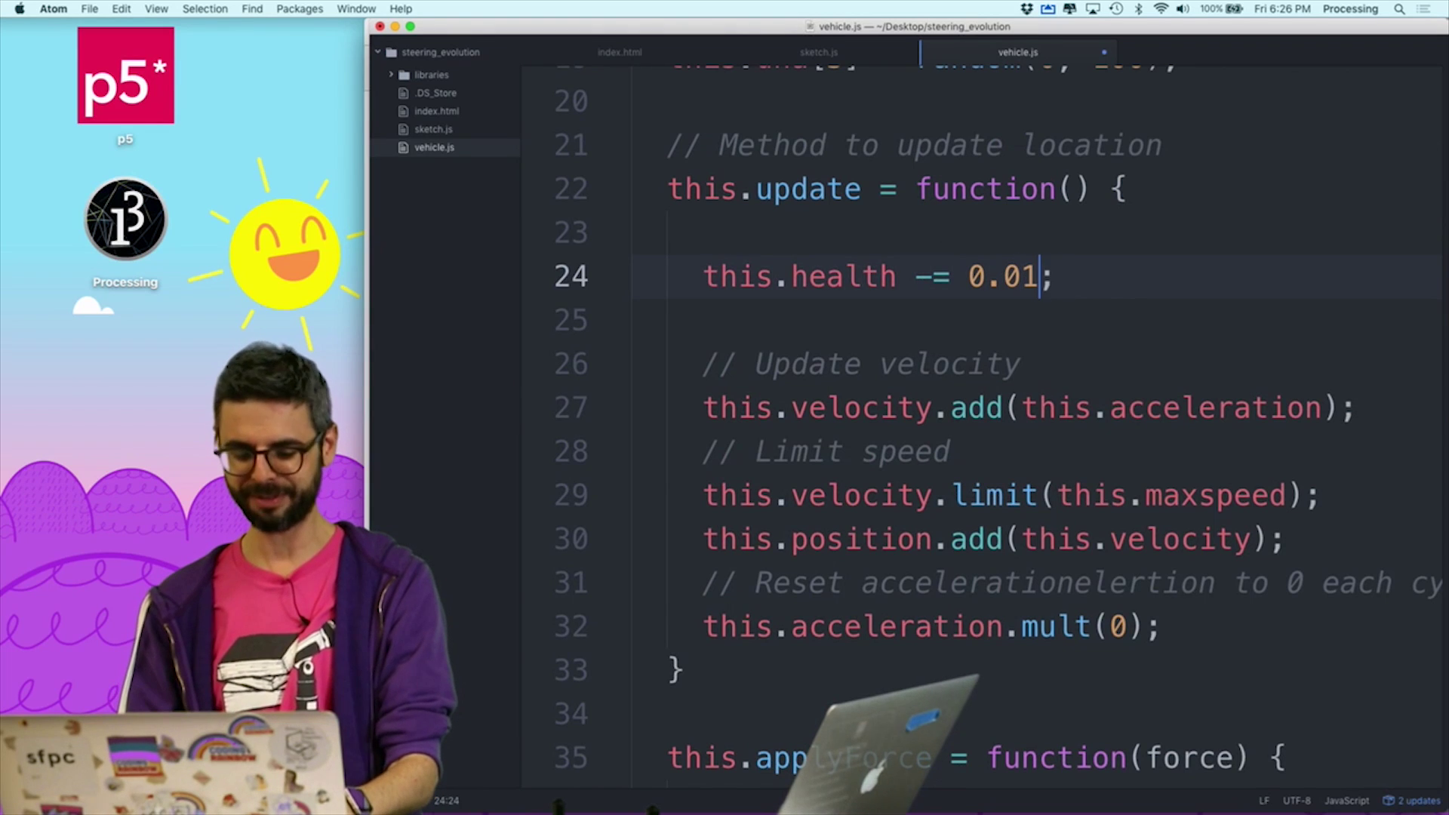
key("super+Tab")
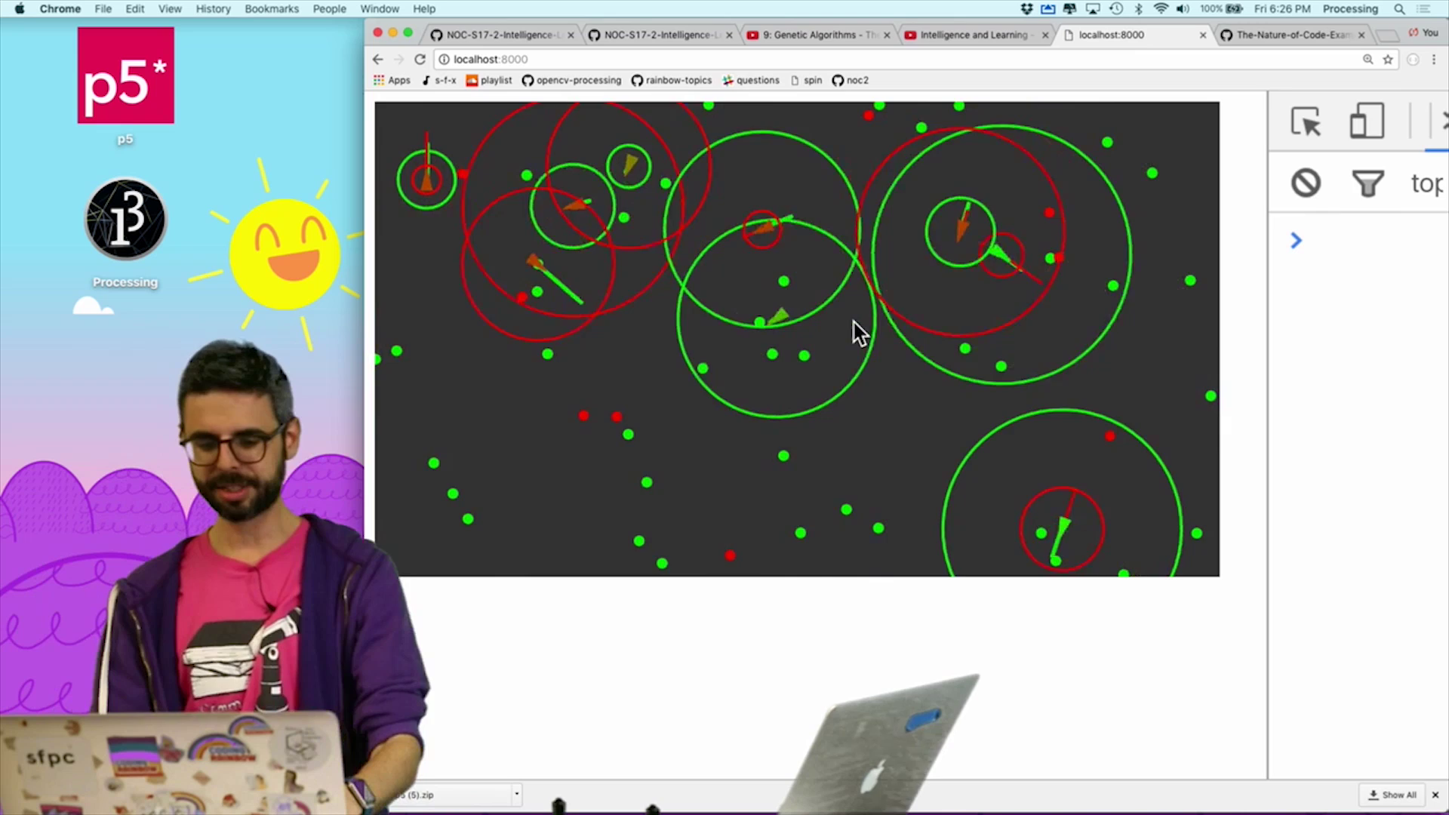
key("super+Tab")
left_click(434, 129)
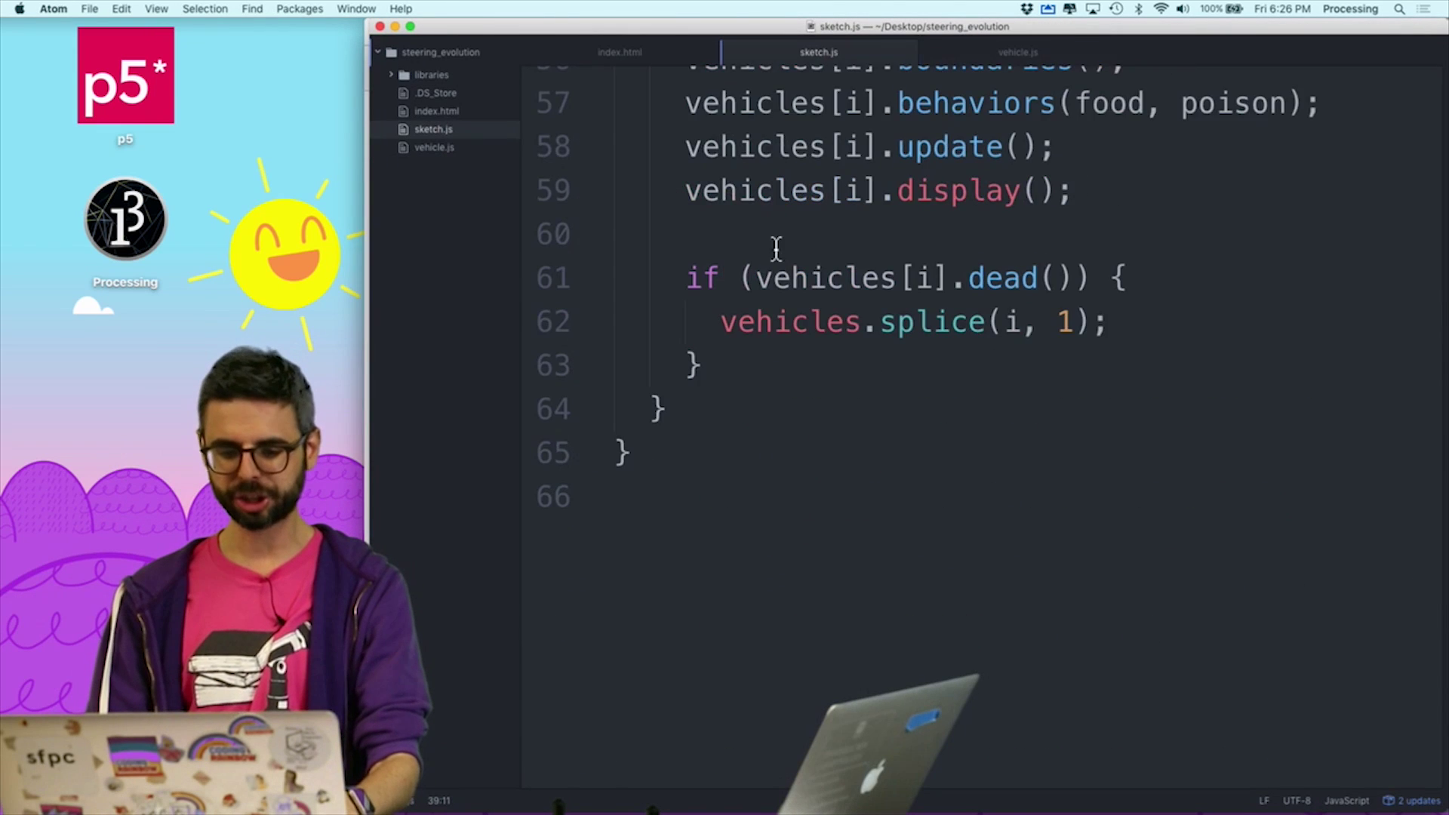
scroll(779, 254, "up", 5)
scroll(781, 258, "up", 8)
scroll(784, 260, "up", 1)
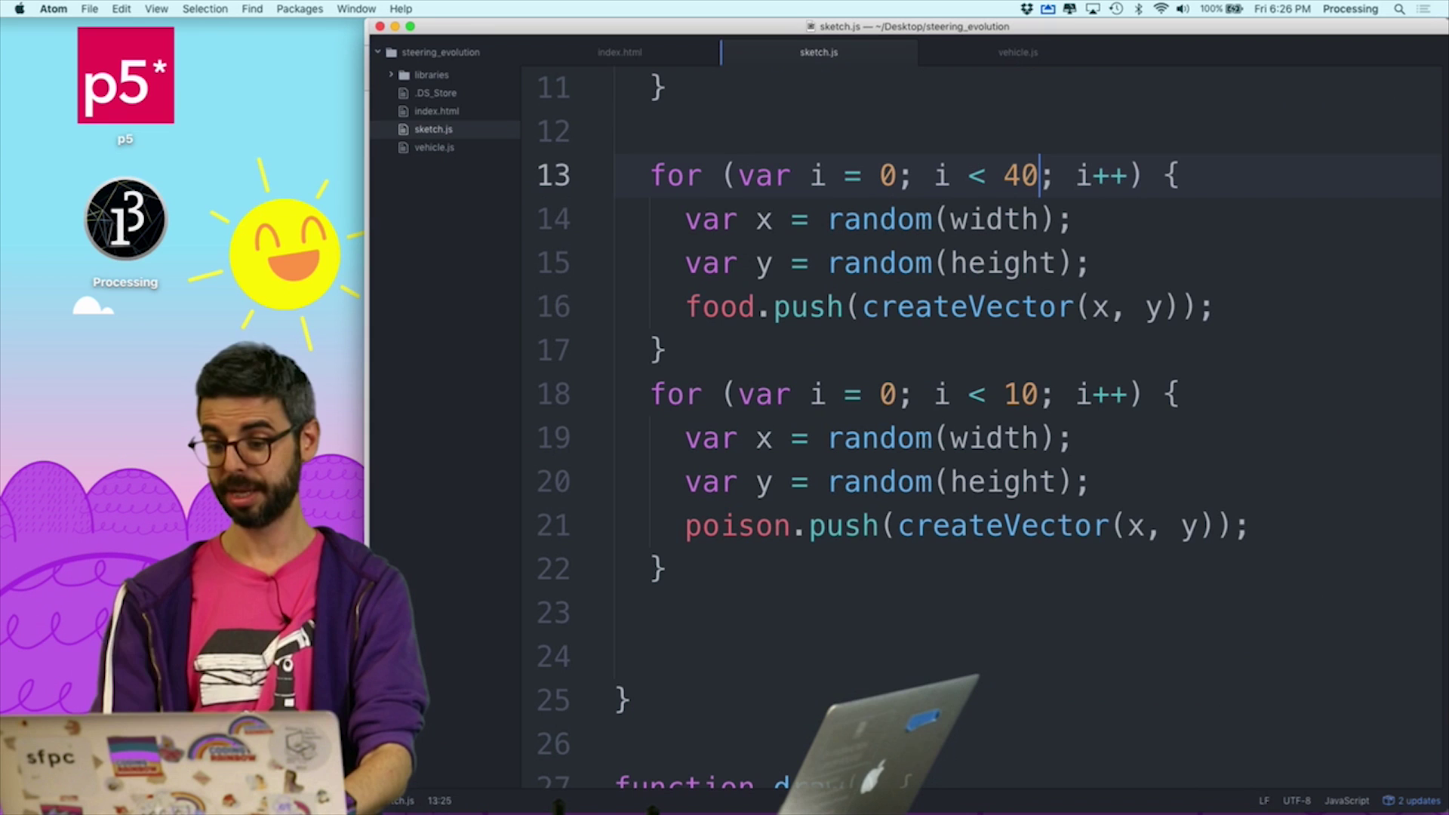
key("super+Tab")
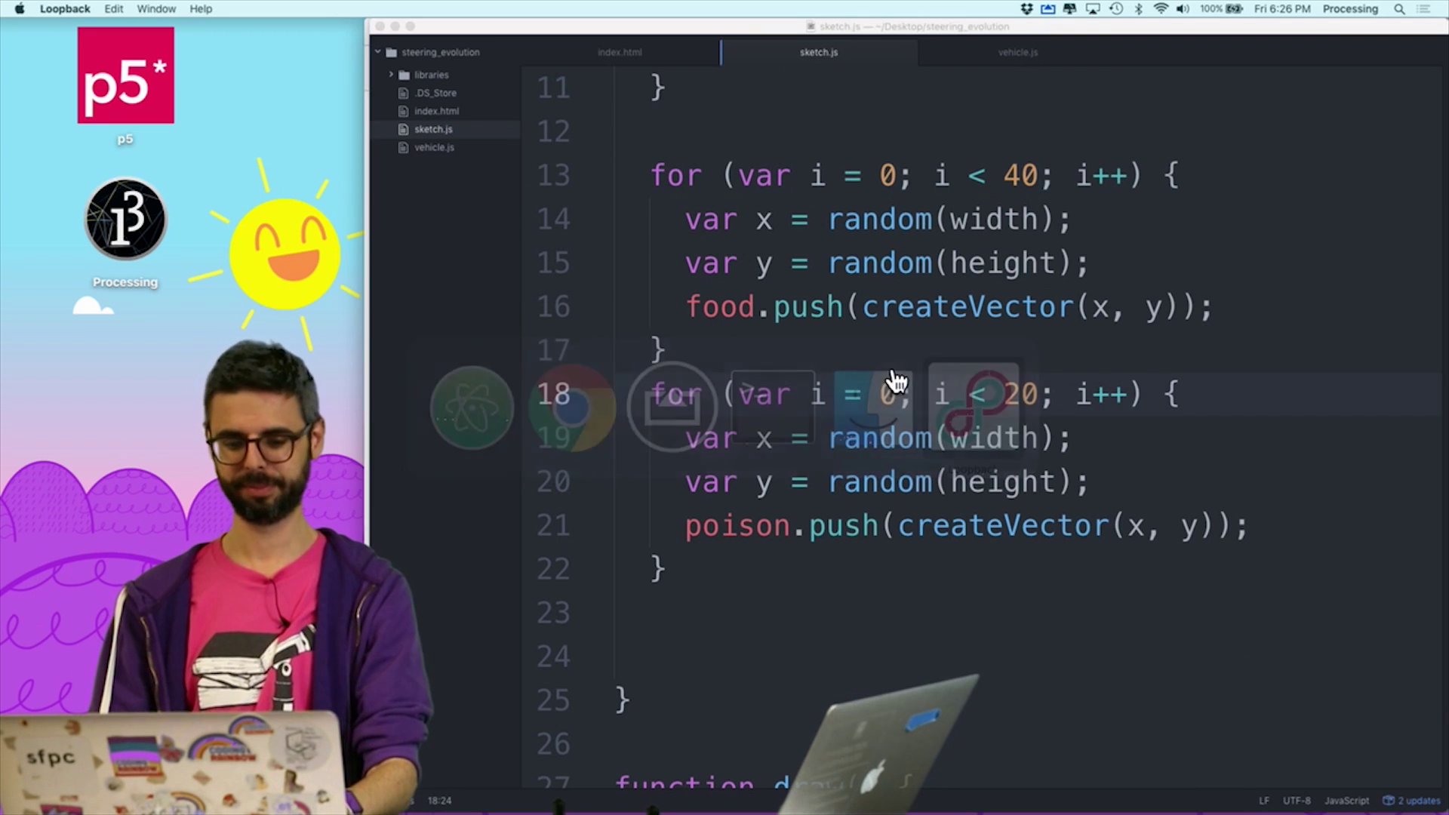
Reload the sketch in Chrome and watch new vehicles among the food and doubled poison.
key("super+Tab")
key("super+Tab")
key("super+Tab")
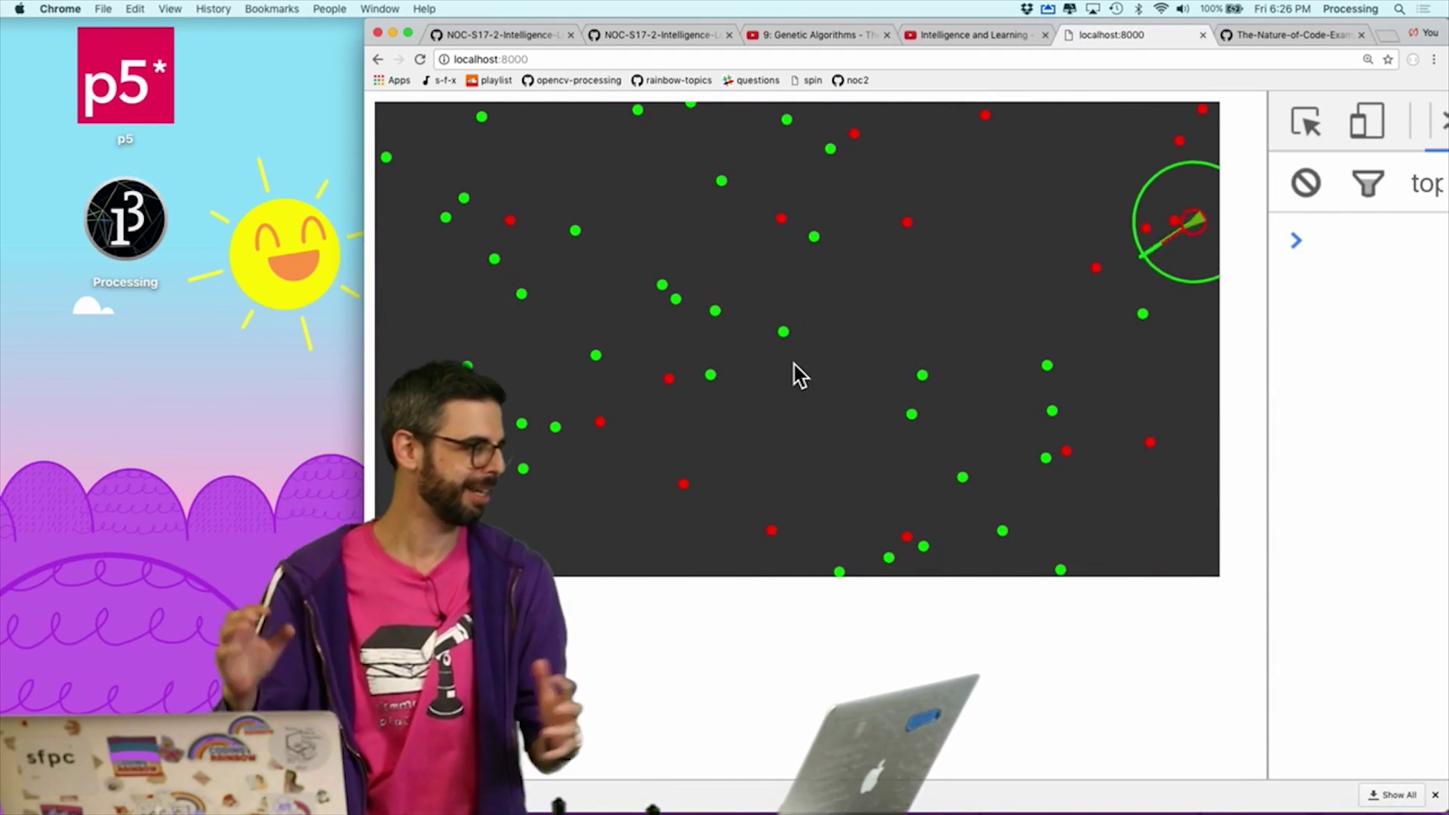
key("super+r")
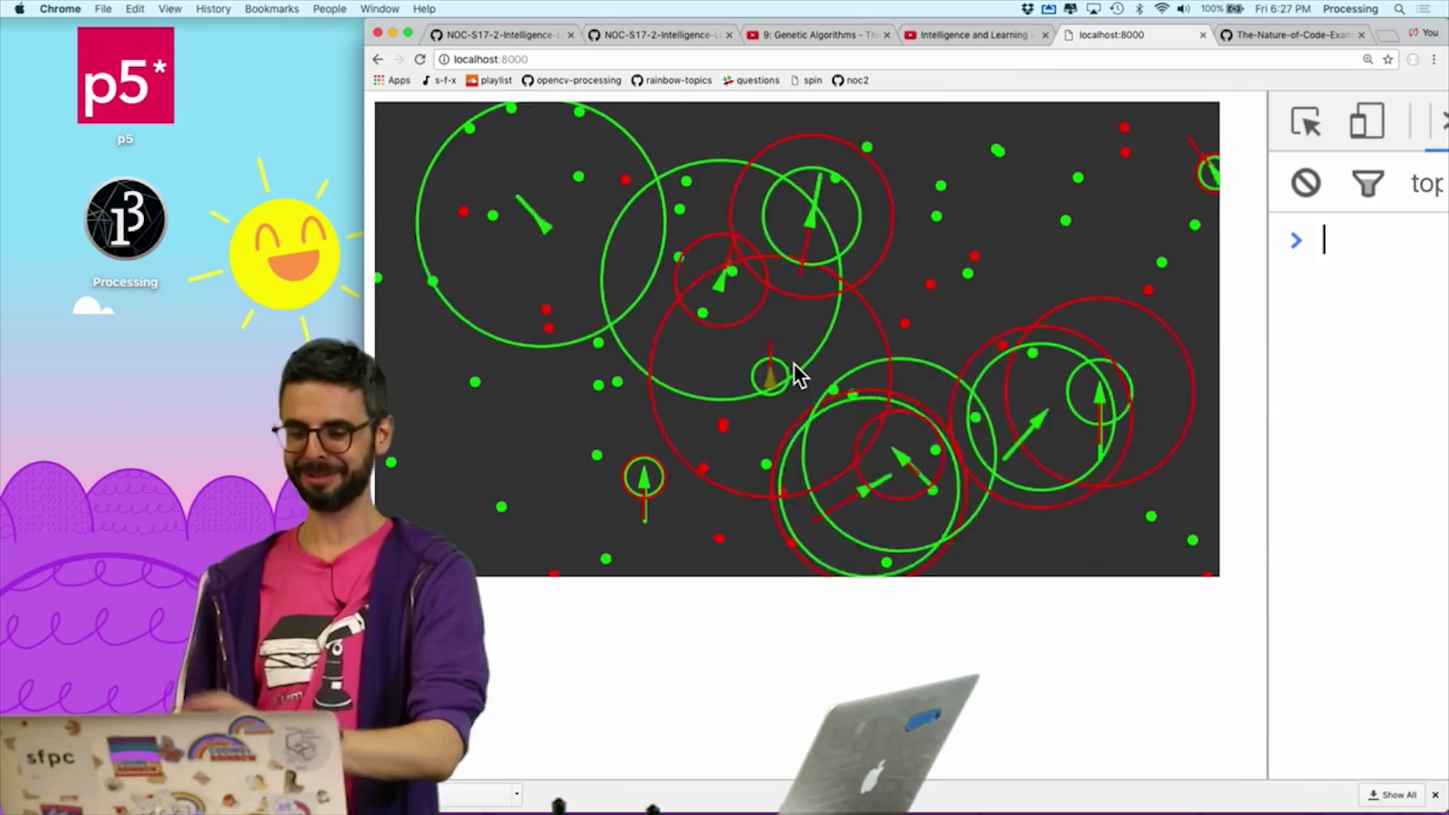